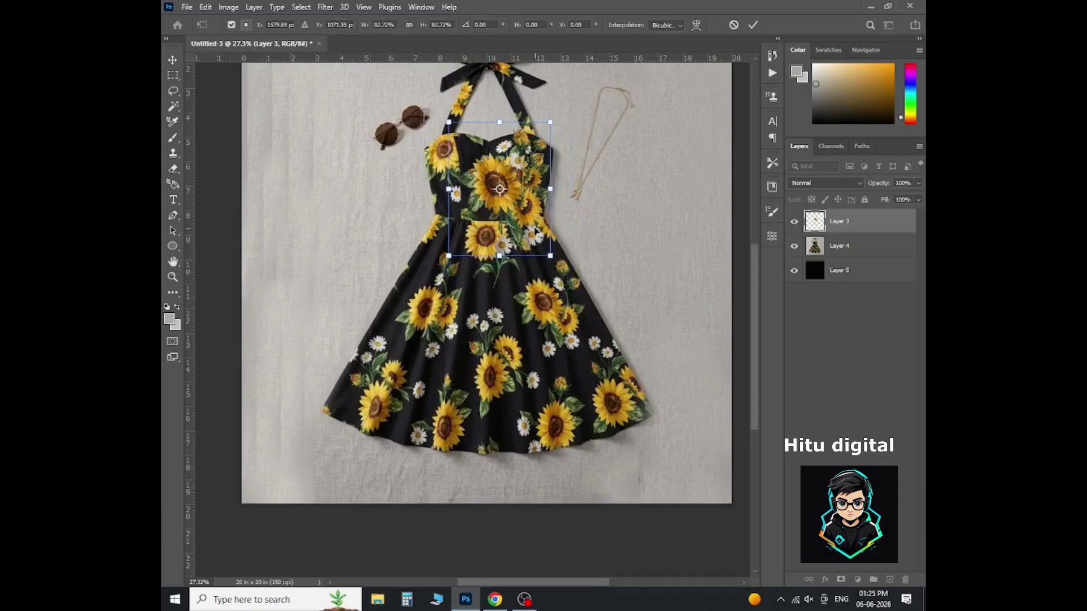
Undo the flower cluster's scaling and convert Layer 3 to a smart object.
key("ctrl+z")
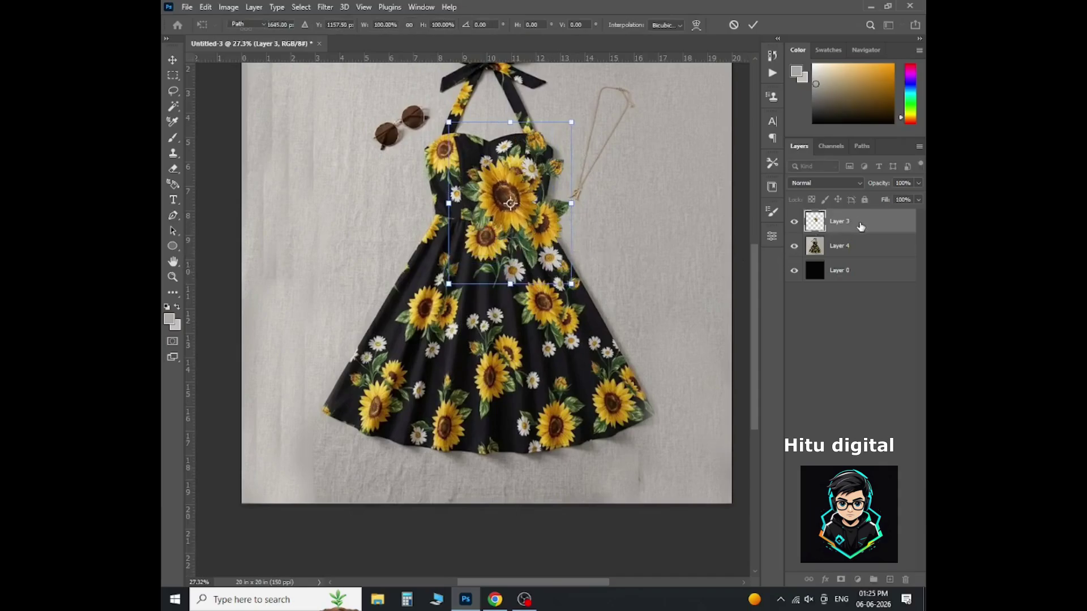
right_click(860, 227)
left_click(788, 246)
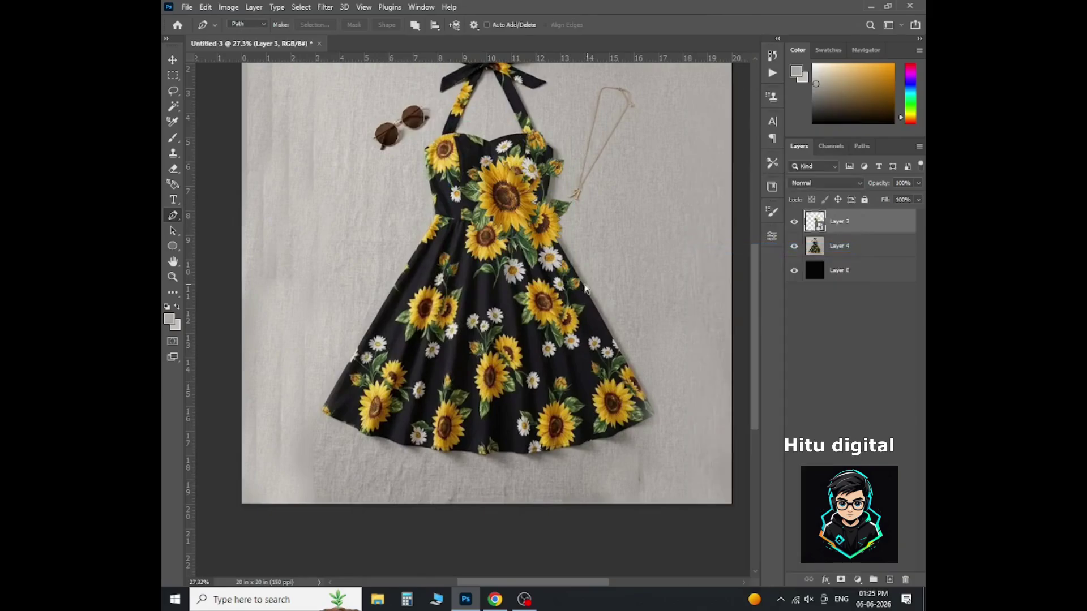
Move the sunflower cluster on Layer 3 down to the canvas's lower edge, just right of centre, at its full size.
key("ctrl+t")
left_click_drag(487, 180, 450, 341)
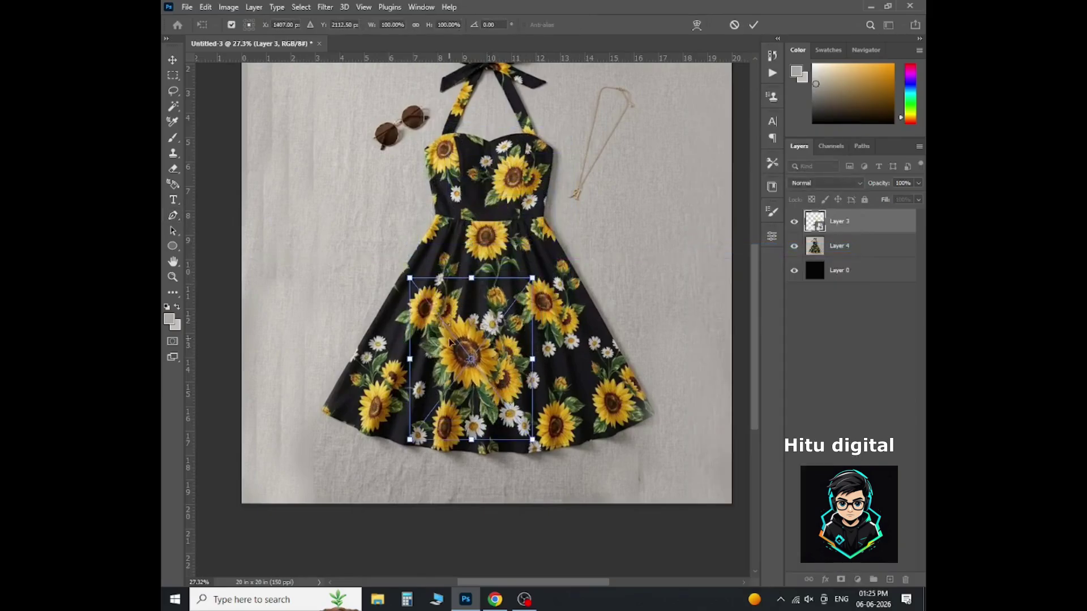
scroll(450, 341, "down", 1)
left_click_drag(467, 380, 517, 440)
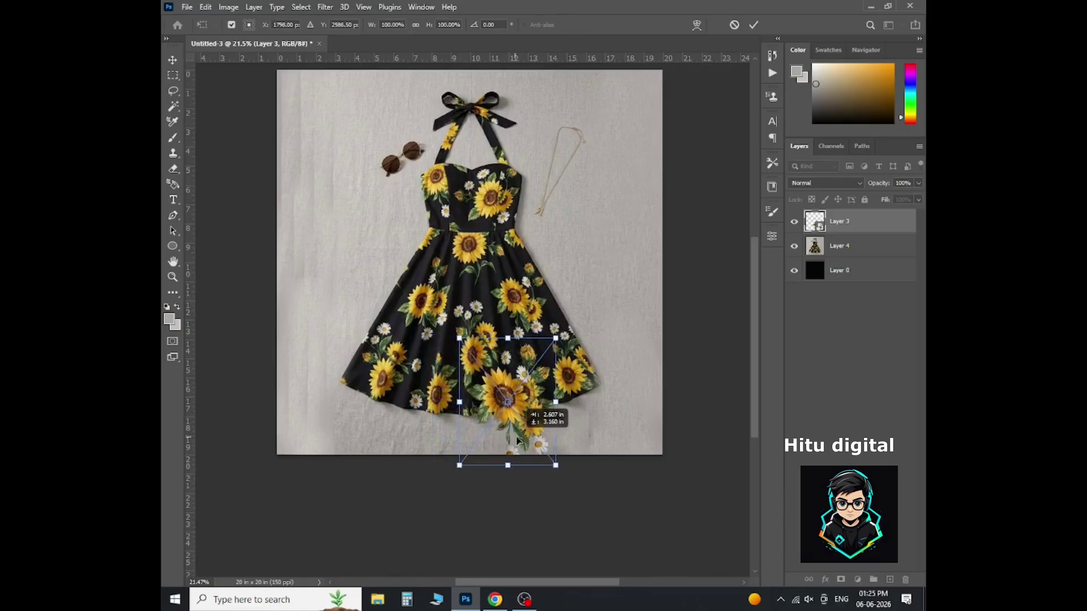
scroll(515, 444, "up", 3)
left_click_drag(509, 449, 507, 424)
key("Return")
scroll(502, 409, "down", 2)
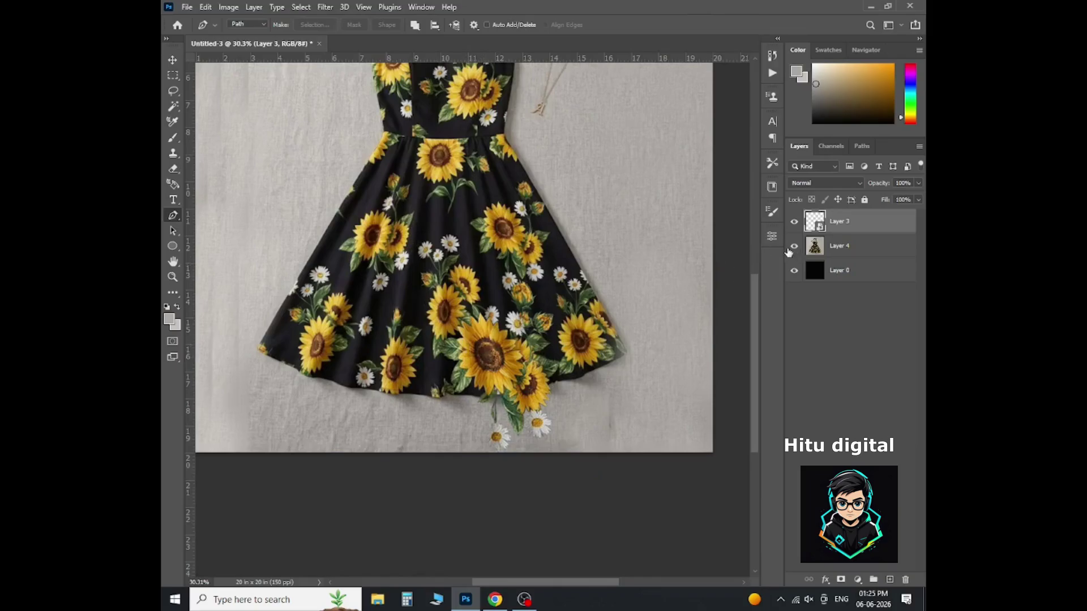
Hide the dress photo on Layer 4 and place Layer 3 beneath it in the layer order.
left_click(793, 246)
scroll(617, 311, "down", 2)
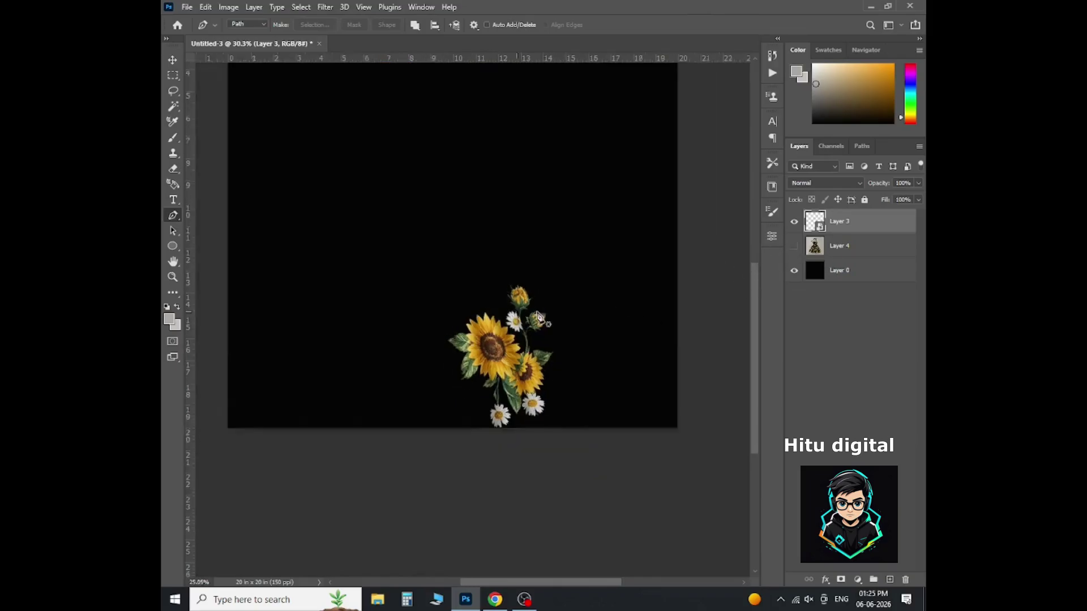
left_click_drag(871, 222, 874, 249)
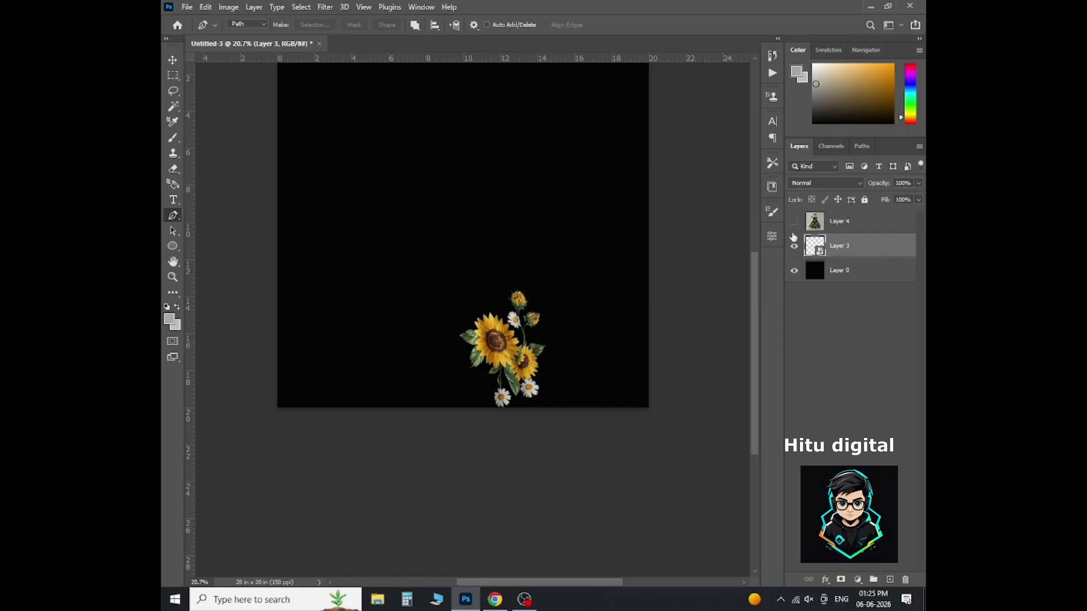
scroll(604, 254, "down", 2)
scroll(700, 251, "up", 2)
scroll(698, 255, "down", 2)
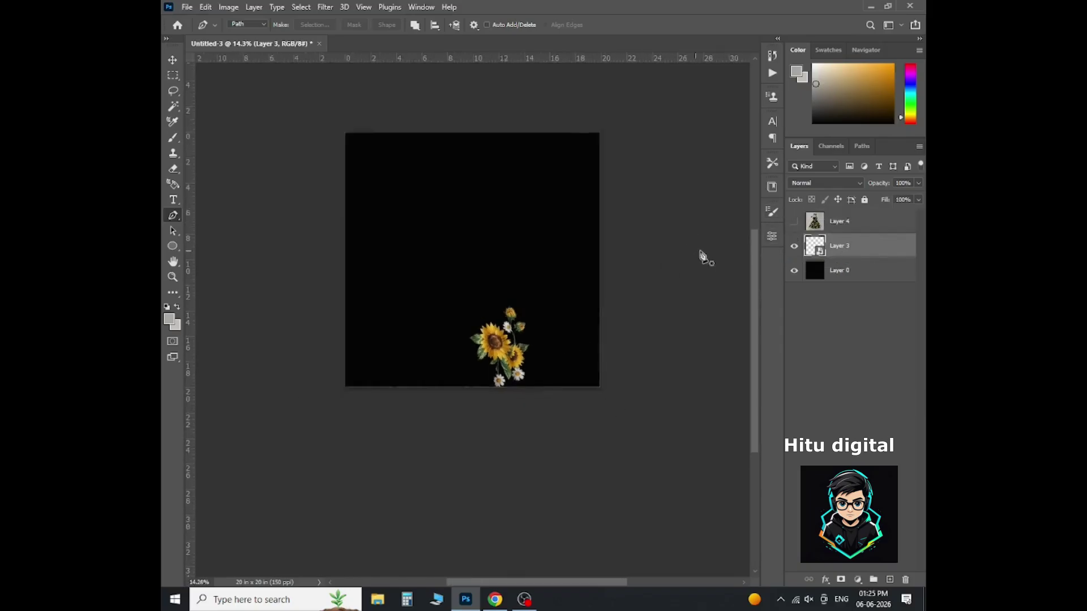
scroll(698, 255, "up", 3)
Duplicate the sunflower cluster, flip the copy vertically, and place it above and to the right of the original.
left_click(794, 221)
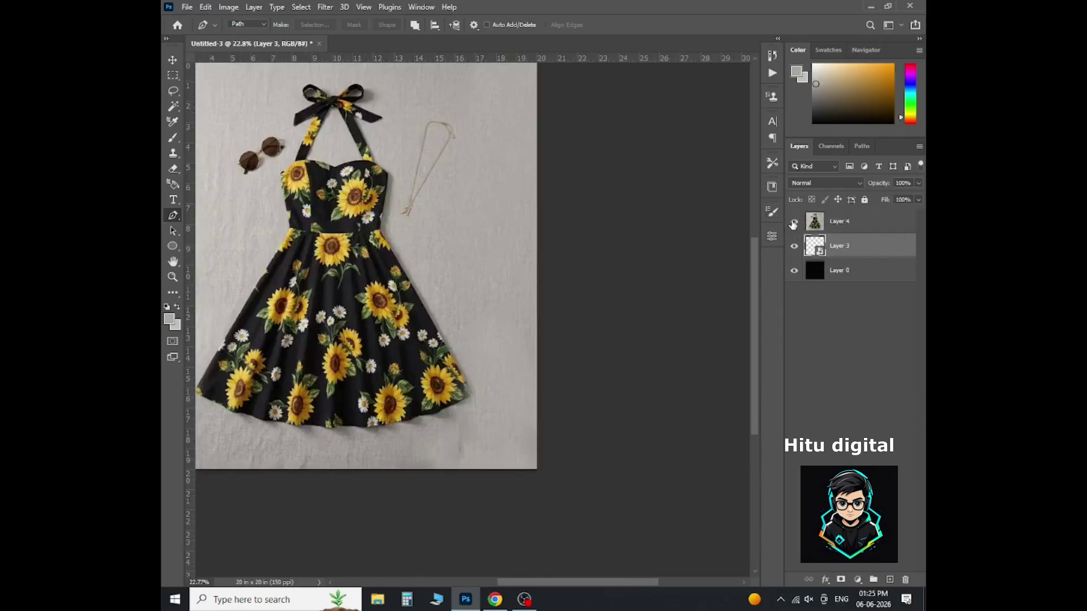
left_click(794, 221)
scroll(555, 327, "up", 2)
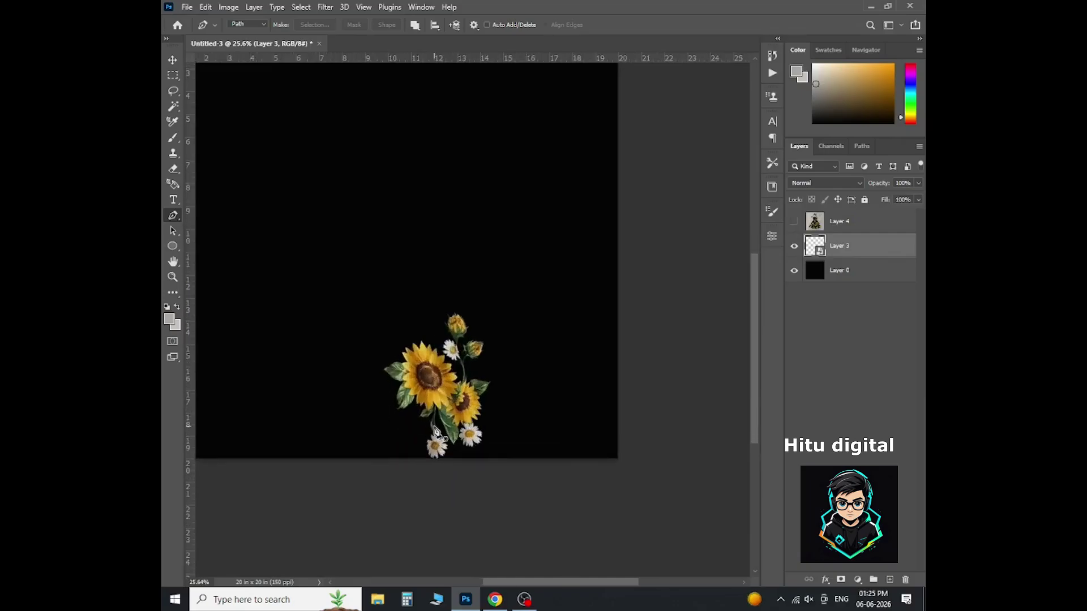
scroll(436, 430, "up", 1)
key("ctrl+j")
key("ctrl+t")
right_click(522, 315)
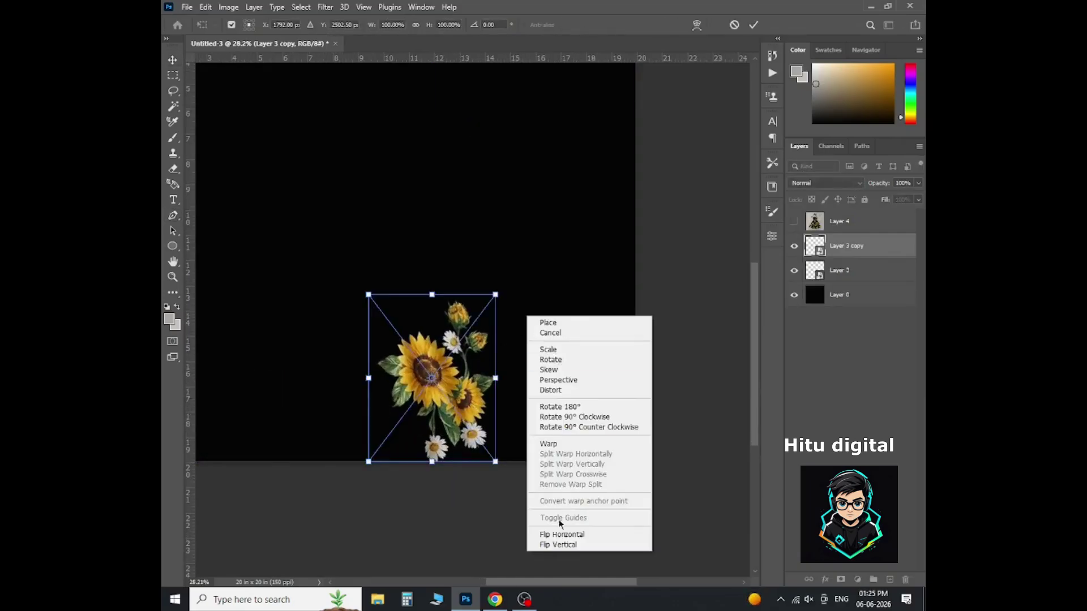
left_click(557, 544)
left_click_drag(464, 401, 543, 224)
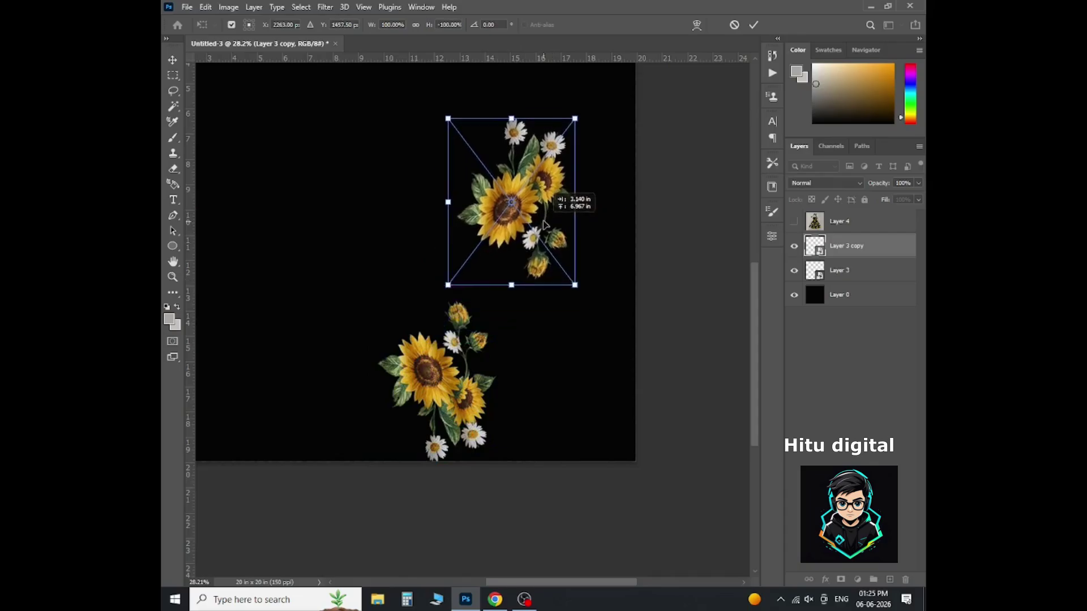
key("Return")
Check the dress photo for reference, hide it again, and shift the flipped cluster slightly down and to the left.
scroll(553, 339, "down", 6)
left_click(795, 221)
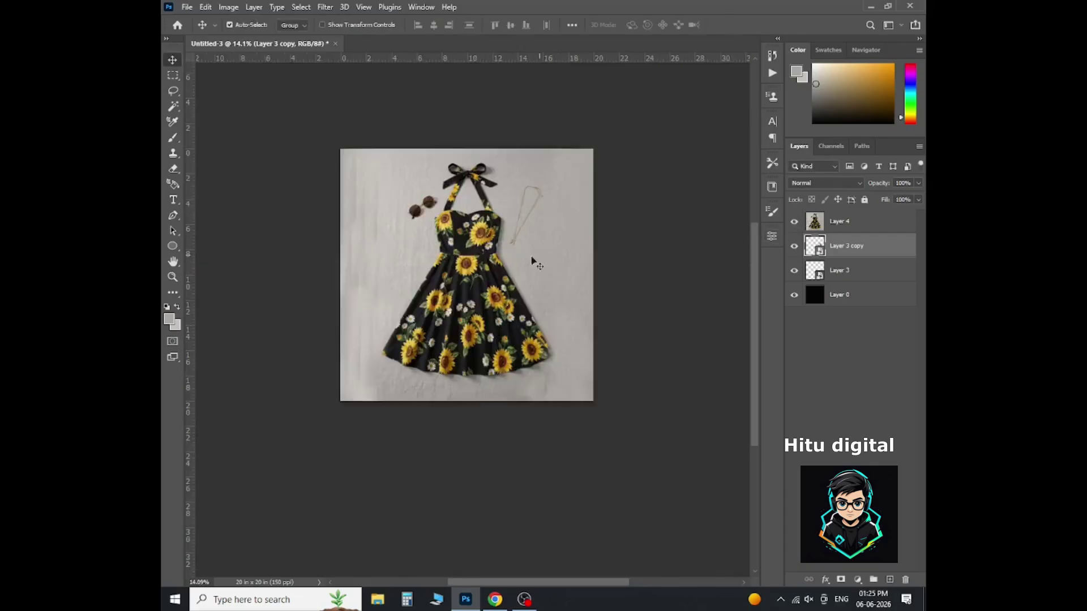
scroll(564, 321, "up", 6)
left_click(794, 221)
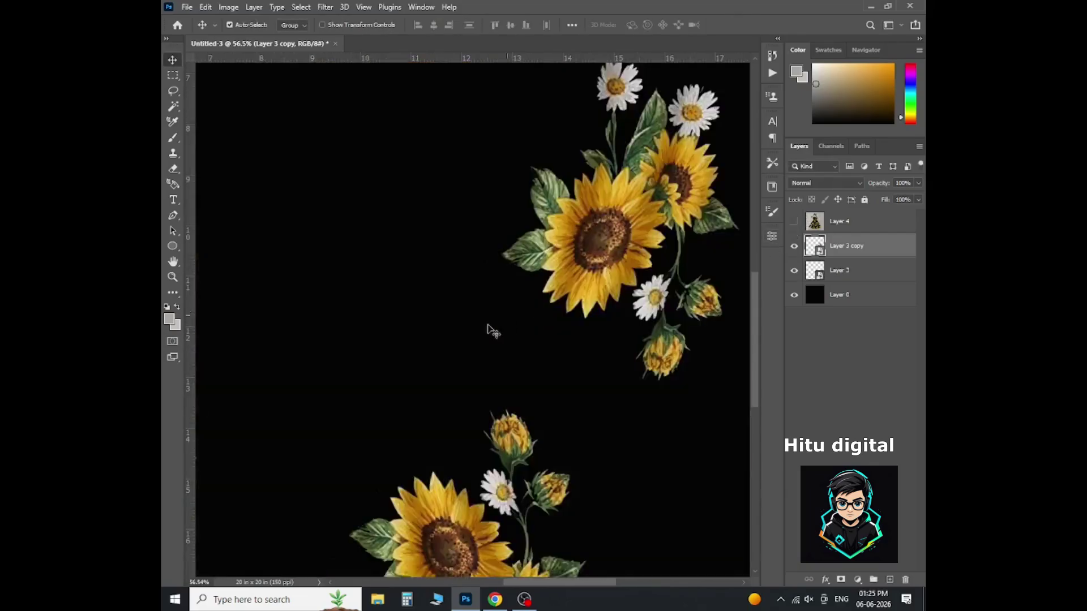
scroll(609, 277, "down", 3)
left_click_drag(575, 278, 557, 300)
scroll(581, 329, "down", 3)
Examine the motif spacing on the dress photo's skirt, marking the central sunflower group with a temporary rectangular selection.
left_click(794, 221)
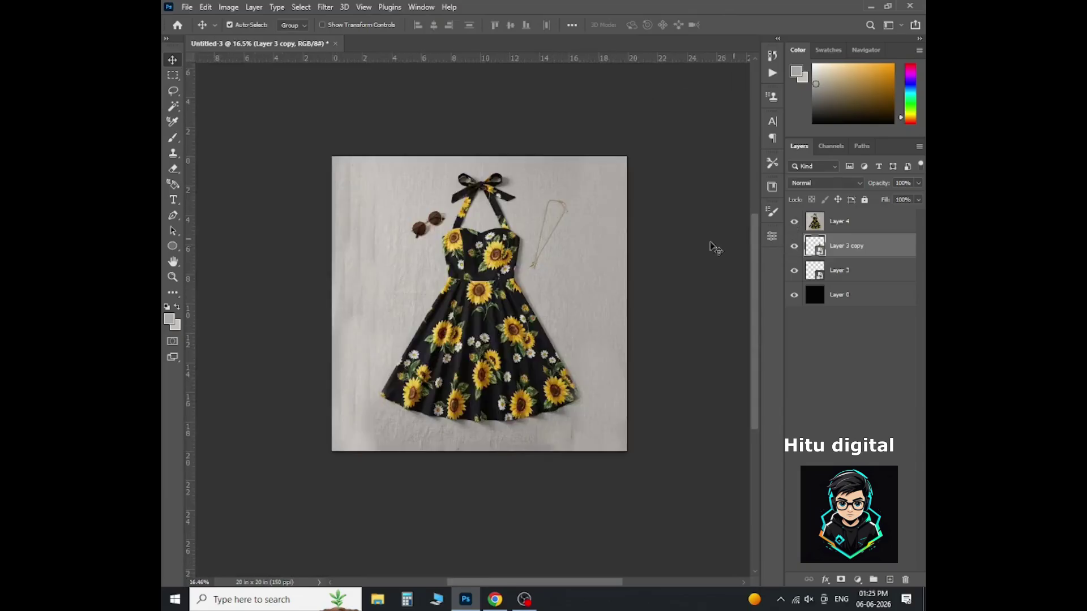
scroll(396, 344, "up", 5)
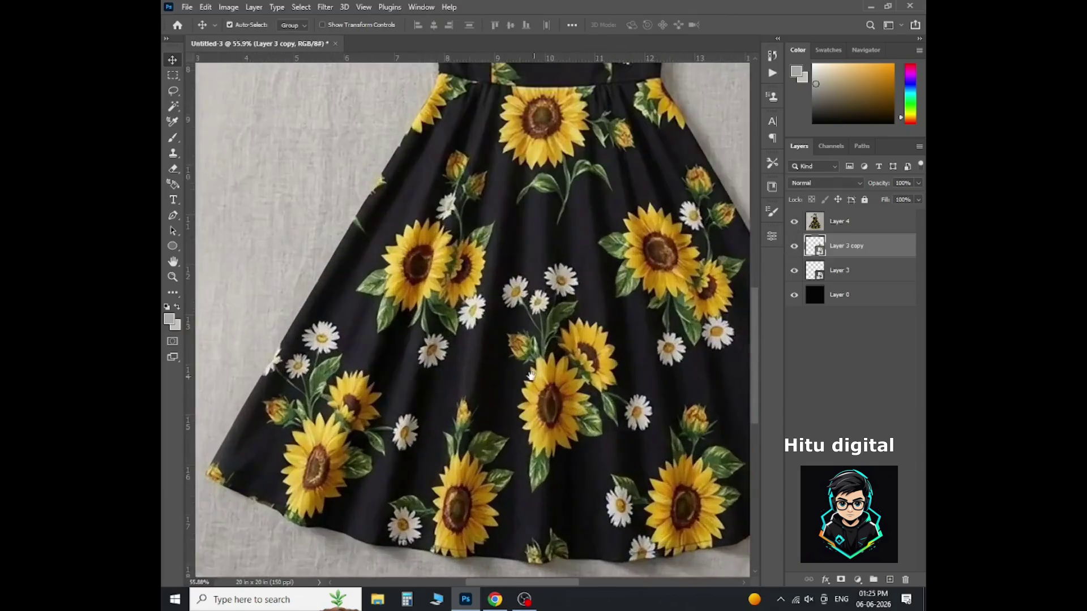
left_click_drag(531, 375, 418, 292)
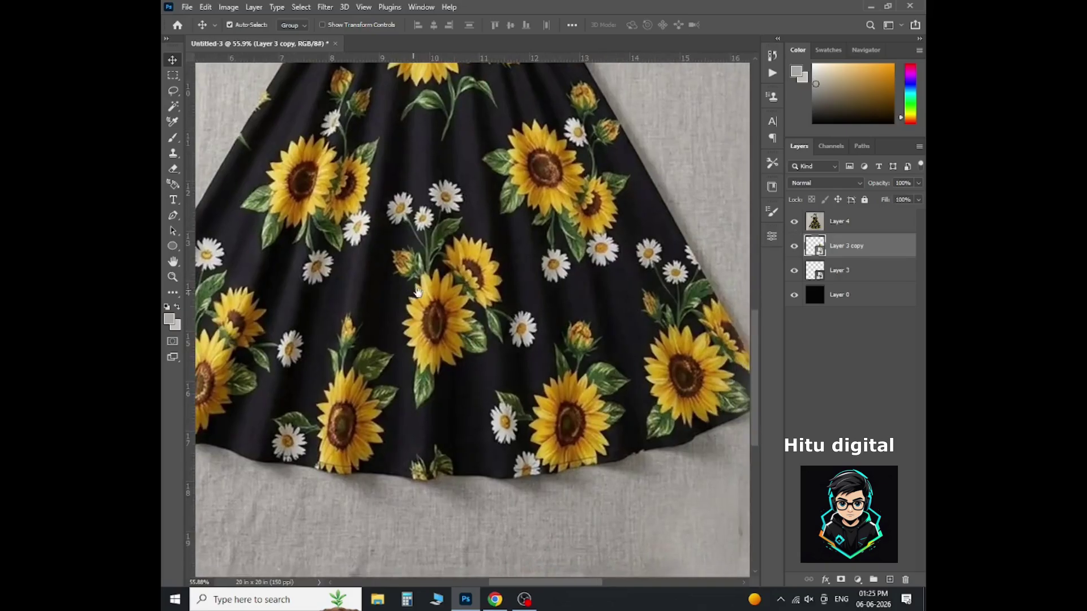
key("m")
left_click_drag(378, 177, 557, 423)
scroll(555, 403, "down", 1)
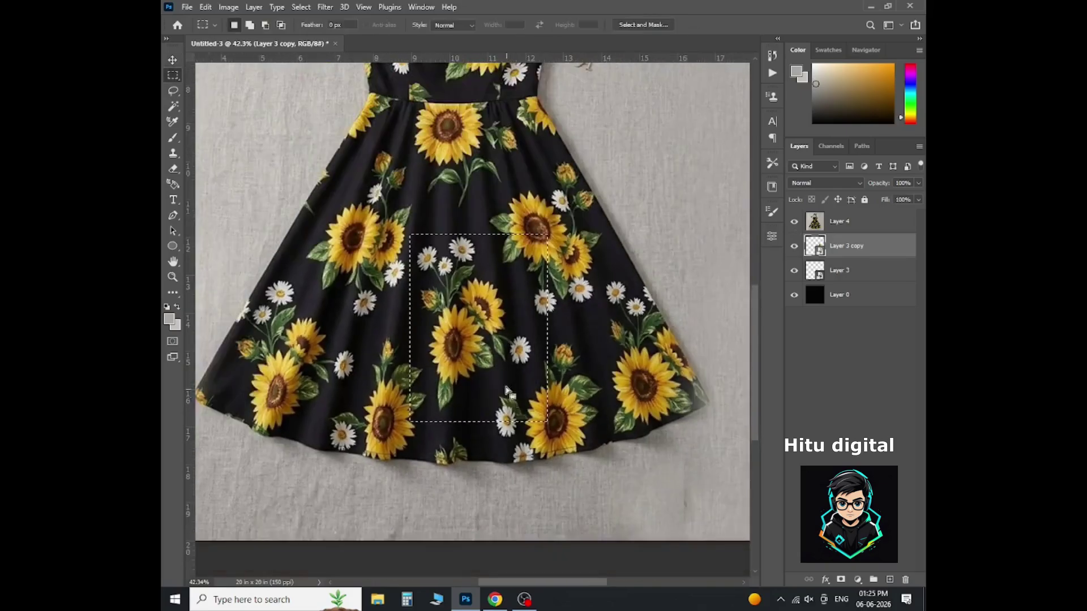
scroll(555, 403, "up", 1)
key("ctrl+d")
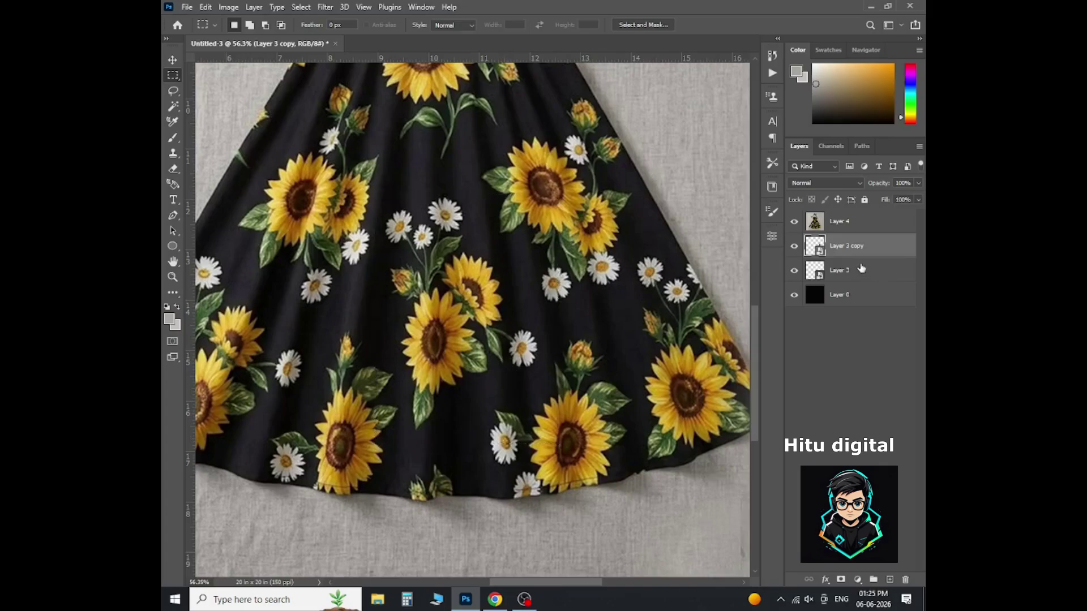
left_click(794, 222)
Duplicate the flipped sunflower cluster and place the copy on the left side of the canvas, slightly lower.
scroll(480, 385, "down", 4)
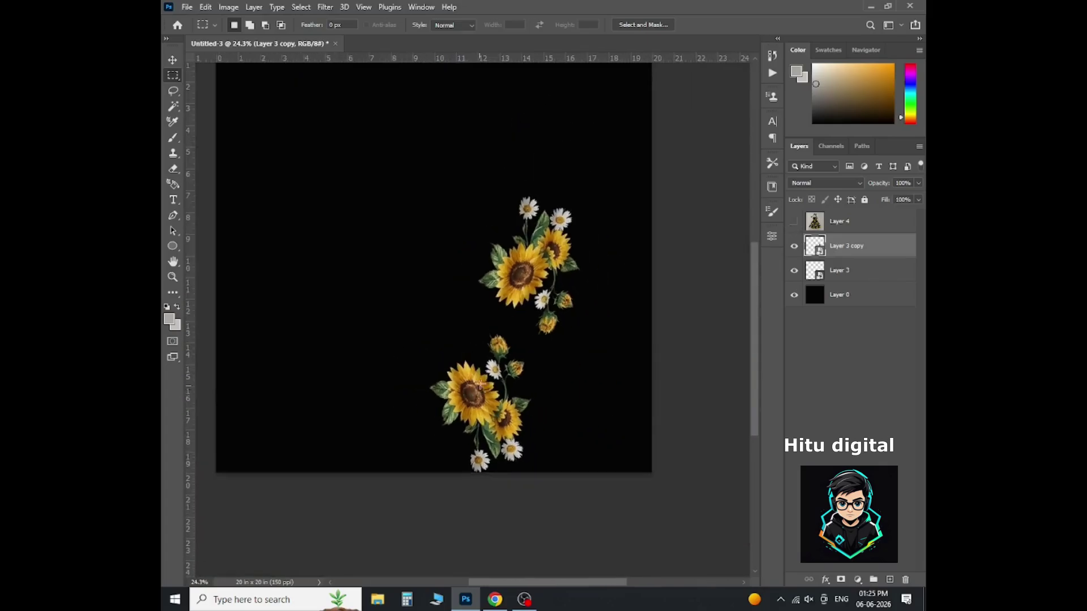
scroll(479, 385, "up", 1)
key("v")
key("ctrl+j")
key("ctrl+t")
left_click_drag(540, 264, 362, 304)
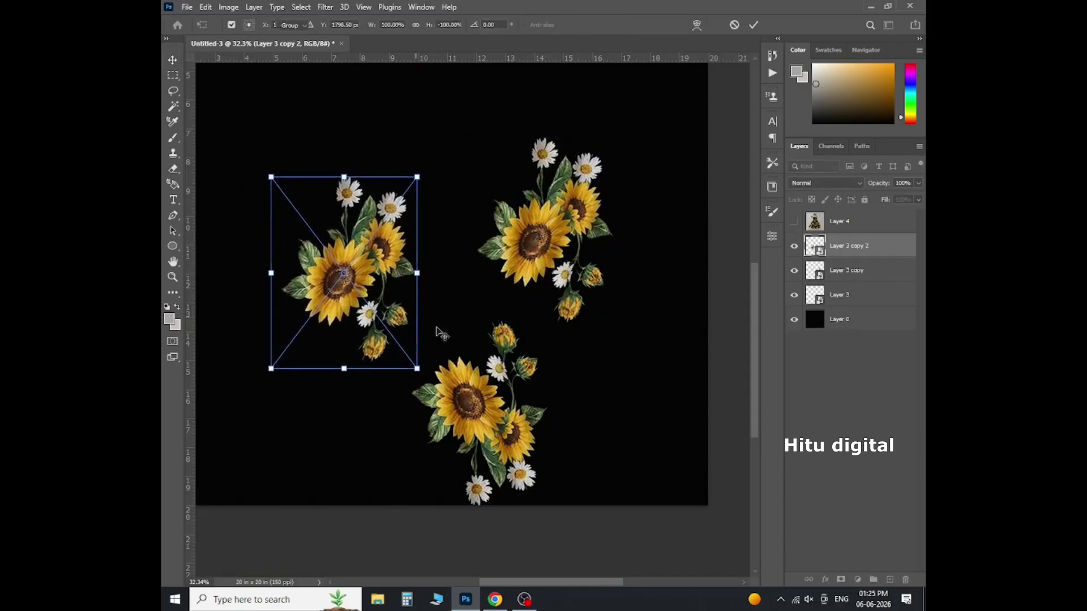
key("Return")
key("ctrl+0")
Compare the layout with the dress photo, hide it again, and shift the left cluster right and slightly up.
left_click(794, 221)
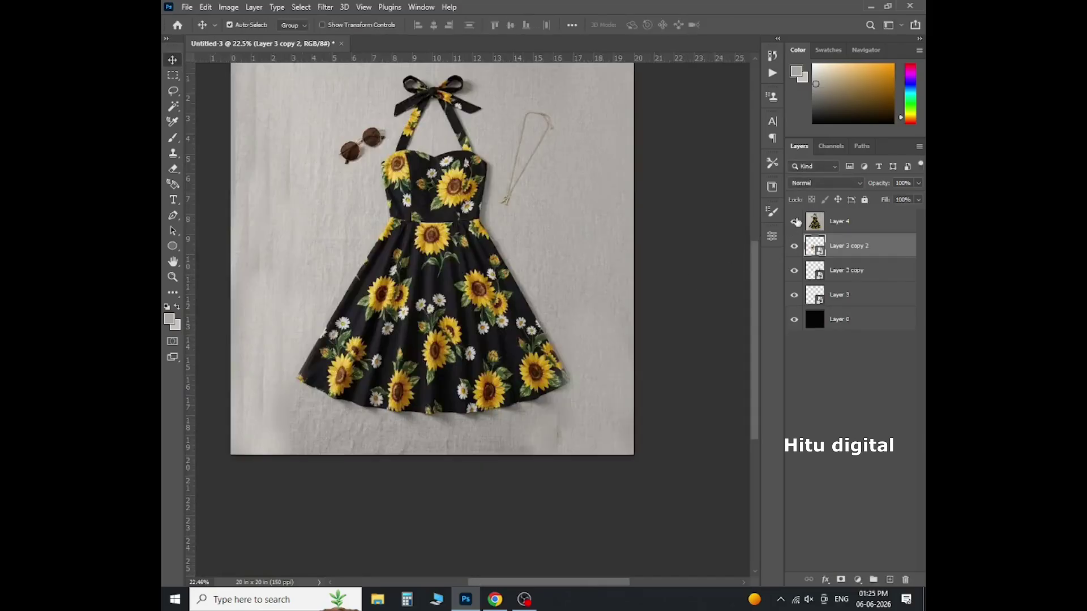
left_click(794, 221)
left_click(795, 221)
left_click(794, 221)
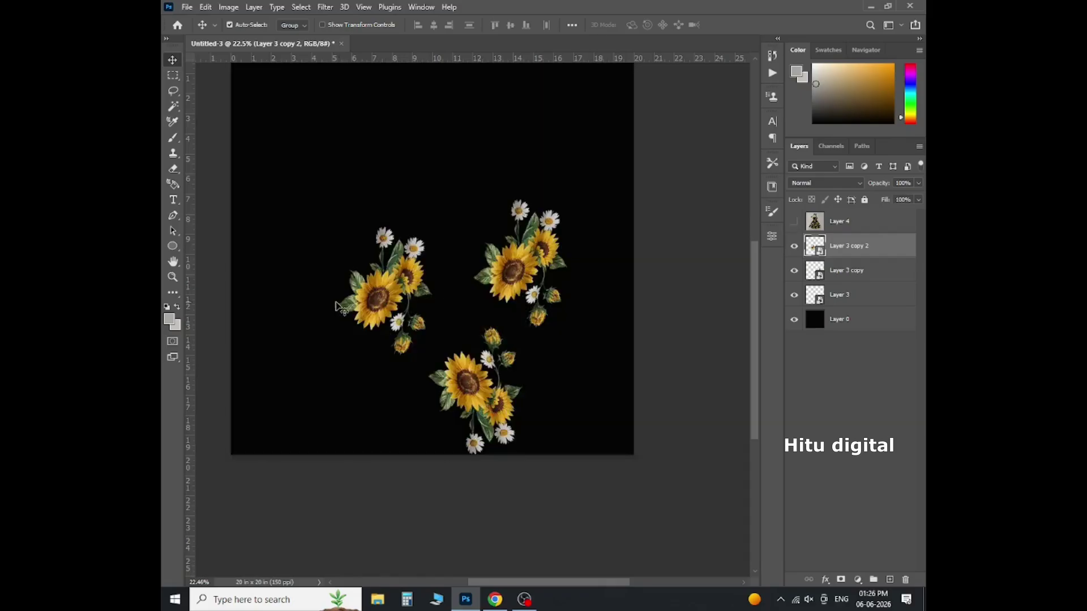
scroll(338, 307, "up", 3)
left_click(795, 222)
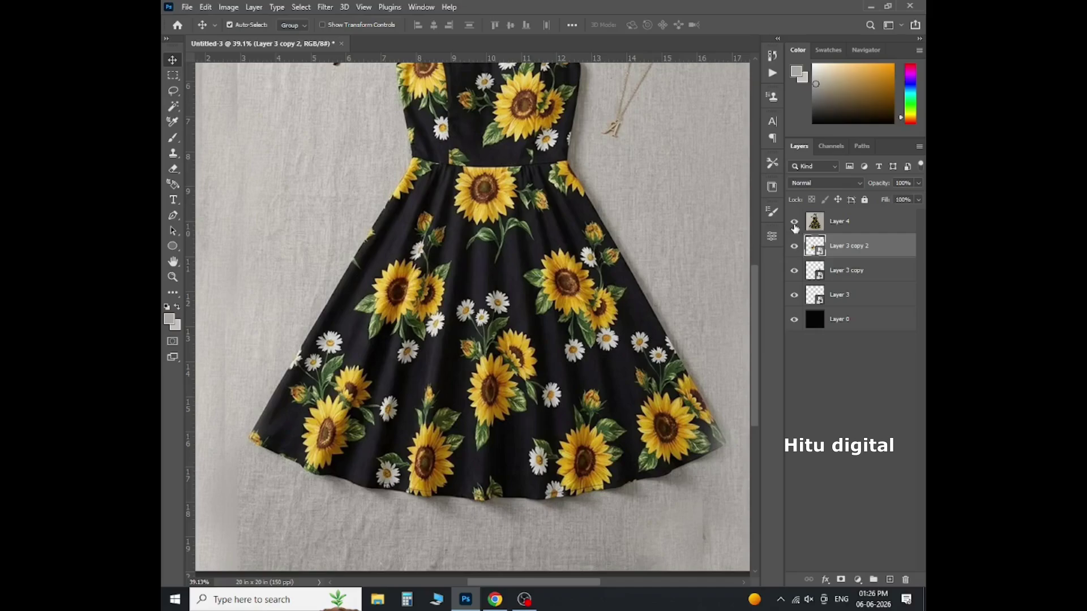
left_click(795, 224)
scroll(413, 298, "up", 2)
left_click_drag(414, 298, 461, 283)
scroll(486, 348, "down", 3)
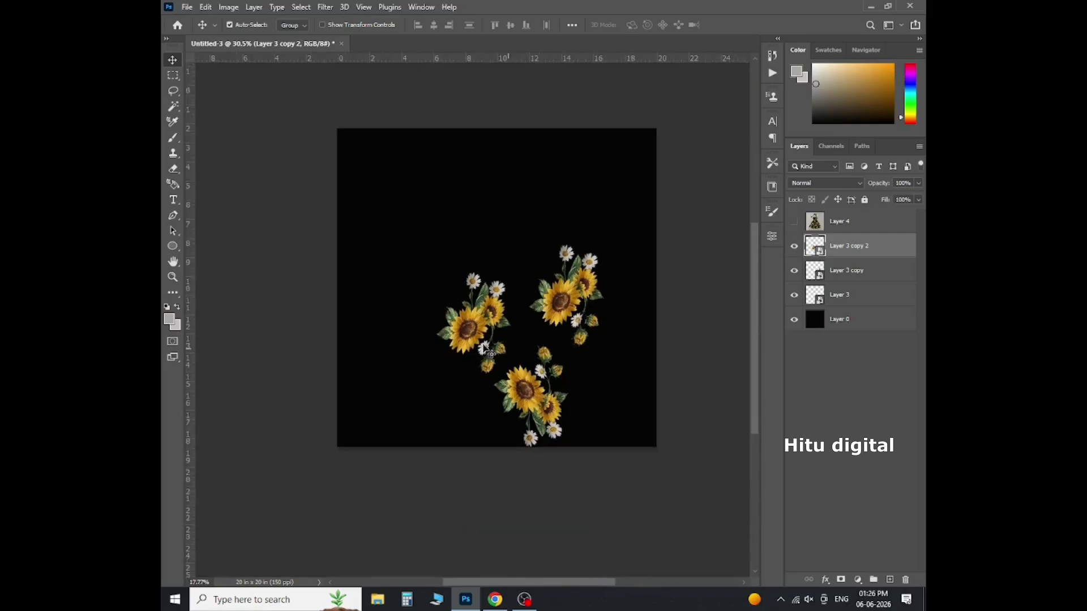
Lasso the daisy and two buds hanging from the left cluster and copy them to a new layer.
scroll(498, 374, "up", 3)
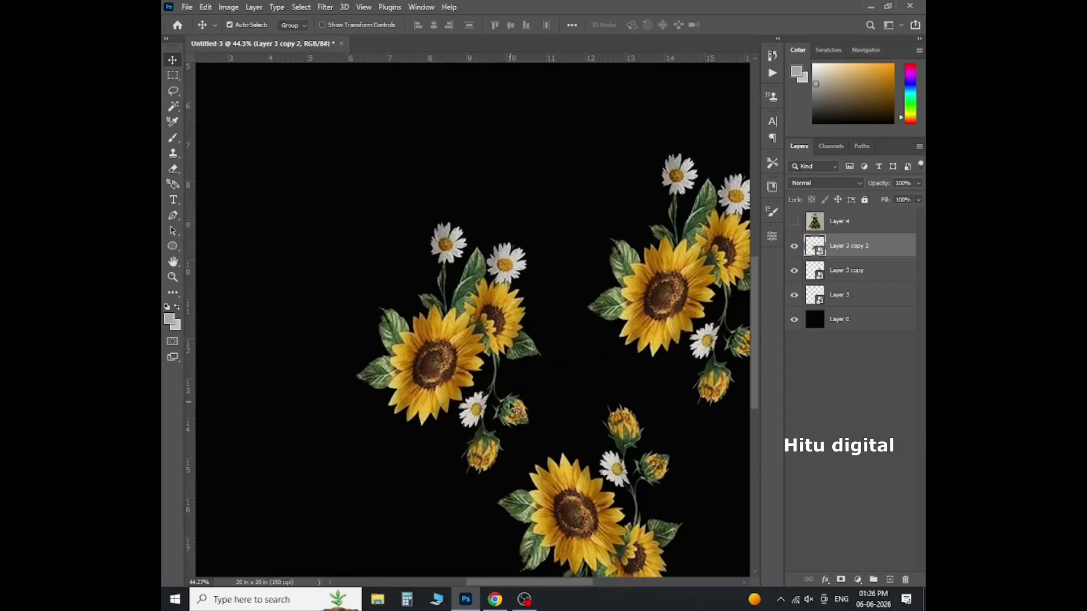
scroll(516, 411, "up", 1)
key("l")
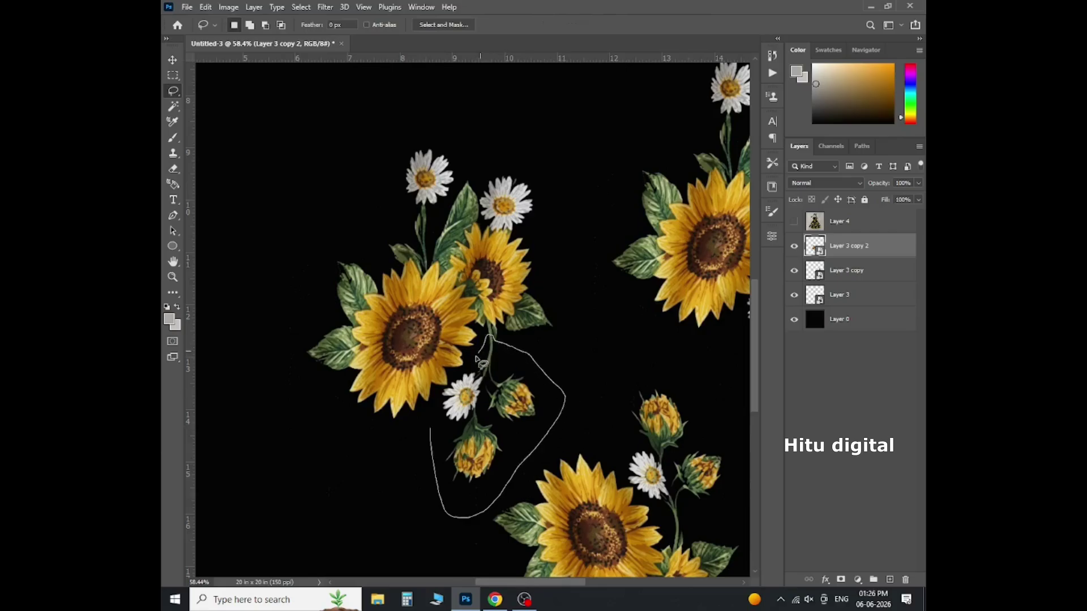
left_click_drag(438, 413, 437, 409)
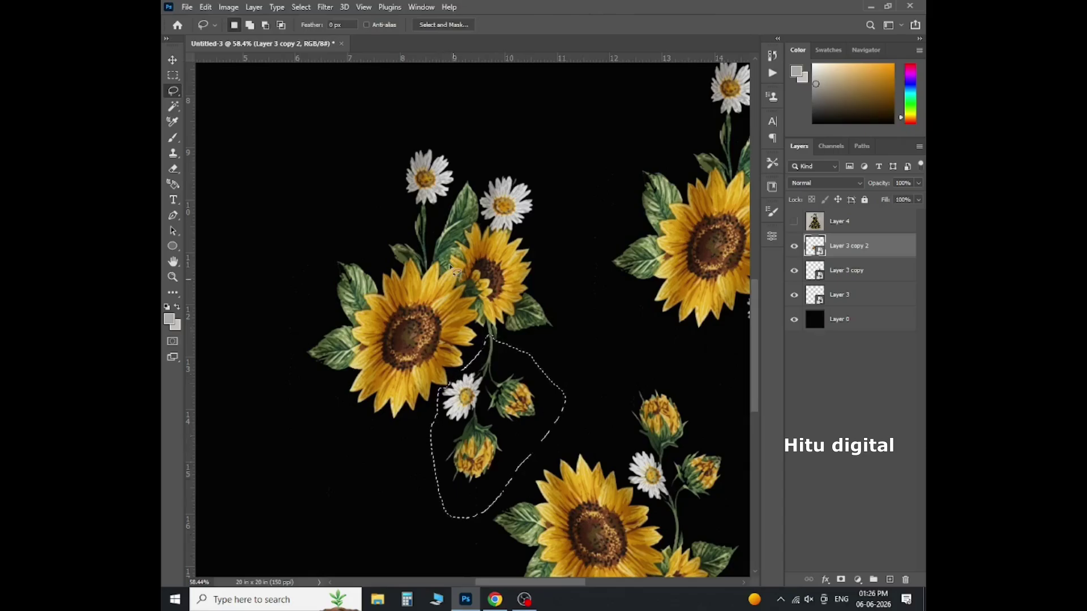
scroll(456, 271, "down", 2)
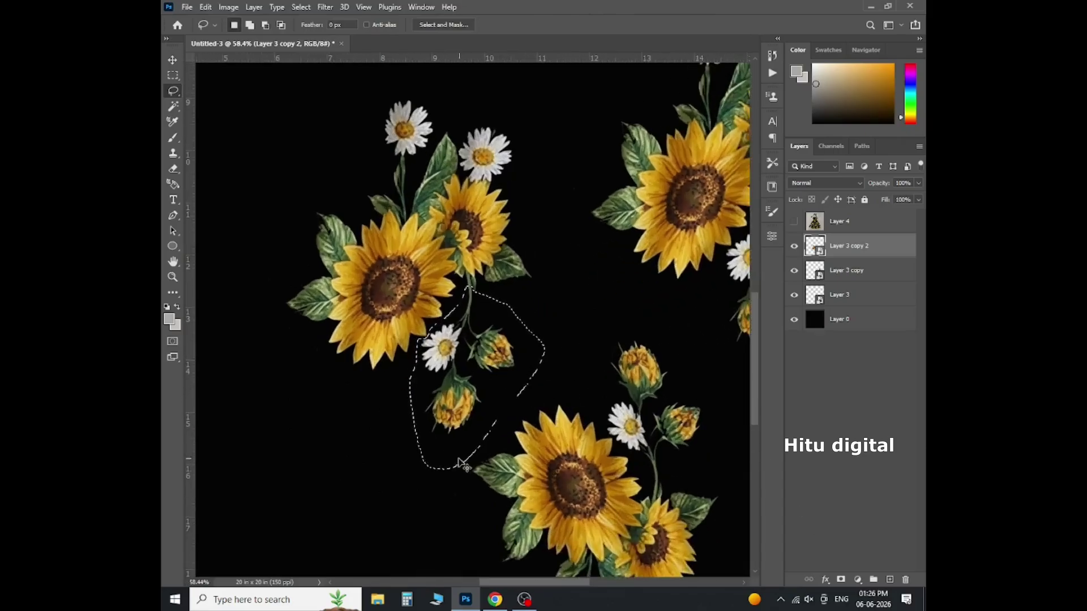
scroll(481, 501, "down", 4)
scroll(487, 458, "up", 4)
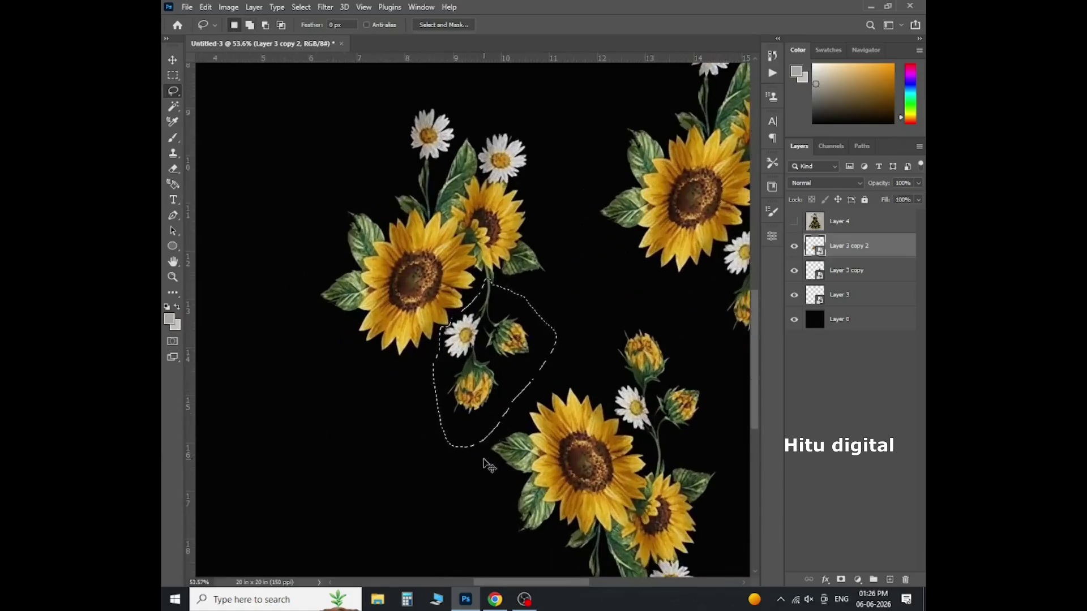
key("ctrl+j")
Rotate the copied daisy and buds counterclockwise to point right, and attach their stem beneath the left cluster's smaller sunflower.
key("ctrl+t")
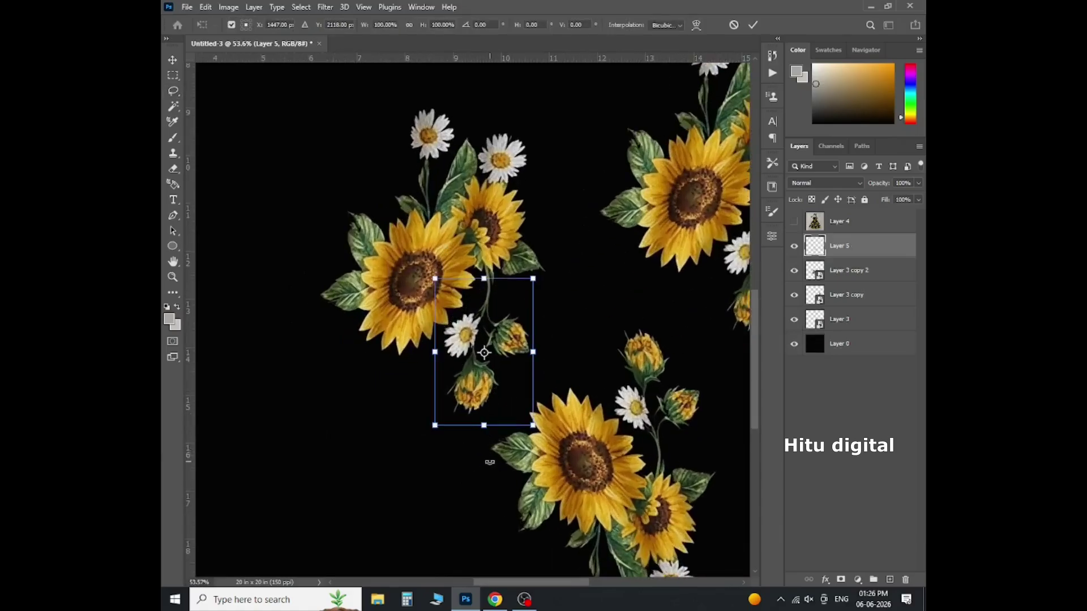
left_click_drag(512, 450, 605, 261)
left_click_drag(544, 340, 585, 276)
mouse_move(592, 338)
left_mouse_down()
mouse_move(602, 376)
mouse_move(572, 392)
mouse_move(545, 333)
left_mouse_up()
key("Return")
key("l")
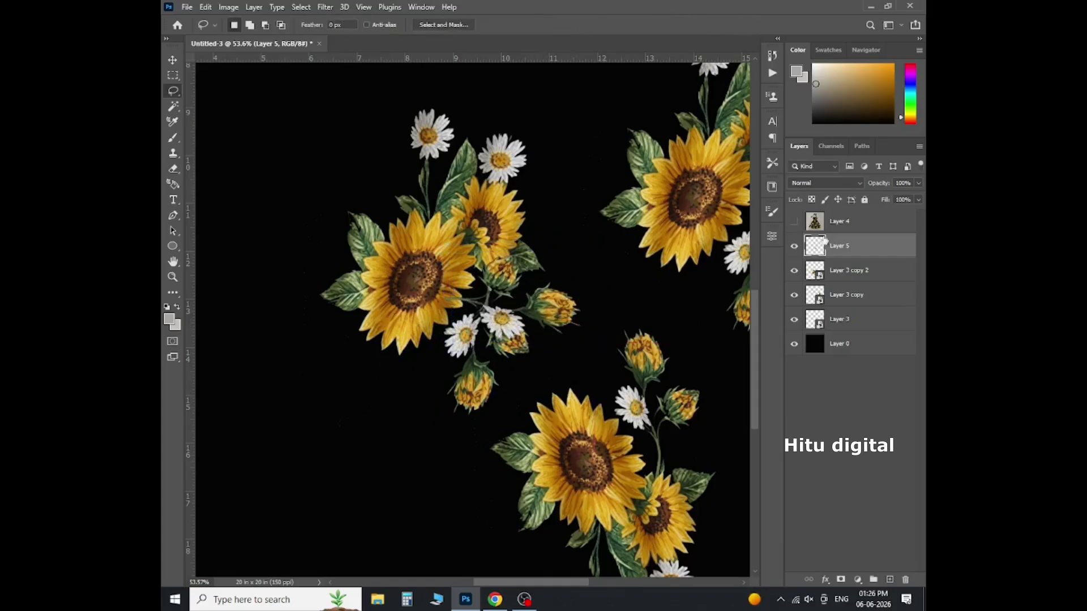
Hide the rotated daisy-and-buds copy and lasso the original daisy and two buds hanging from the left cluster.
left_click(794, 246)
scroll(537, 342, "up", 3)
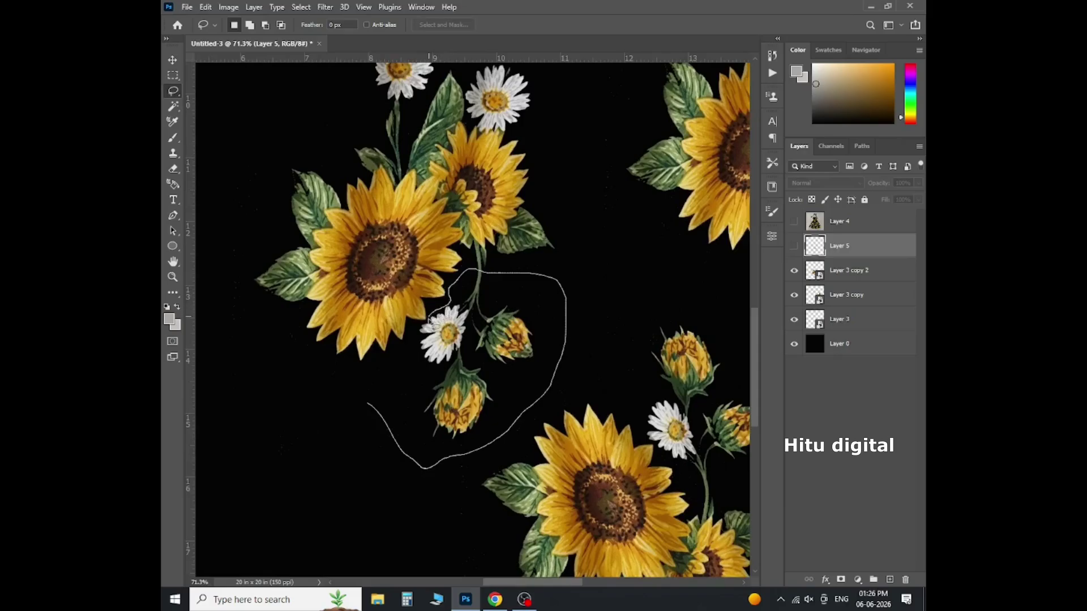
left_click_drag(403, 374, 400, 368)
scroll(436, 332, "up", 1)
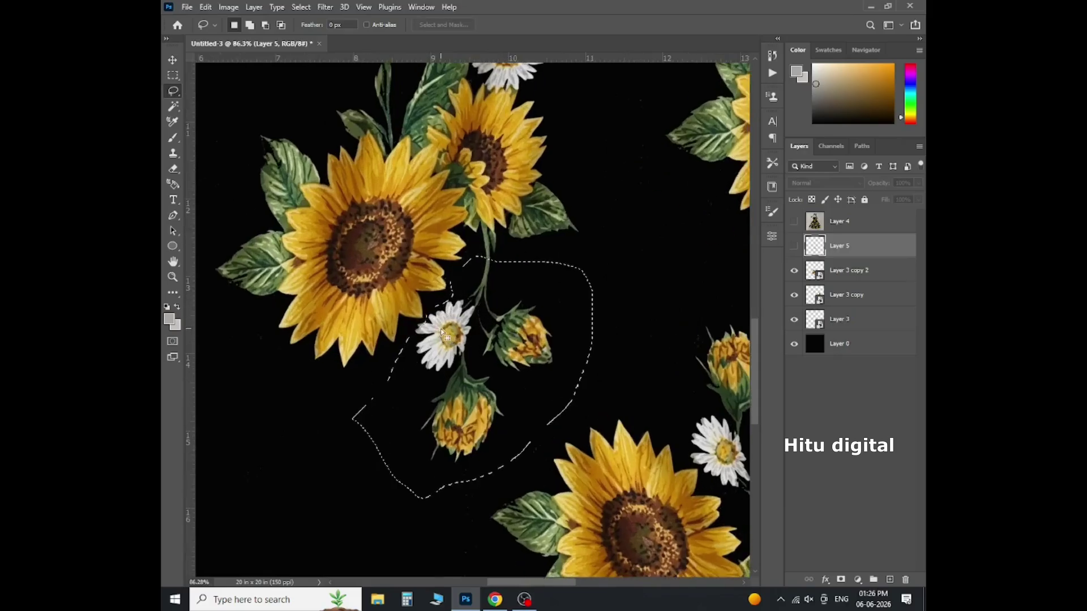
scroll(436, 387, "down", 2)
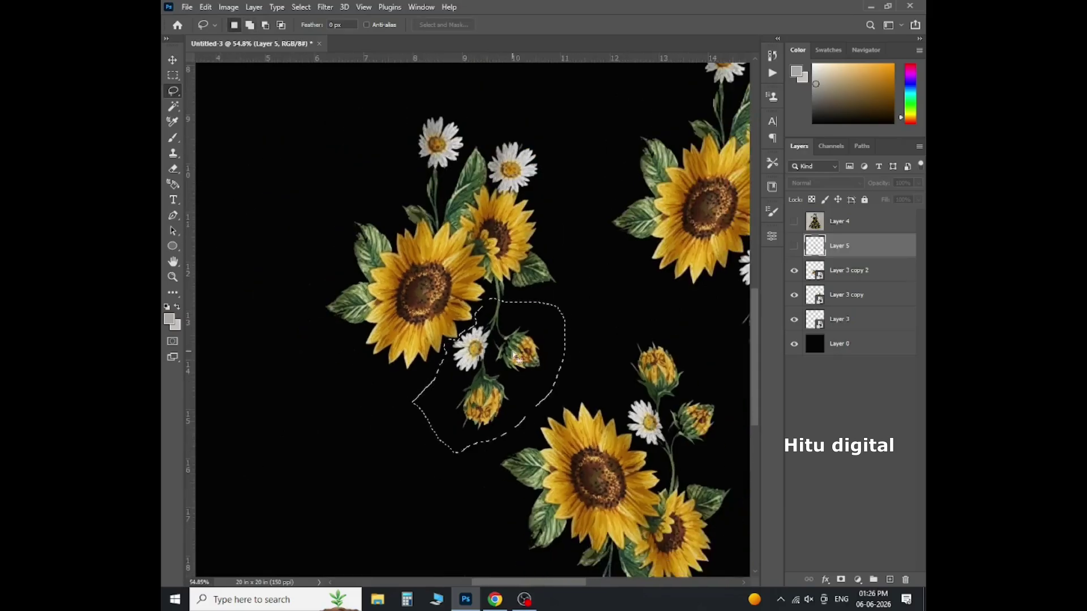
Try to delete the lassoed daisy and buds directly from the left cluster's smart object.
left_click(843, 271)
key("Delete")
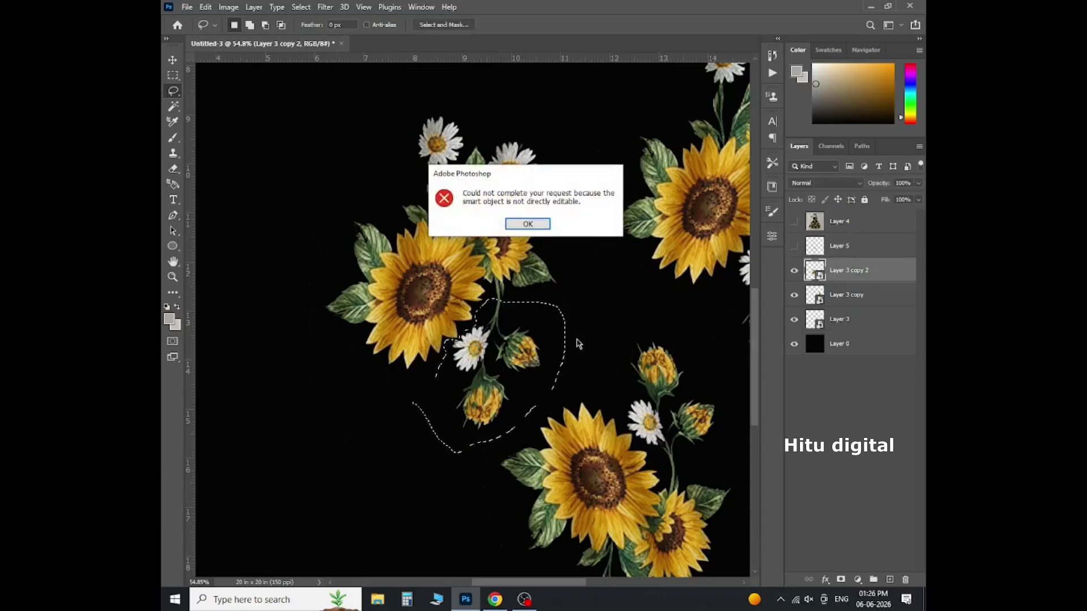
left_click(528, 225)
Merge the left cluster with a new blank layer to rasterize it, and remove the selected daisy and buds with their leftover stem.
left_click(891, 580)
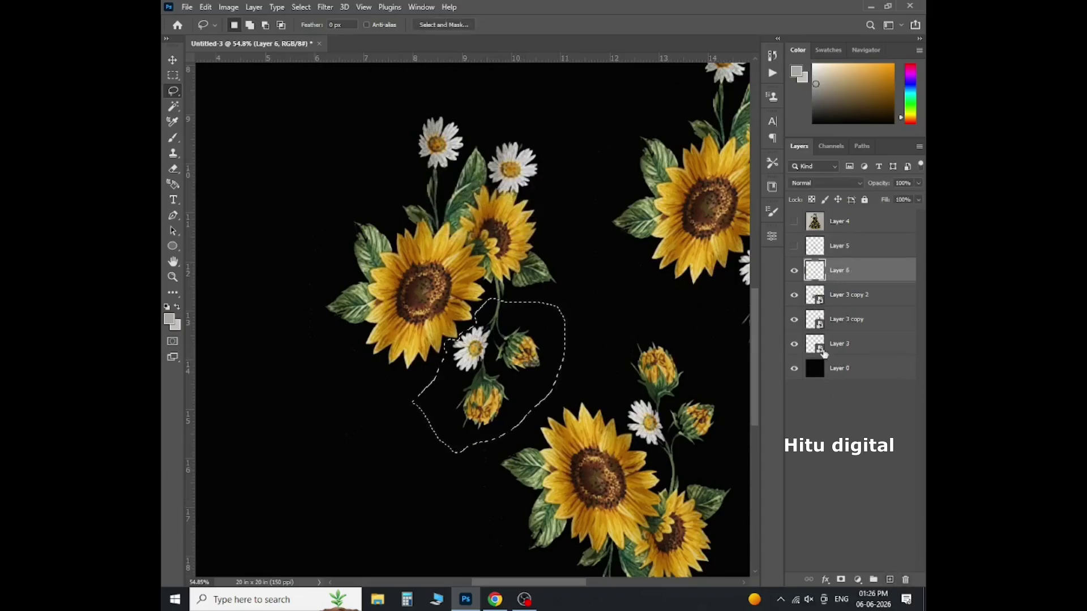
left_click(836, 298, "ctrl")
key("ctrl+e")
key("Delete")
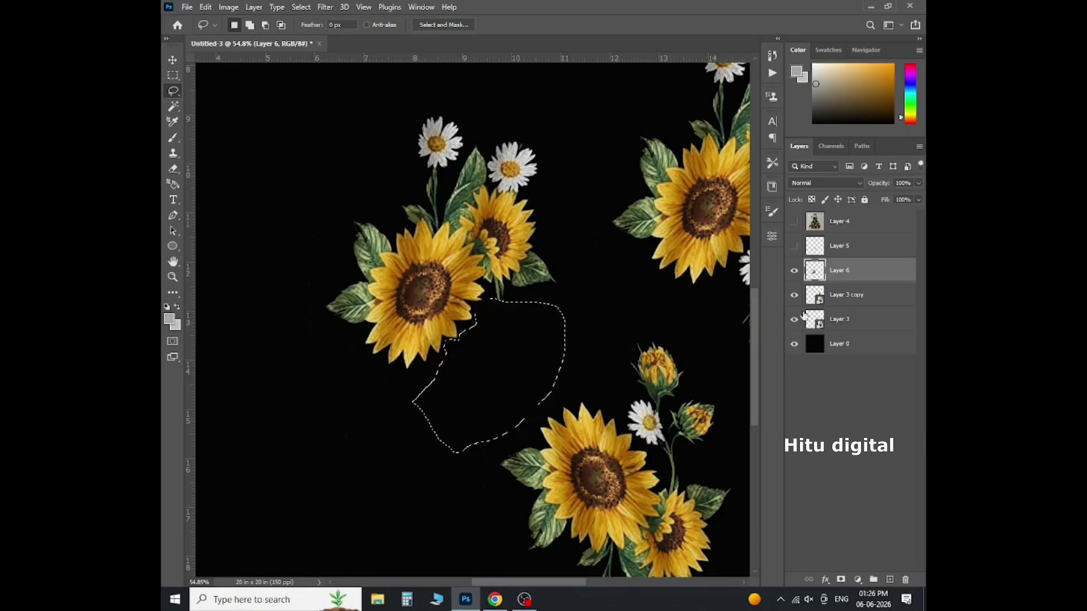
key("ctrl+d")
scroll(501, 304, "up", 1)
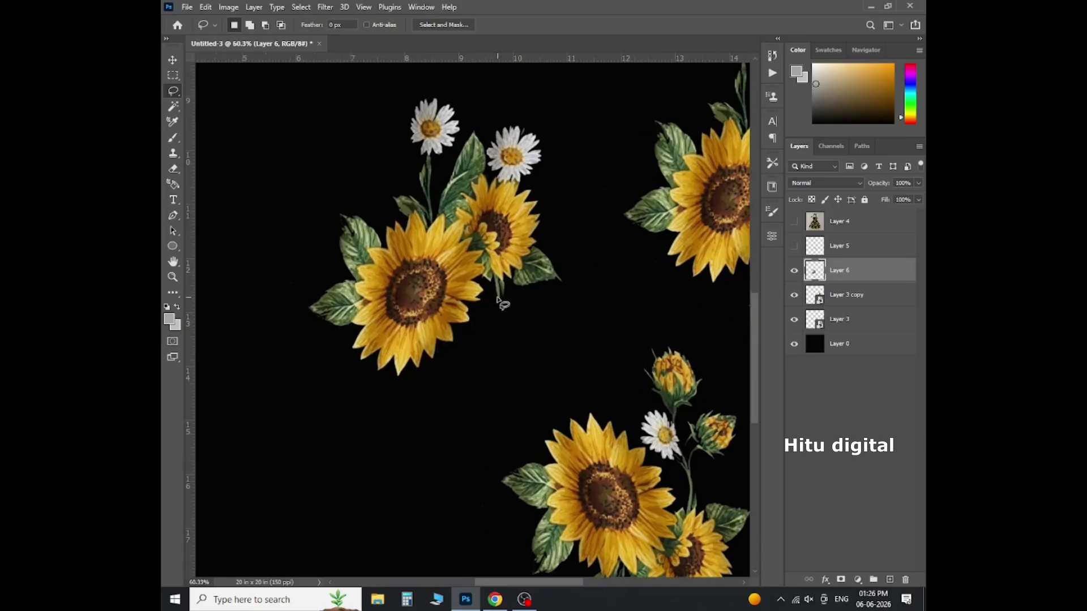
key("e")
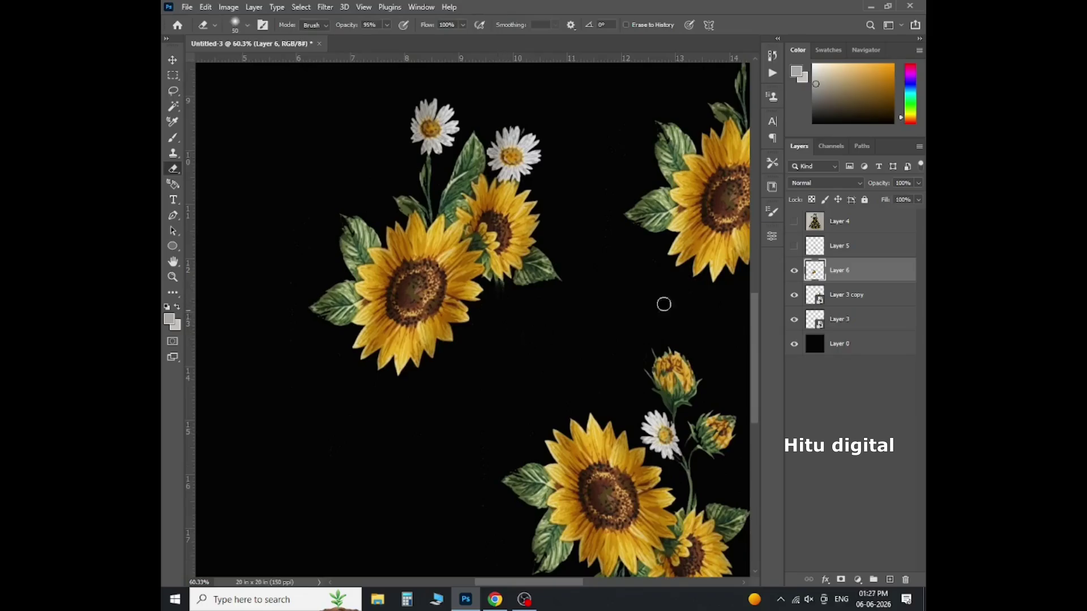
Show the copied daisy and buds again and move Layer 5 beneath the left cluster's Layer 6.
left_click(791, 250)
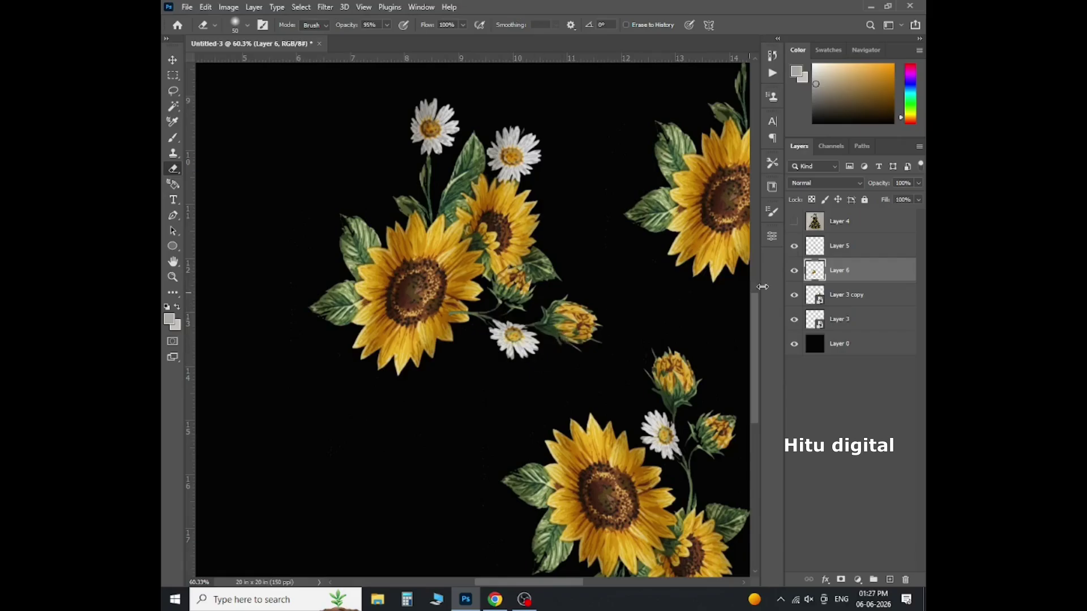
left_click_drag(837, 251, 829, 283)
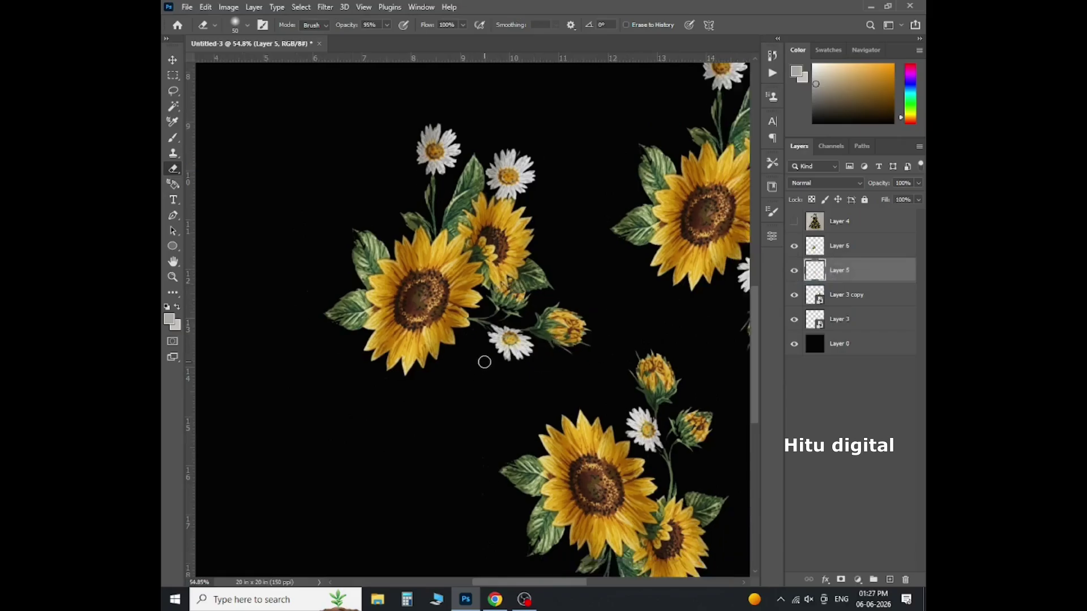
scroll(532, 323, "up", 1)
Rotate the copied daisy and buds slightly clockwise and move them down so the stem emerges from behind the large sunflower.
key("v")
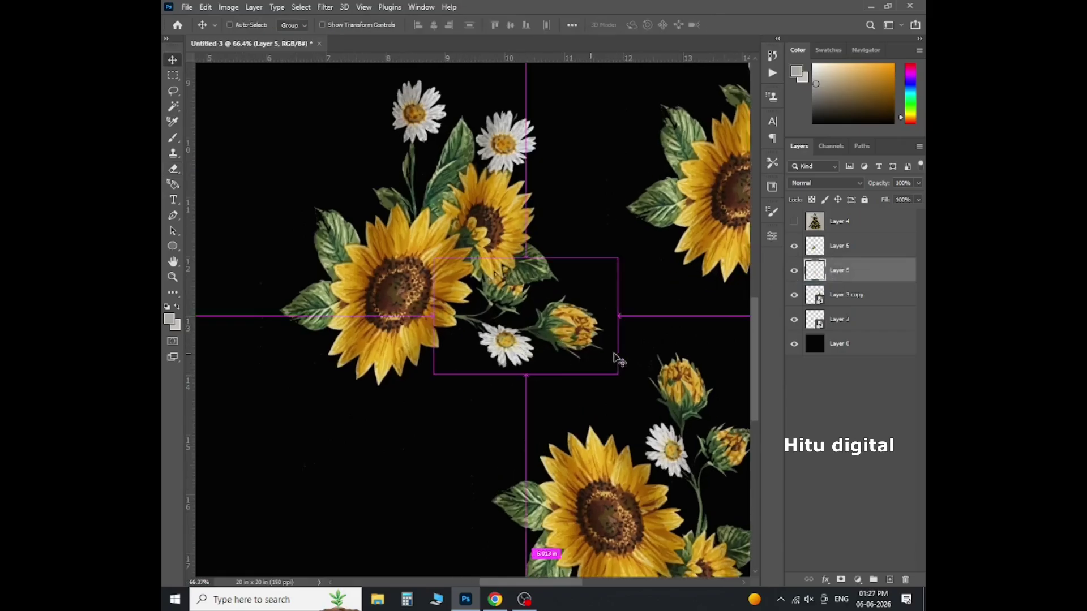
key("ctrl+t")
left_click_drag(622, 378, 605, 396)
left_click_drag(559, 346, 559, 380)
key("Return")
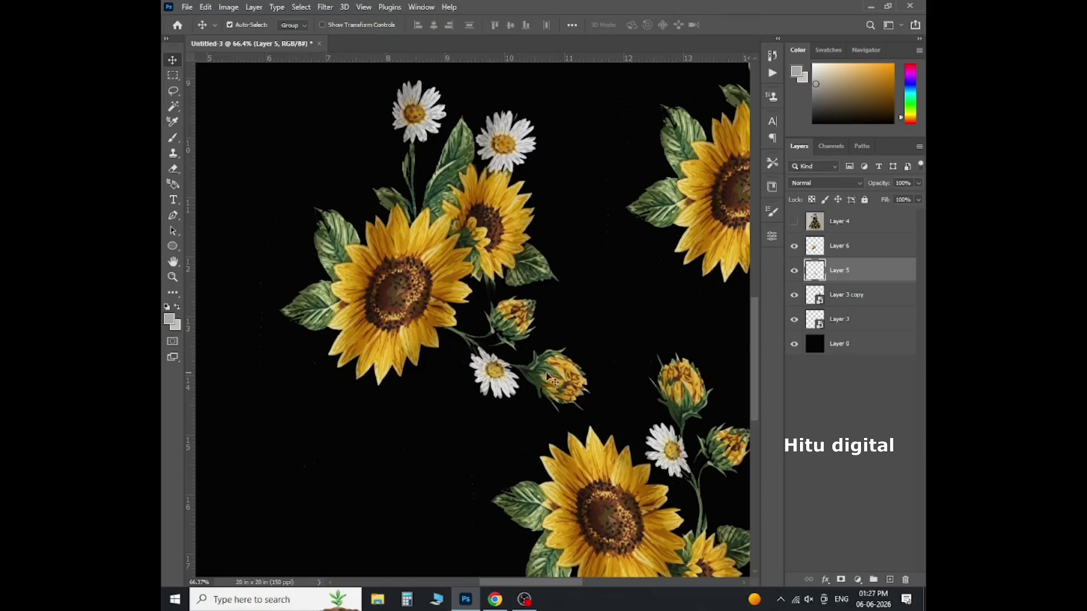
Convert Layer 5 and Layer 6 together into one smart object.
left_click(838, 253, "shift")
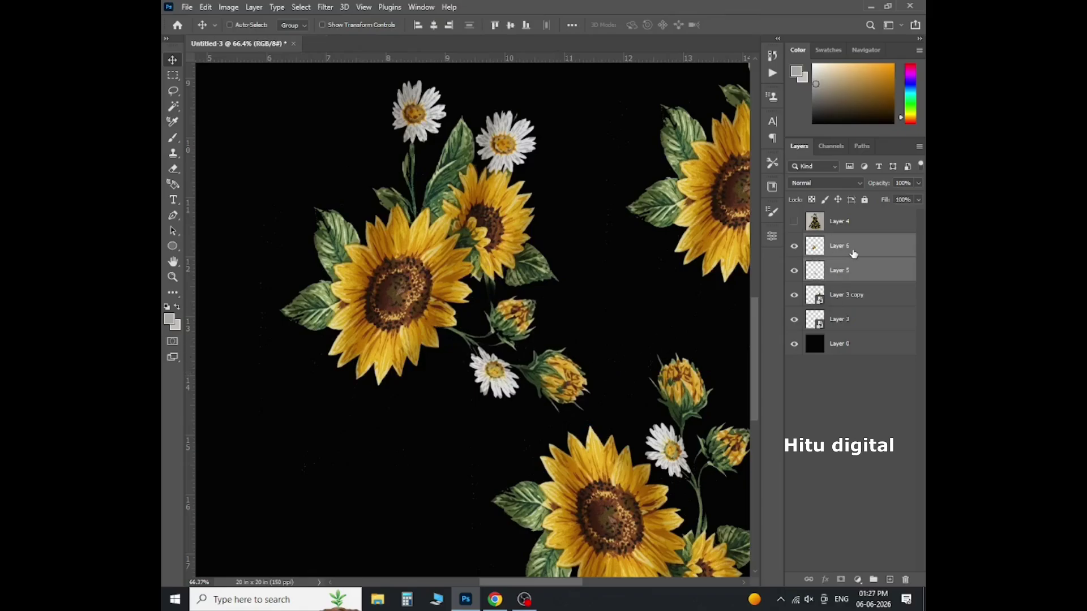
left_click(853, 253)
right_click(871, 247)
left_click(780, 249)
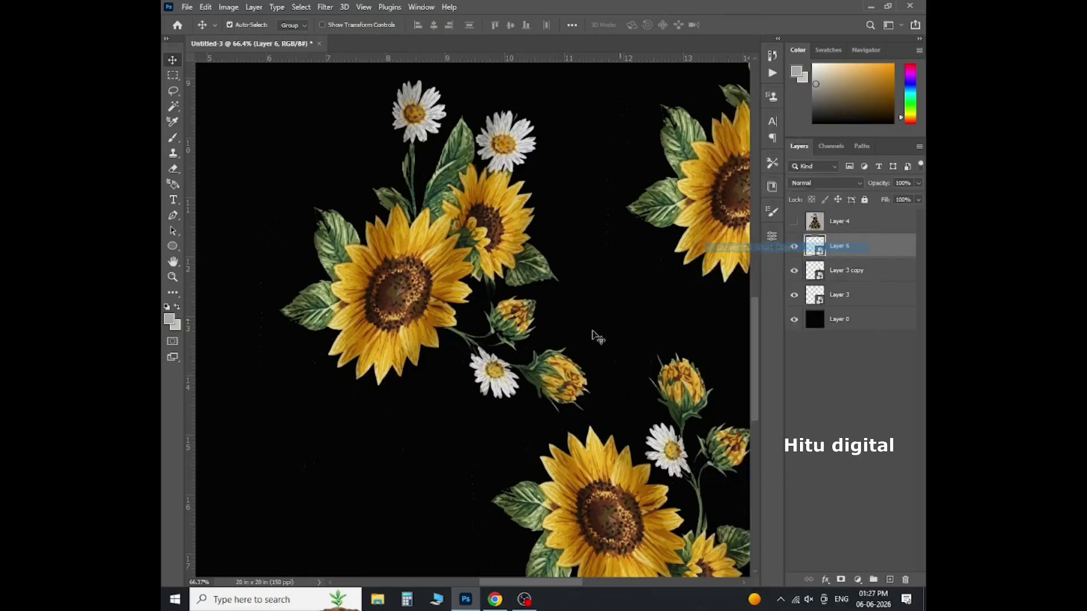
Compare the whole canvas with the dress photo and hide the photo again.
key("ctrl+0")
left_click(794, 222)
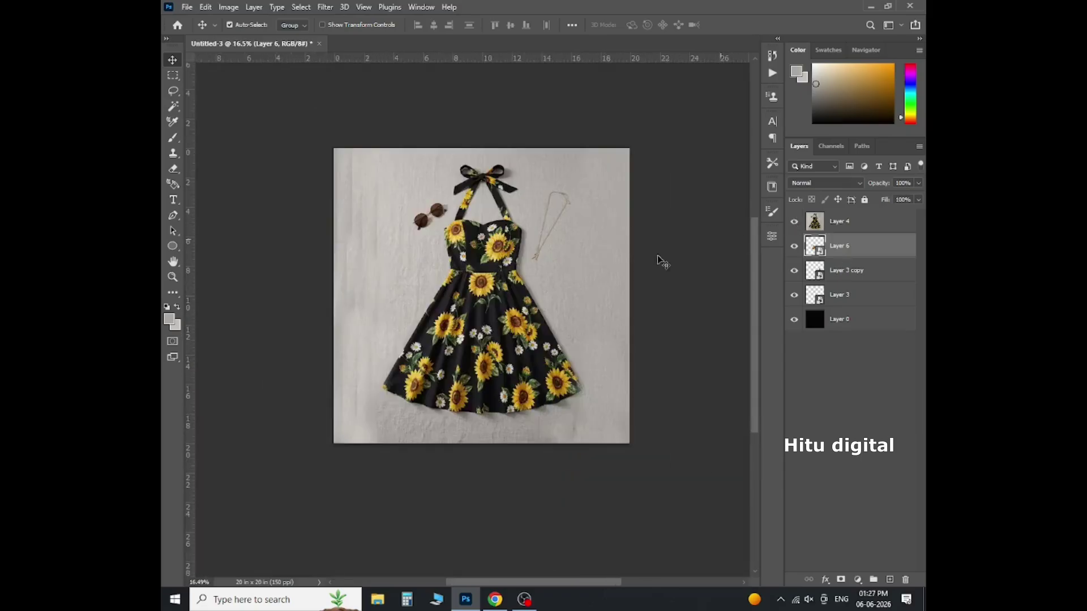
scroll(501, 325, "up", 3)
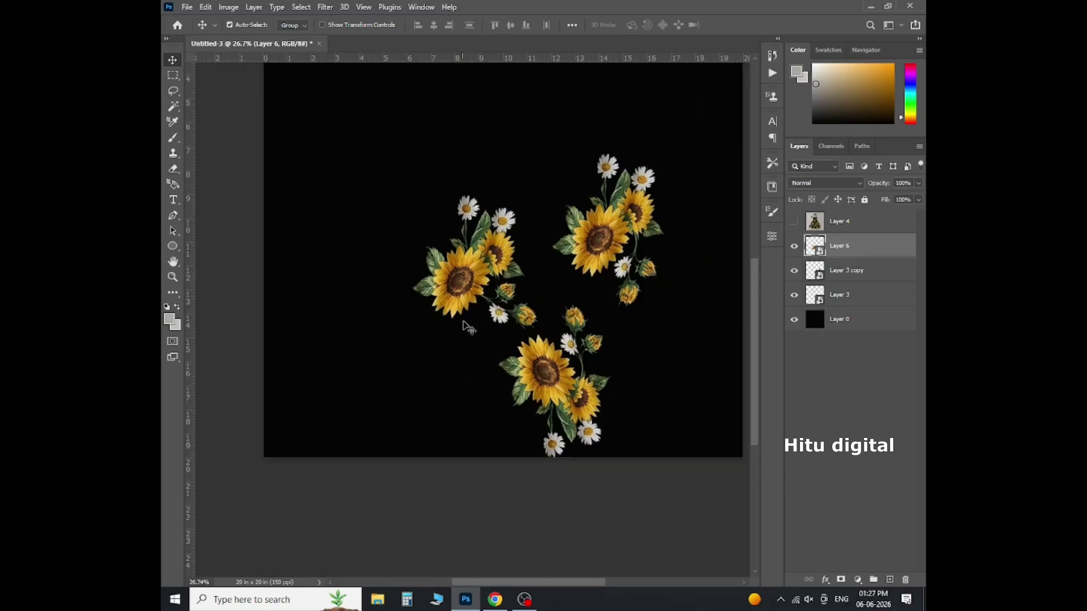
Duplicate the upper-right sunflower cluster and place the copy in the lower-left area of the canvas.
scroll(463, 317, "up", 2)
scroll(470, 288, "down", 1)
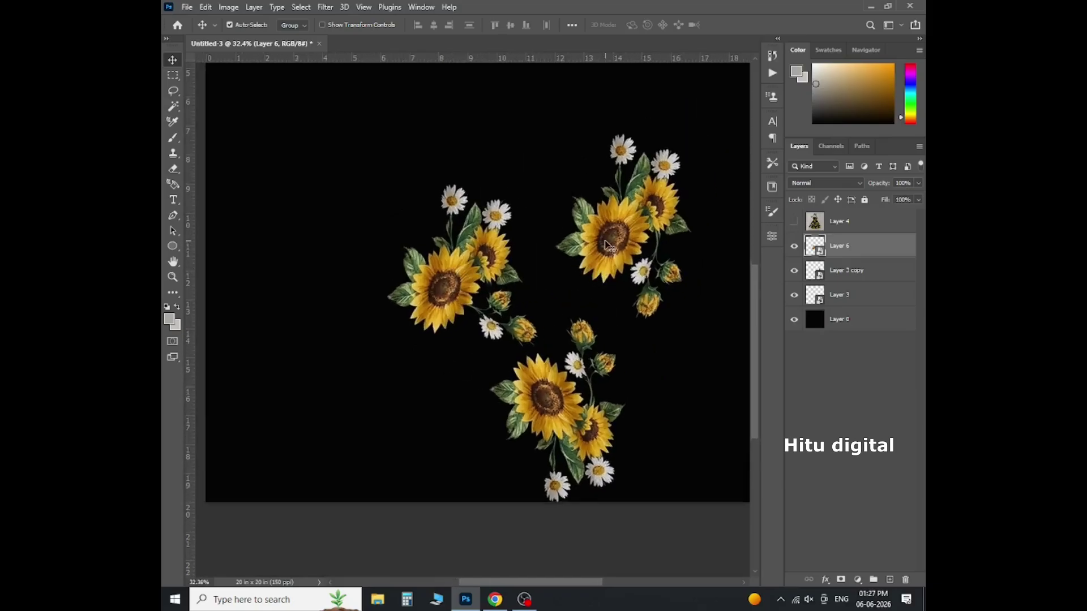
left_click(606, 244)
left_click_drag(614, 247, 331, 401)
scroll(397, 413, "down", 2)
scroll(442, 432, "up", 4)
scroll(442, 431, "down", 3)
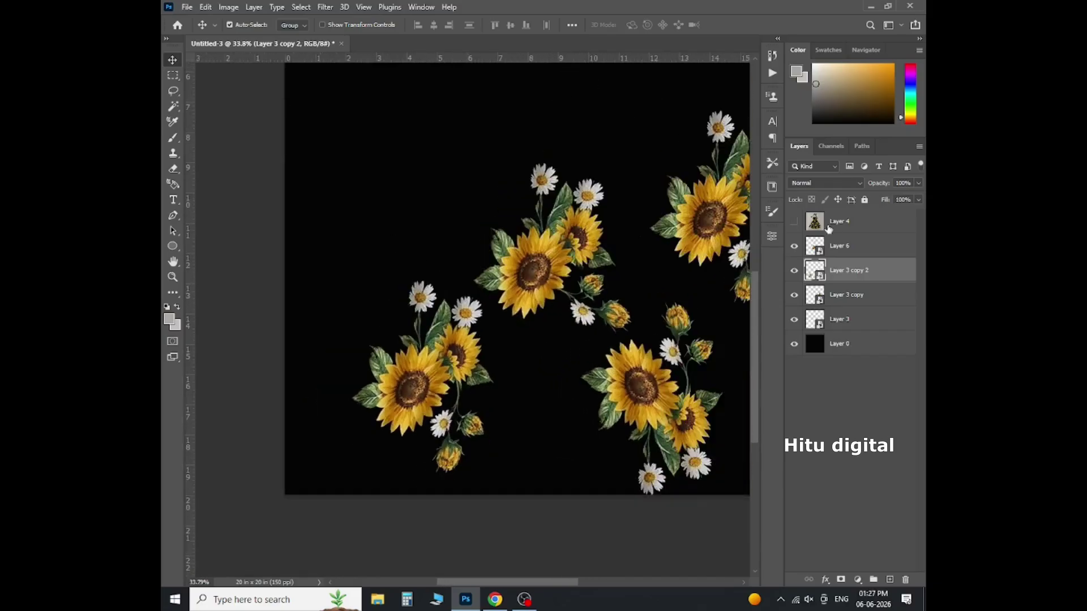
Show and hide the dress photo to check the placement of the new lower-left cluster.
left_click(794, 222)
left_click(795, 221)
left_click(797, 221)
left_click(795, 221)
Rasterize the lower-left cluster by merging Layer 3 copy 2 with a new blank layer.
scroll(476, 404, "up", 2)
scroll(489, 356, "down", 1)
scroll(472, 345, "up", 3)
scroll(474, 254, "down", 1)
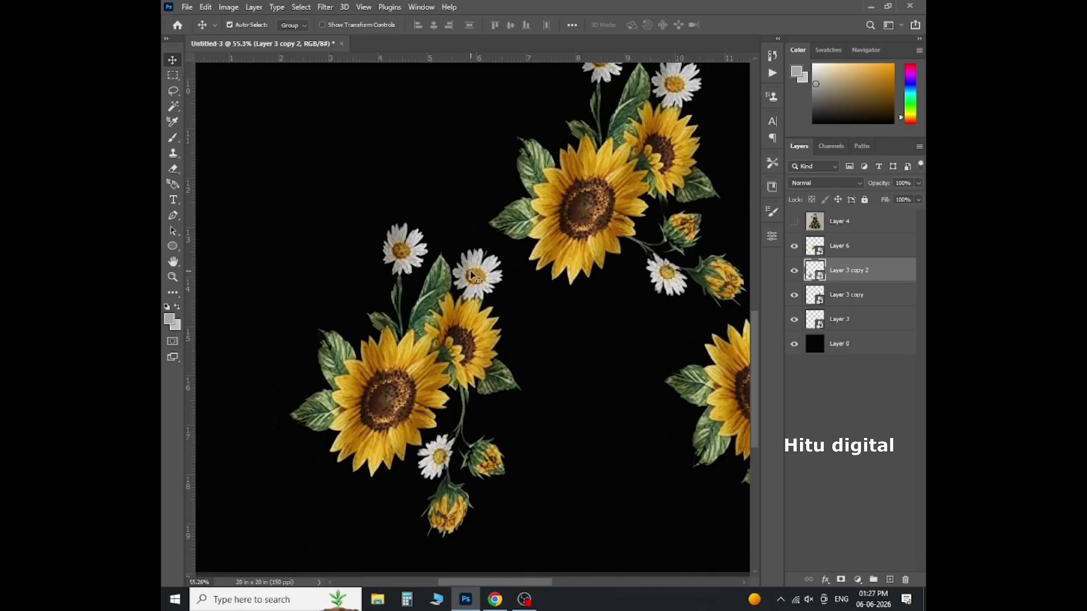
key("e")
scroll(469, 293, "up", 1)
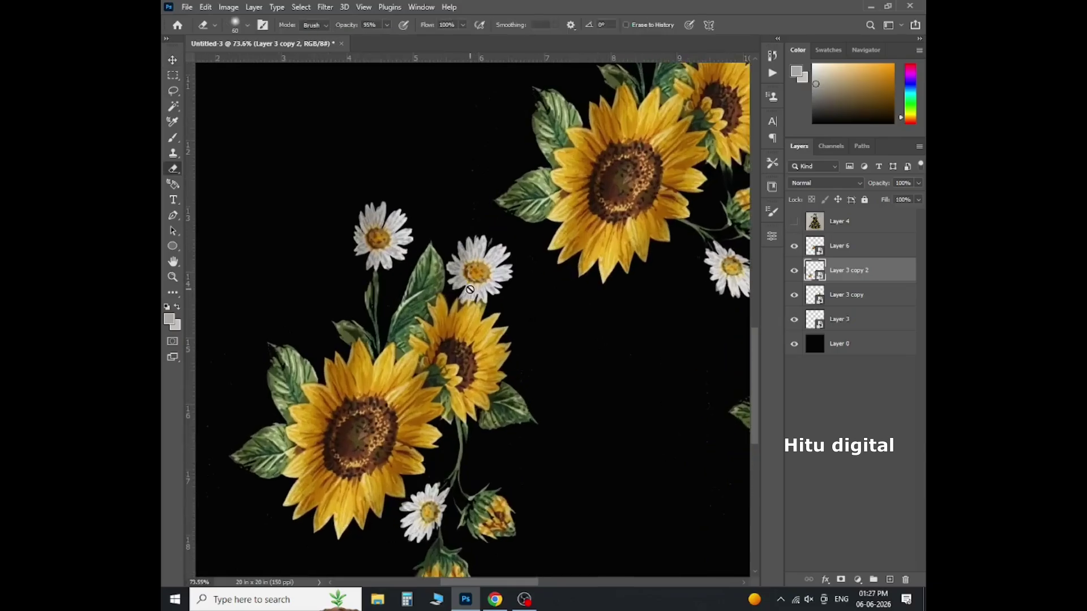
left_click(889, 579)
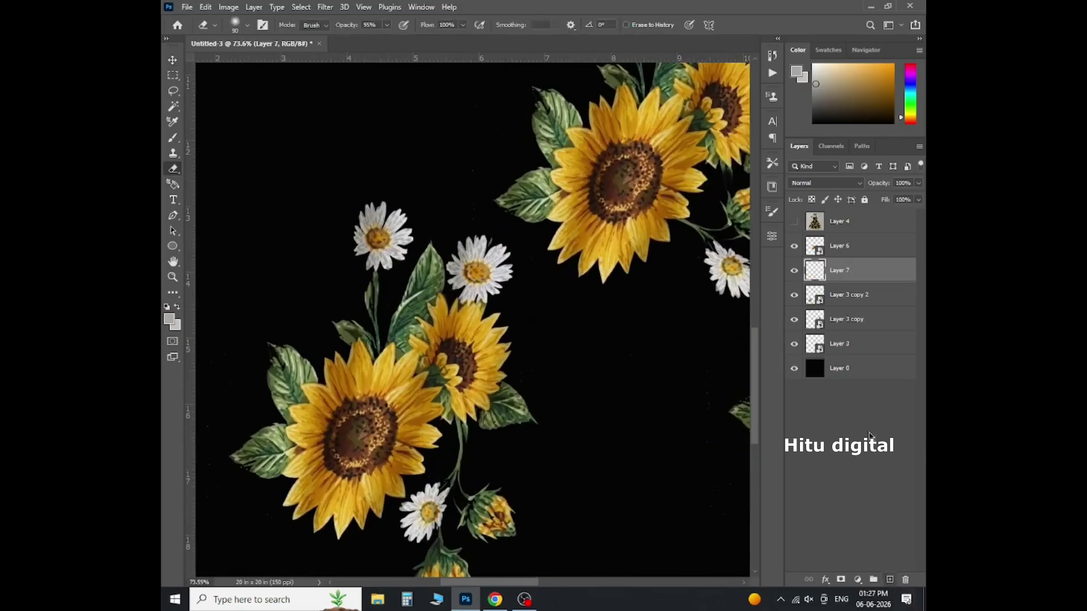
left_click(852, 302)
key("Delete")
scroll(547, 300, "down", 1)
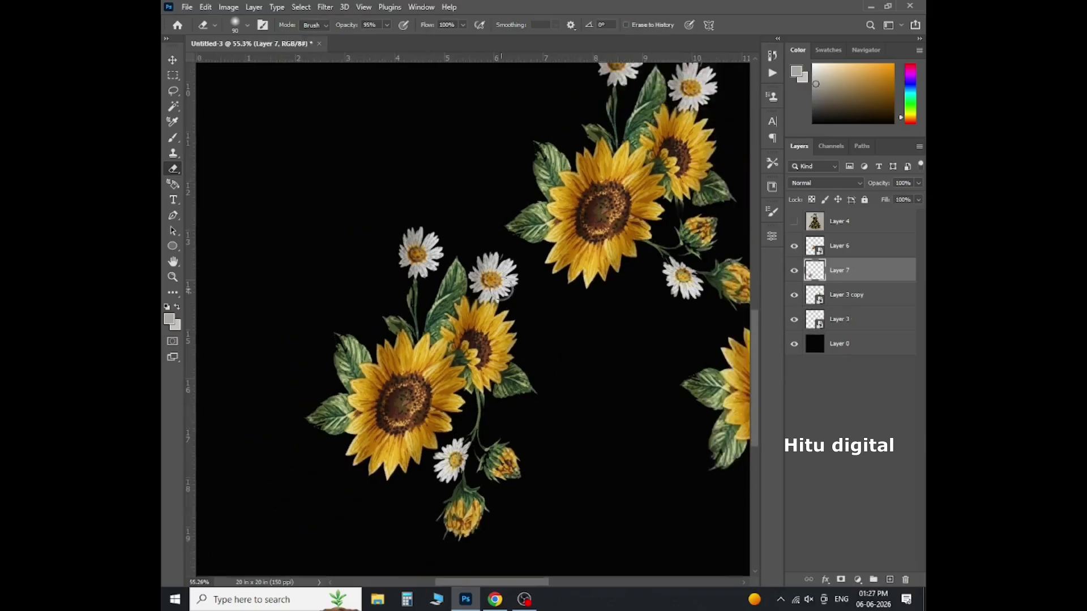
Erase the daisy above the smaller sunflower and the smaller sunflower itself, setting the eraser to 100% opacity and Pencil mode.
scroll(511, 256, "up", 1)
mouse_move(511, 256)
left_mouse_down()
mouse_move(489, 295)
mouse_move(487, 241)
mouse_move(528, 289)
mouse_move(503, 259)
mouse_move(498, 297)
left_mouse_up()
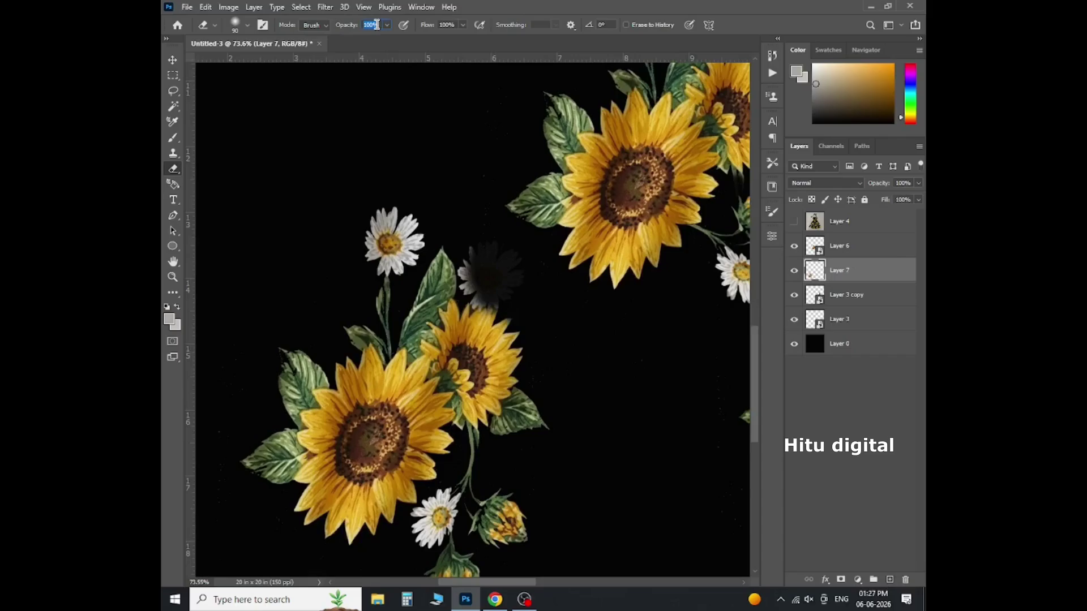
mouse_move(520, 302)
left_mouse_down()
mouse_move(492, 265)
mouse_move(481, 283)
mouse_move(464, 260)
mouse_move(515, 367)
mouse_move(529, 359)
mouse_move(484, 313)
mouse_move(547, 430)
mouse_move(544, 369)
mouse_move(513, 432)
mouse_move(484, 433)
mouse_move(495, 398)
mouse_move(509, 414)
mouse_move(433, 266)
left_mouse_up()
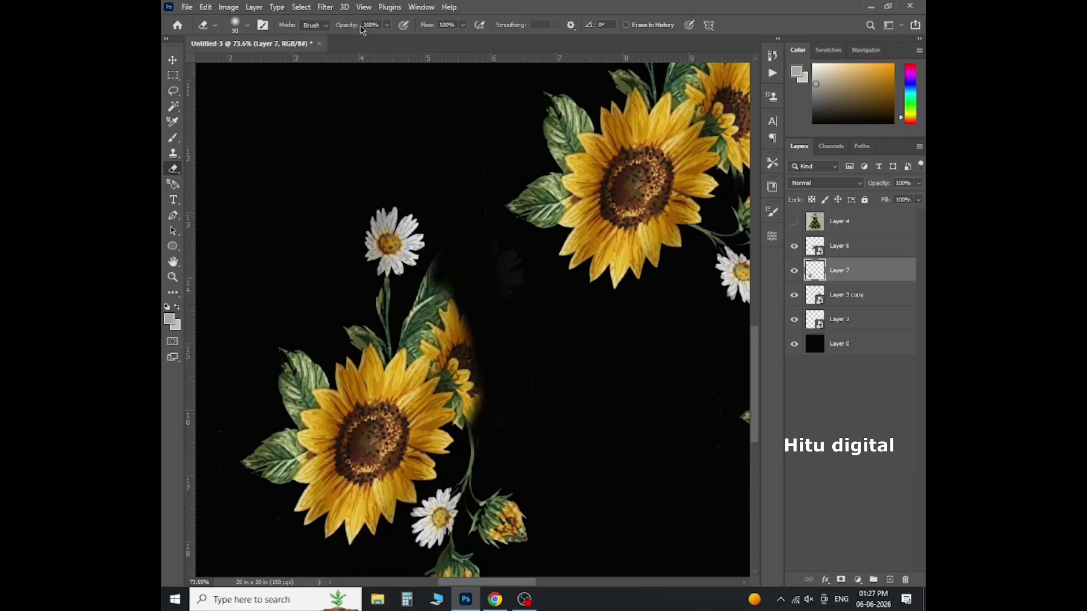
left_click(321, 26)
left_click(318, 45)
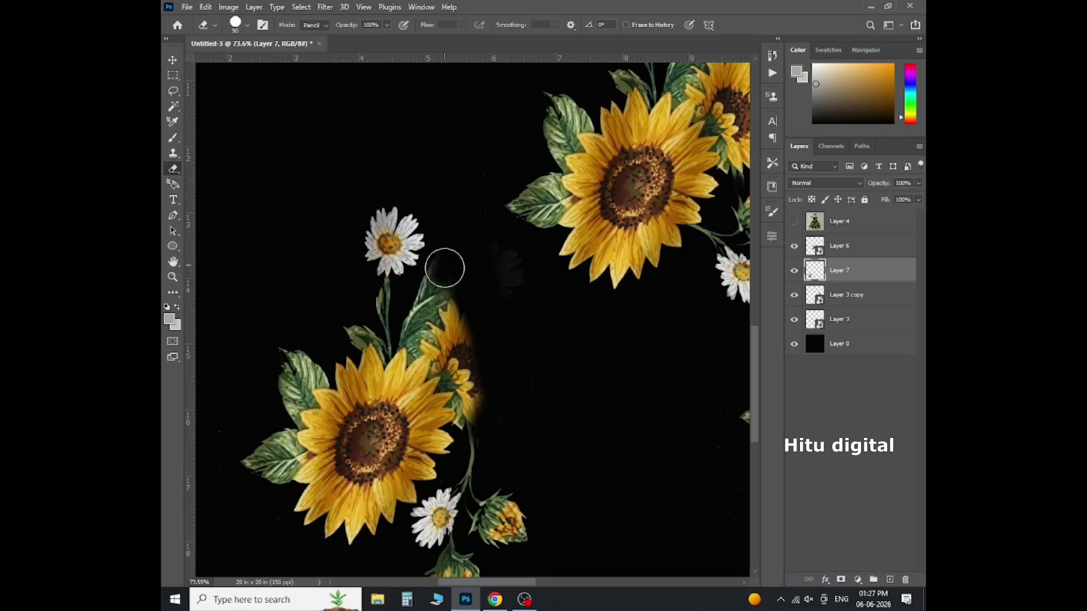
mouse_move(439, 269)
left_mouse_down()
mouse_move(430, 315)
mouse_move(458, 310)
mouse_move(470, 343)
mouse_move(452, 329)
mouse_move(473, 364)
mouse_move(480, 443)
left_mouse_up()
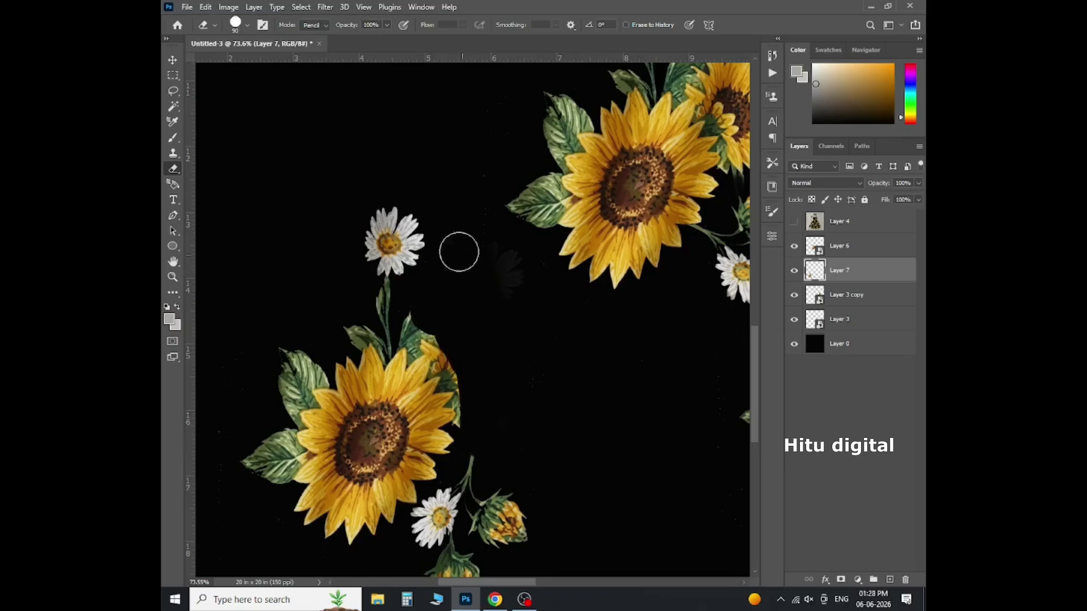
Examine the flower arrangement along the dress hem in the reference photo, and hide the photo again.
scroll(475, 396, "down", 2)
left_click(793, 221)
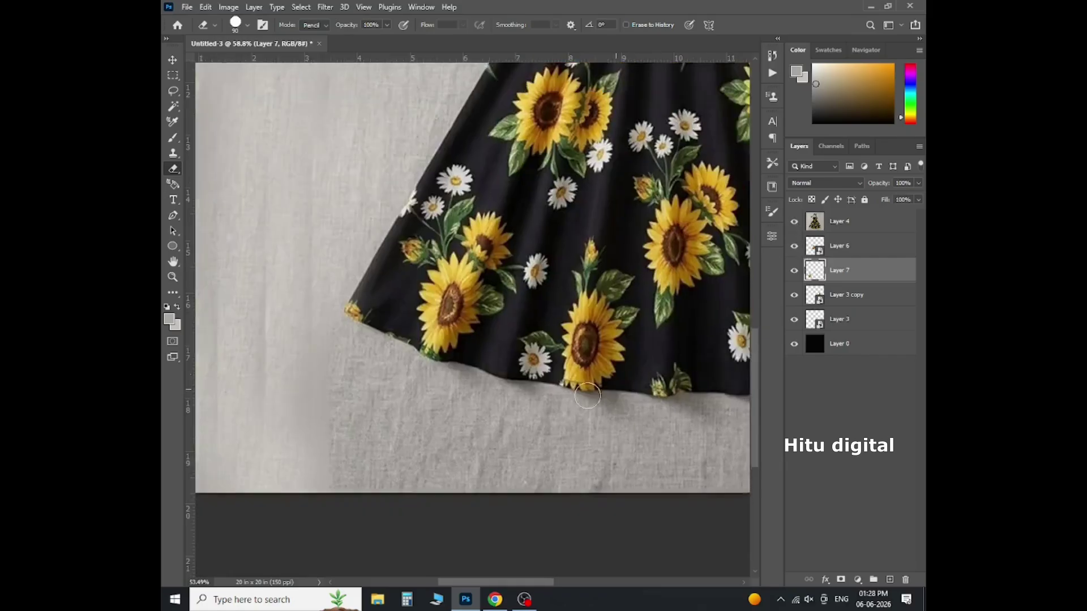
scroll(596, 272, "up", 2)
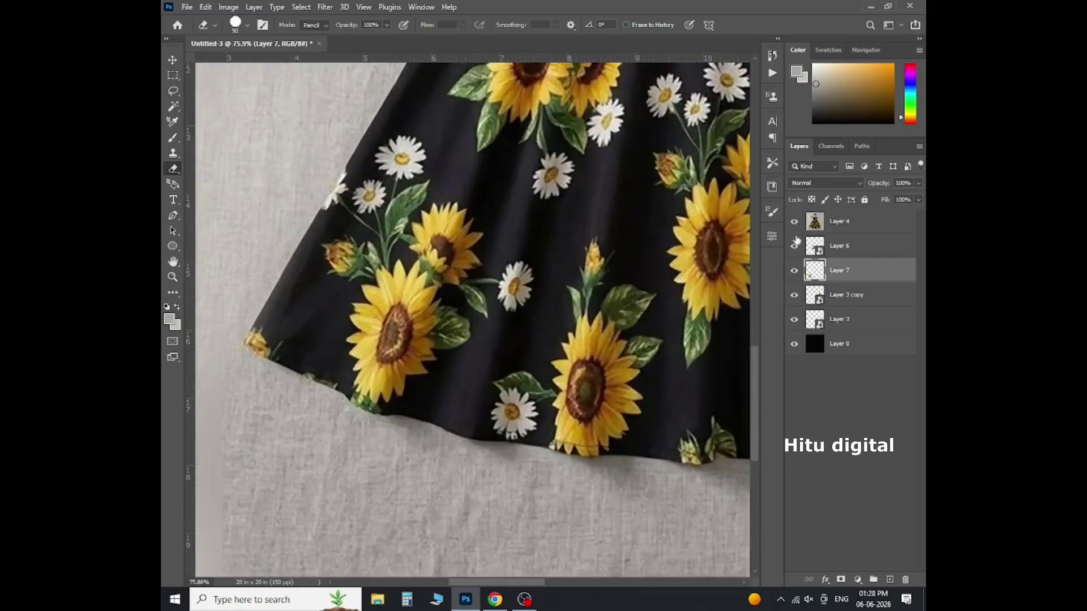
left_click(795, 222)
Erase the daisy and buds hanging below the lower-left sunflower and trim the leftover petals and leaves beside it.
scroll(392, 370, "down", 2)
scroll(367, 463, "up", 3)
mouse_move(389, 487)
left_mouse_down()
mouse_move(406, 500)
mouse_move(497, 379)
mouse_move(452, 307)
mouse_move(433, 349)
mouse_move(383, 375)
mouse_move(416, 494)
mouse_move(455, 379)
mouse_move(515, 355)
left_mouse_up()
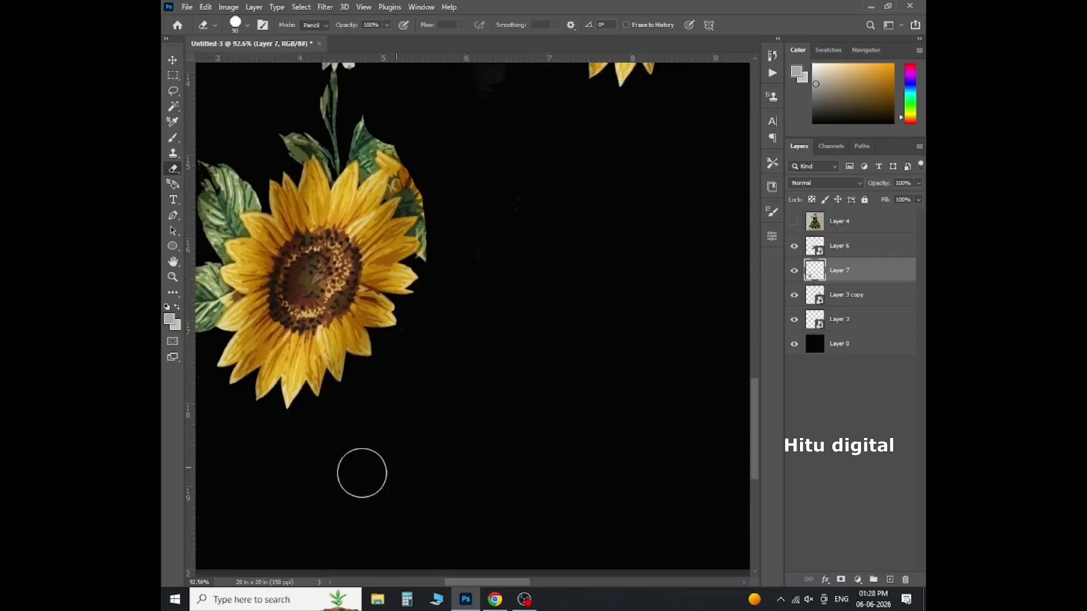
mouse_move(449, 272)
left_mouse_down()
mouse_move(438, 191)
mouse_move(412, 147)
mouse_move(371, 122)
mouse_move(421, 173)
left_mouse_up()
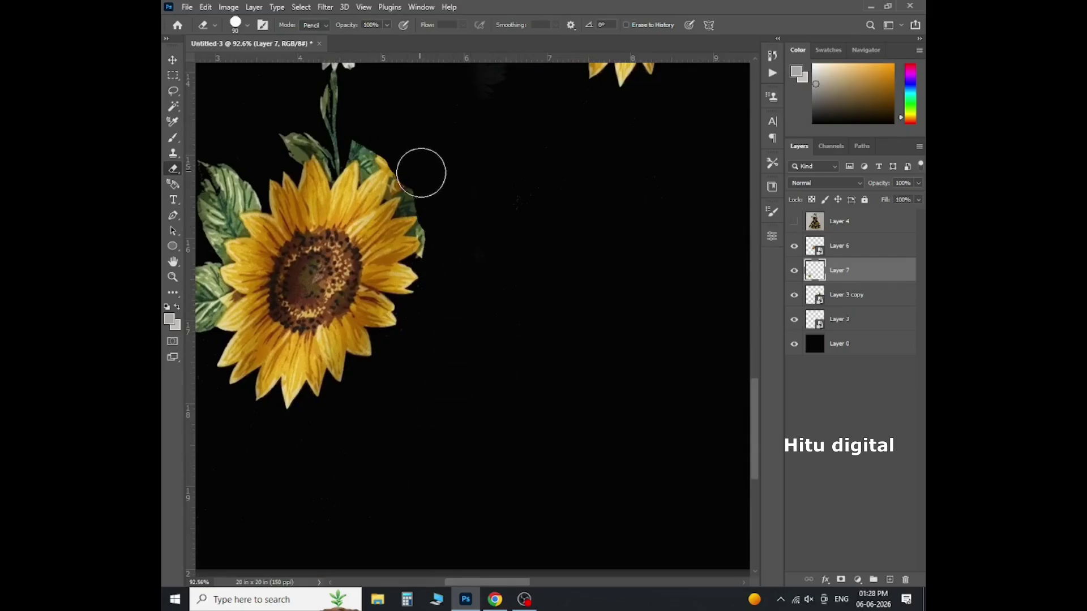
Trace a Pen path along the lower-left sunflower's upper-right petals, convert it to a selection, and delete the remaining leaf and petal scraps.
scroll(474, 284, "down", 3)
scroll(396, 283, "up", 2)
scroll(339, 271, "left", 2)
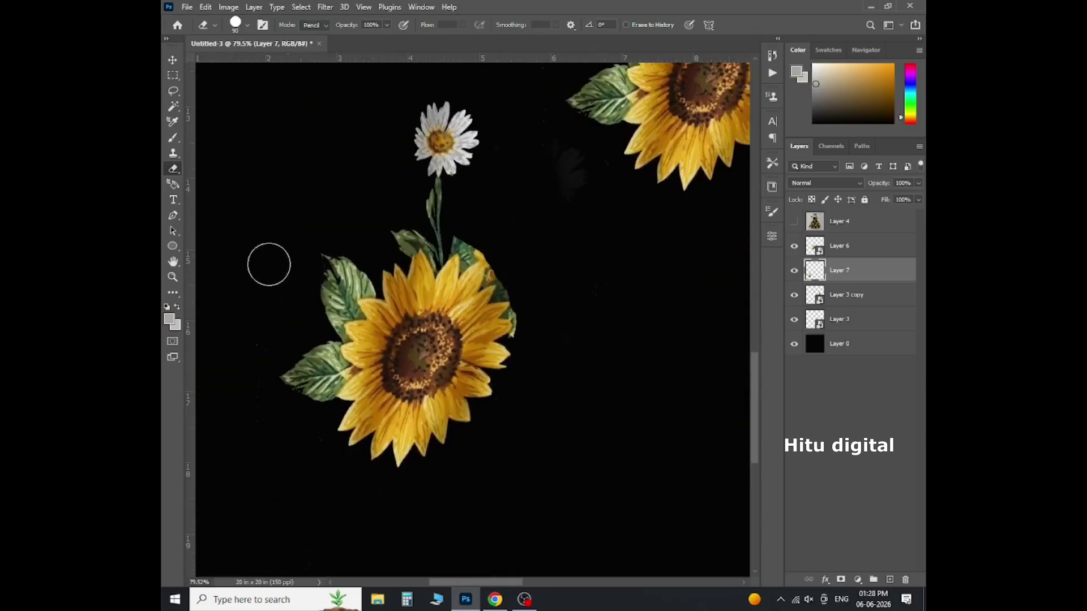
scroll(373, 226, "up", 3)
scroll(498, 315, "down", 1)
scroll(575, 291, "up", 2)
key("l")
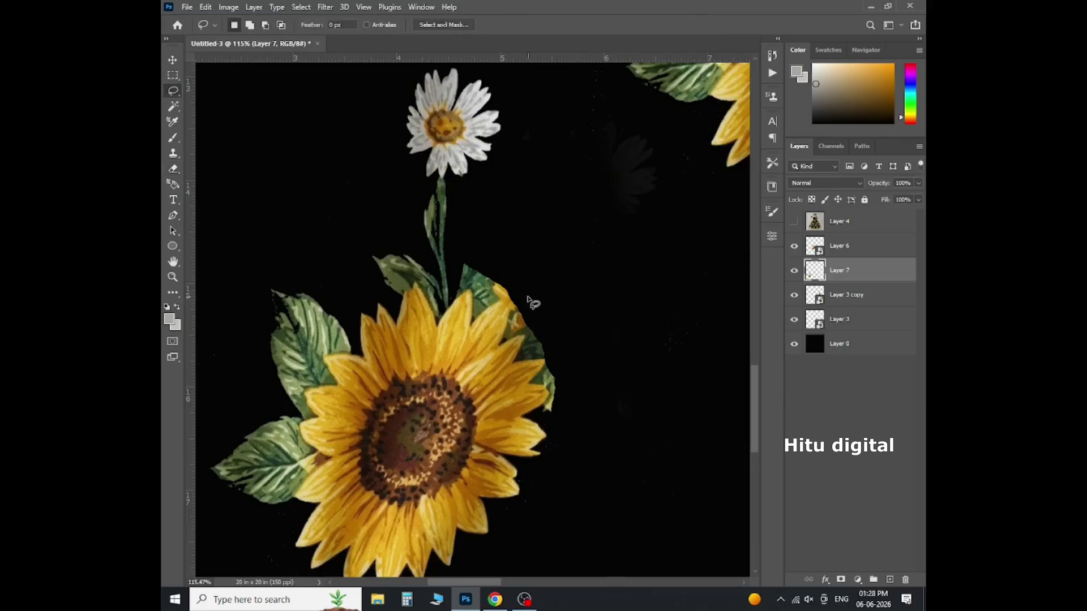
scroll(460, 300, "down", 2)
key("p")
left_click(468, 254)
left_click(455, 279)
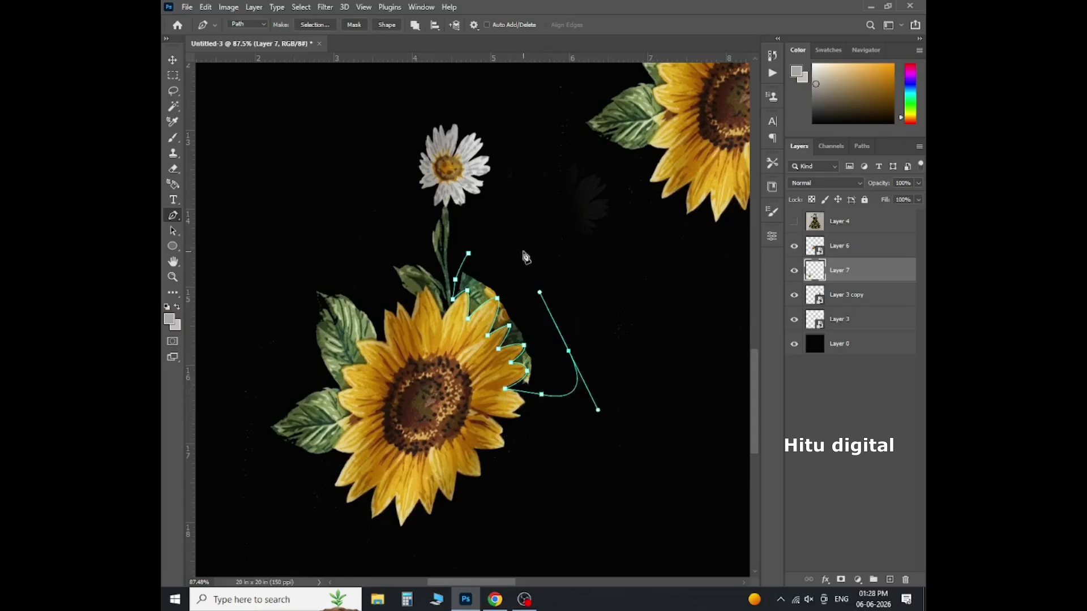
left_click(469, 254)
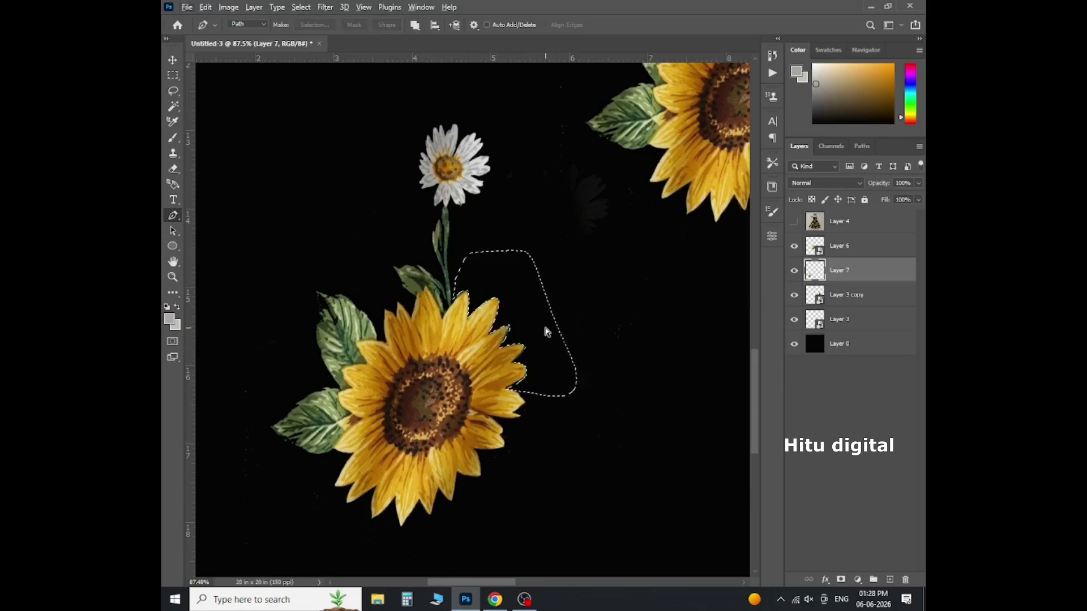
key("ctrl+d")
scroll(546, 328, "down", 5)
scroll(500, 386, "up", 4)
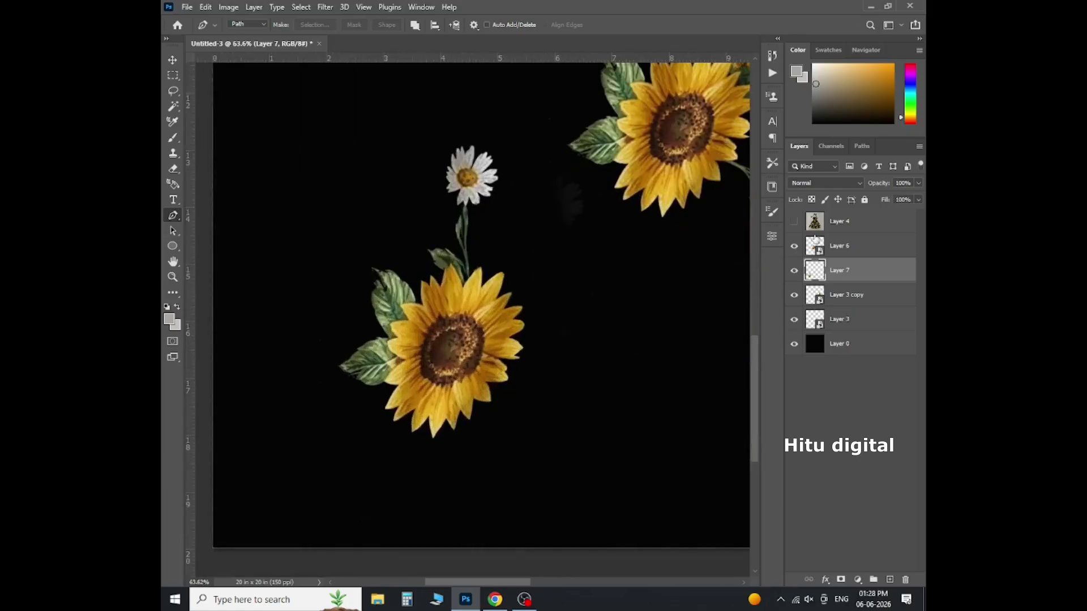
Examine the sunflower clusters along the skirt and hem of the dress reference photo, and hide the photo again.
left_click(795, 221)
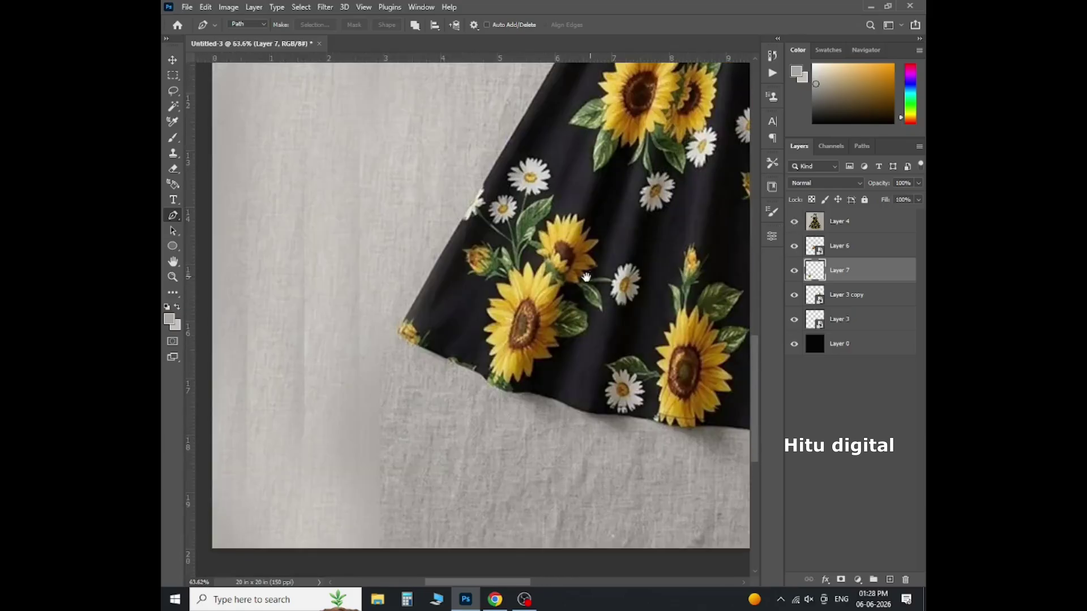
left_click_drag(586, 277, 366, 297)
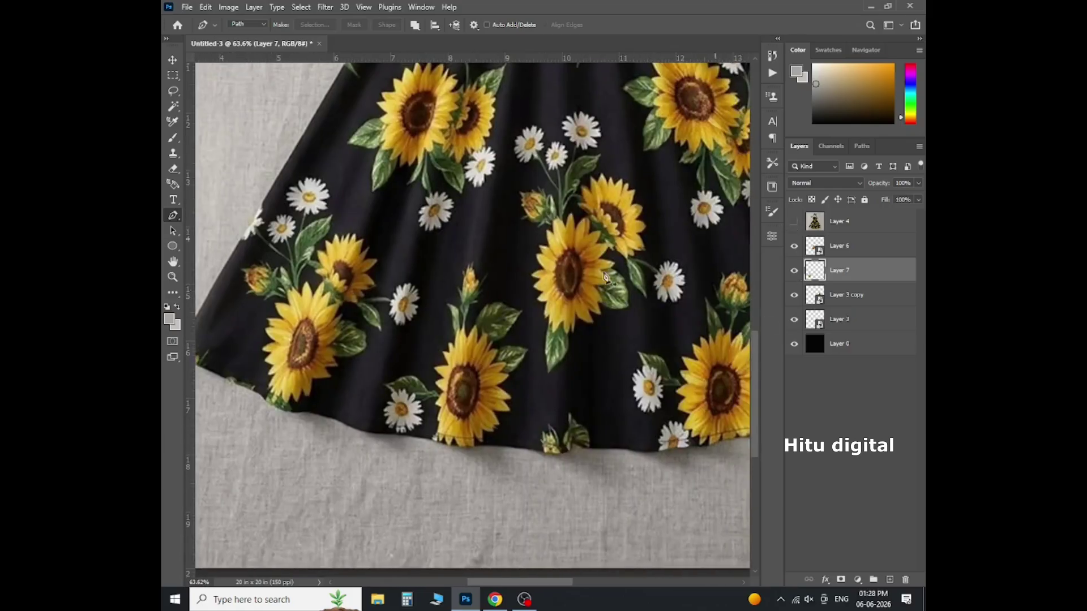
scroll(448, 322, "down", 4)
scroll(351, 327, "up", 4)
scroll(462, 330, "down", 3)
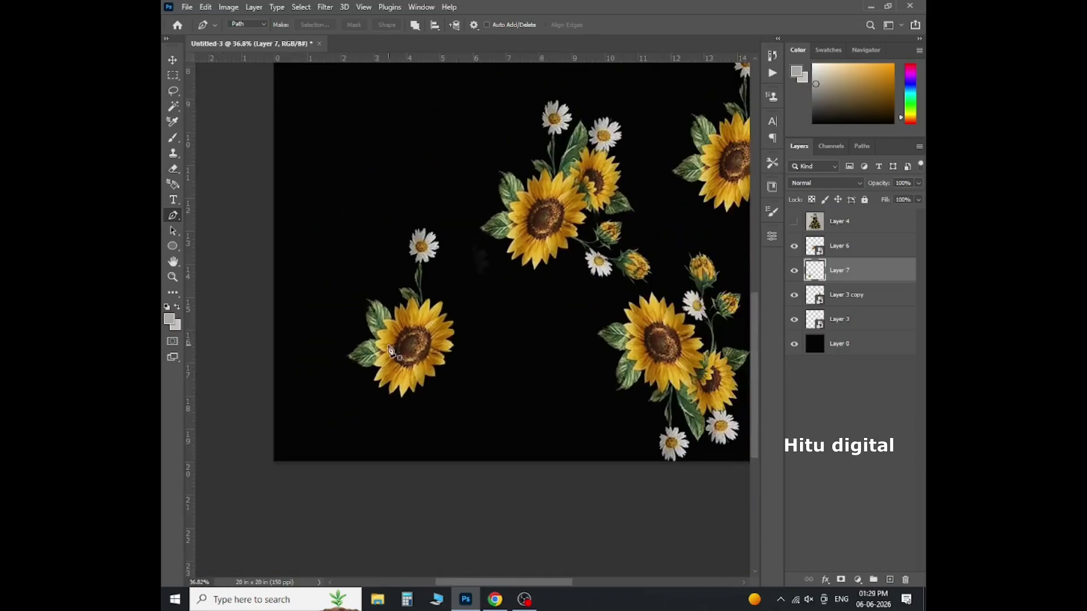
scroll(391, 351, "up", 2)
Try rotating the lower-left sunflower counter-clockwise so its daisy points down-left, compare it with the dress photo, and undo the rotation.
key("ctrl+t")
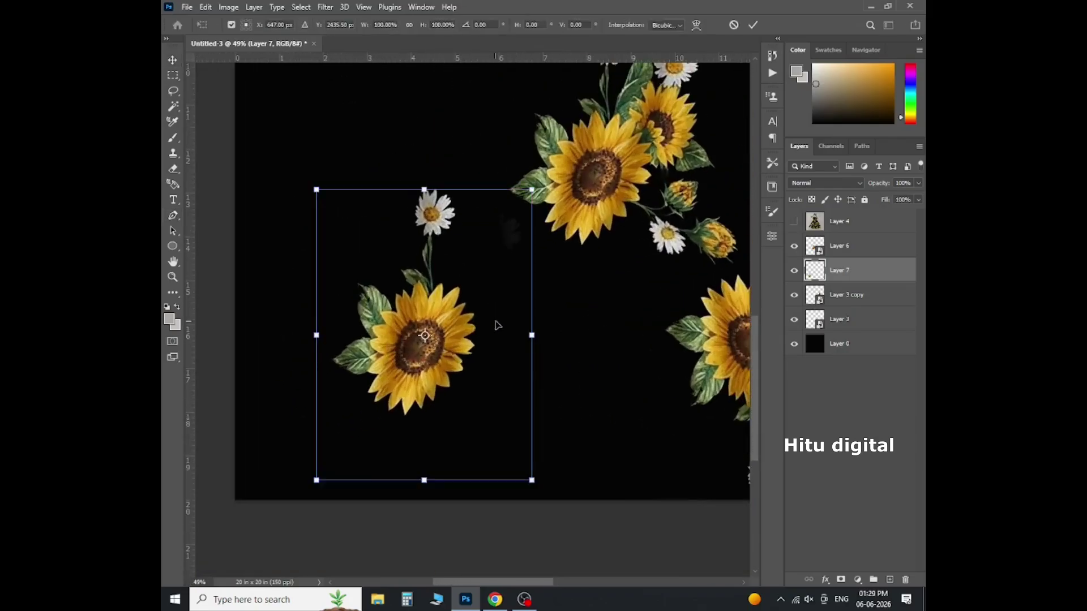
left_click_drag(534, 482, 478, 139)
key("Return")
scroll(645, 271, "down", 2)
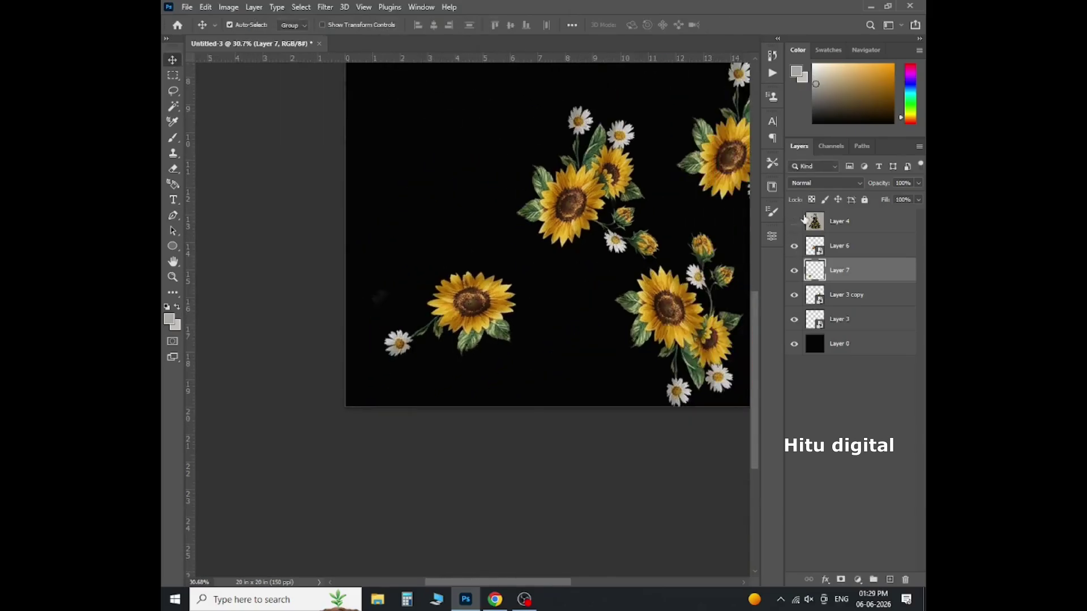
left_click(793, 221)
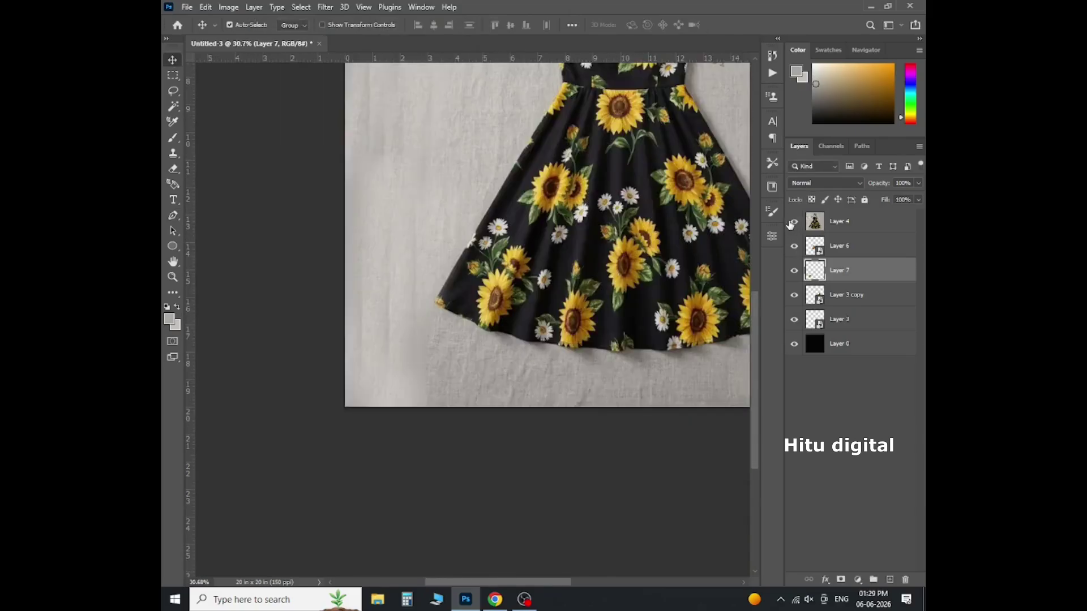
left_click(793, 222)
scroll(499, 272, "up", 2)
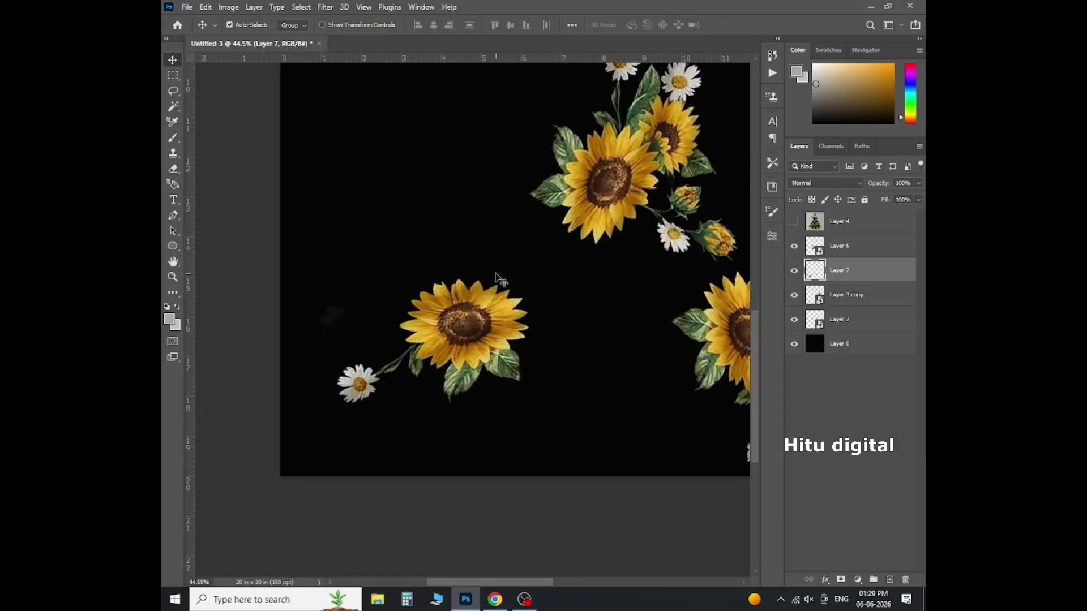
key("ctrl+z")
key("ctrl+z")
key("ctrl+z")
Flip the lower-left sunflower with its daisy and leaves horizontally.
scroll(488, 313, "up", 2)
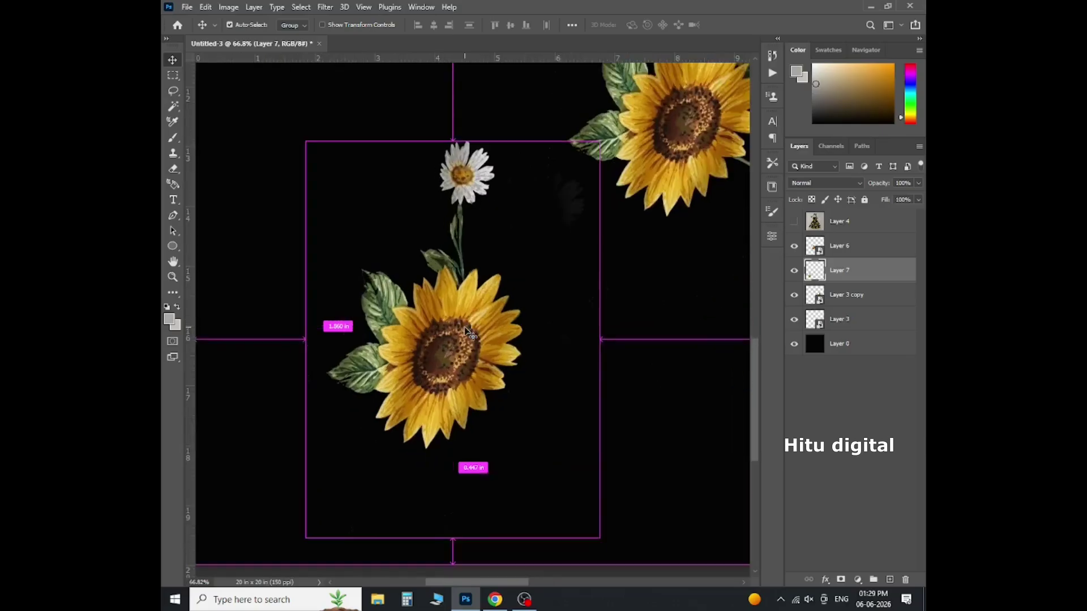
key("ctrl+t")
right_click(615, 296)
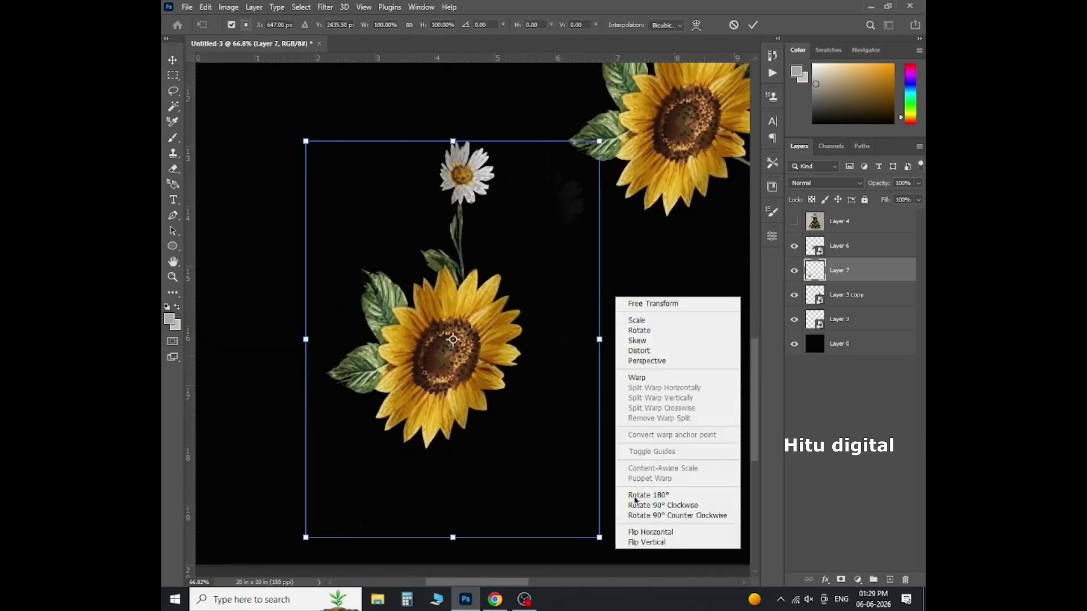
left_click(645, 533)
key("Return")
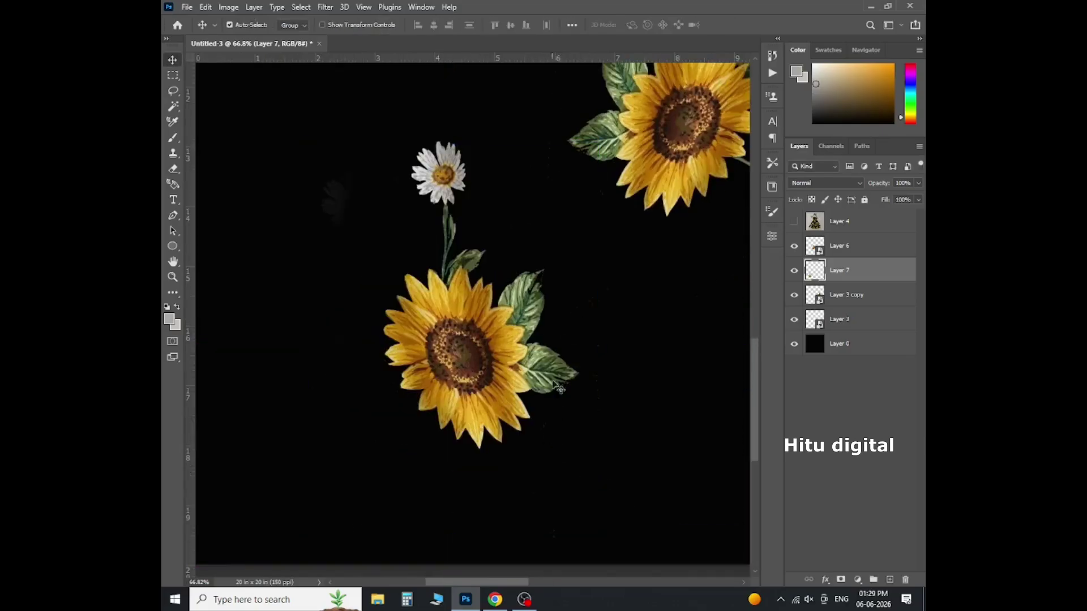
scroll(553, 408, "down", 3)
scroll(566, 384, "up", 2)
scroll(580, 387, "up", 2)
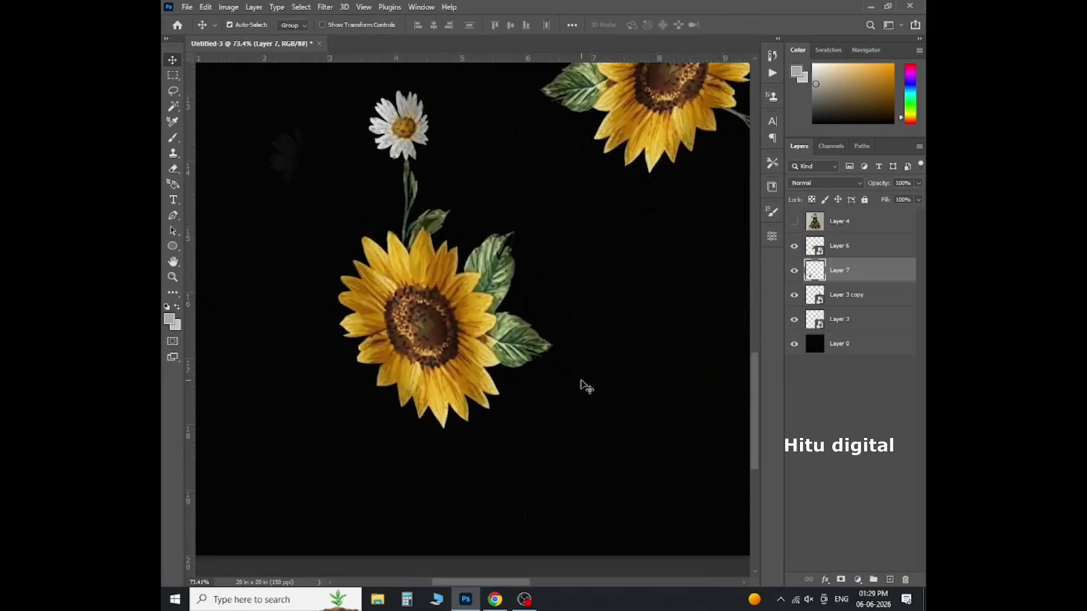
scroll(597, 394, "down", 2)
left_click_drag(527, 357, 520, 350)
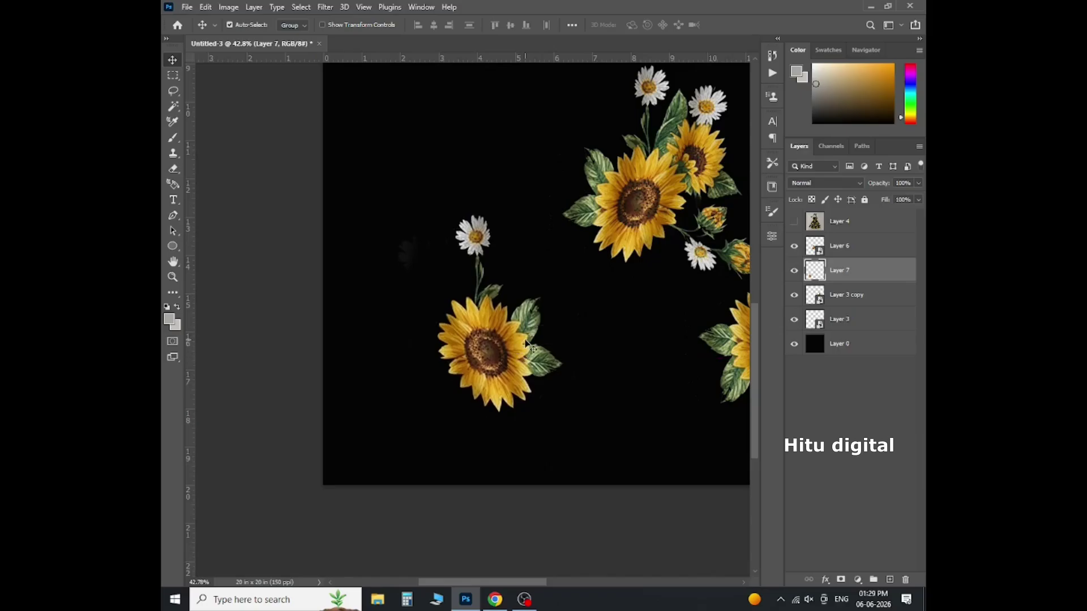
Copy the daisy and stem above the lower-left sunflower to a new layer, and rotate the copy into place at the flower's left side.
key("l")
mouse_move(463, 280)
left_mouse_down()
mouse_move(472, 194)
mouse_move(536, 244)
mouse_move(512, 294)
left_mouse_up()
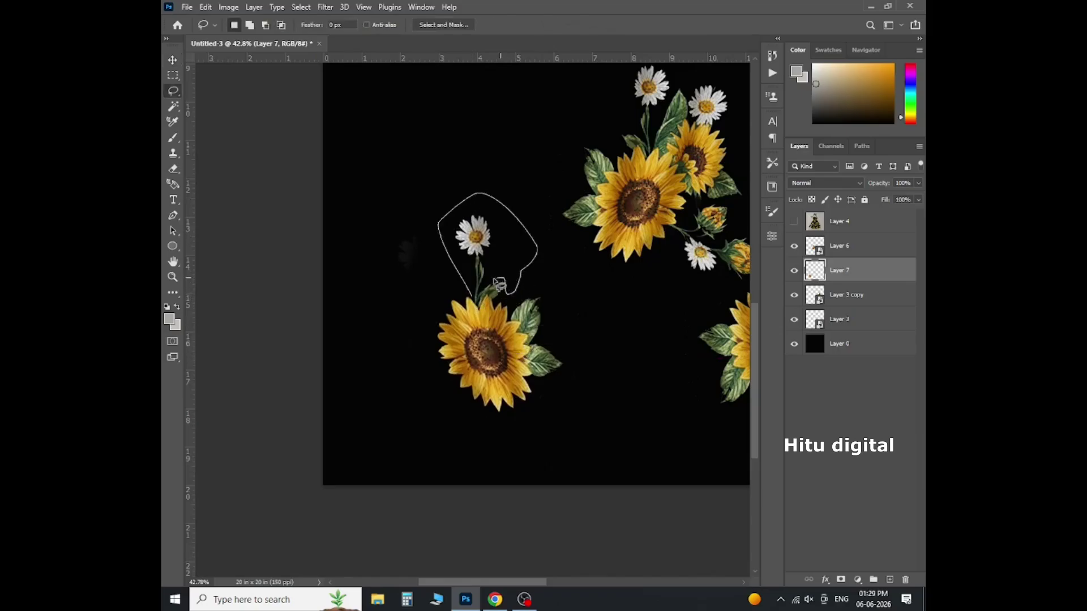
key("ctrl+j")
key("ctrl+t")
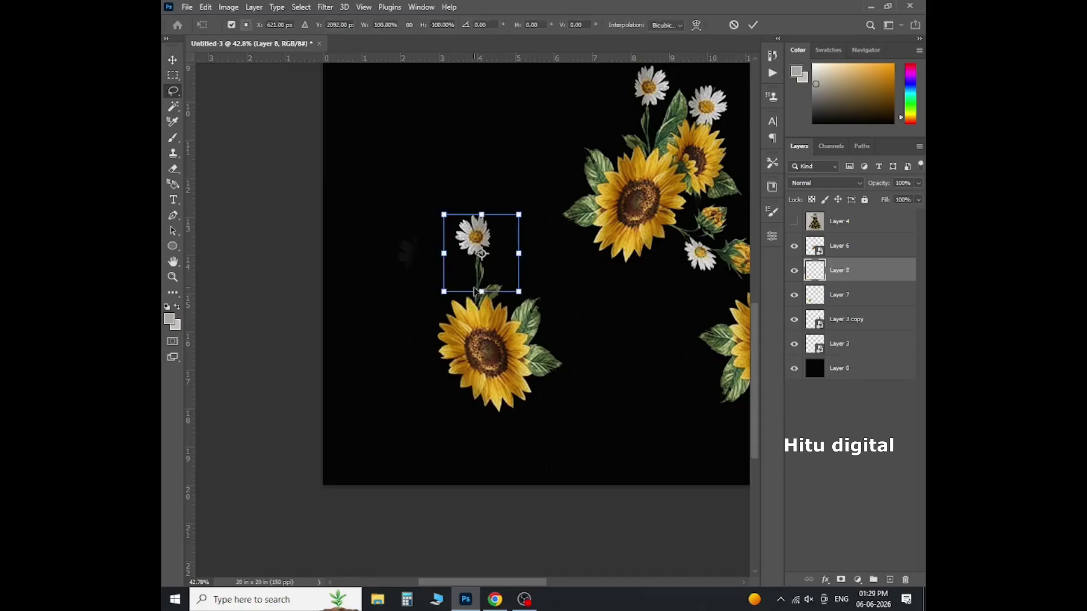
mouse_move(488, 273)
left_mouse_down()
mouse_move(421, 374)
mouse_move(447, 385)
mouse_move(455, 352)
mouse_move(438, 388)
left_mouse_up()
key("Return")
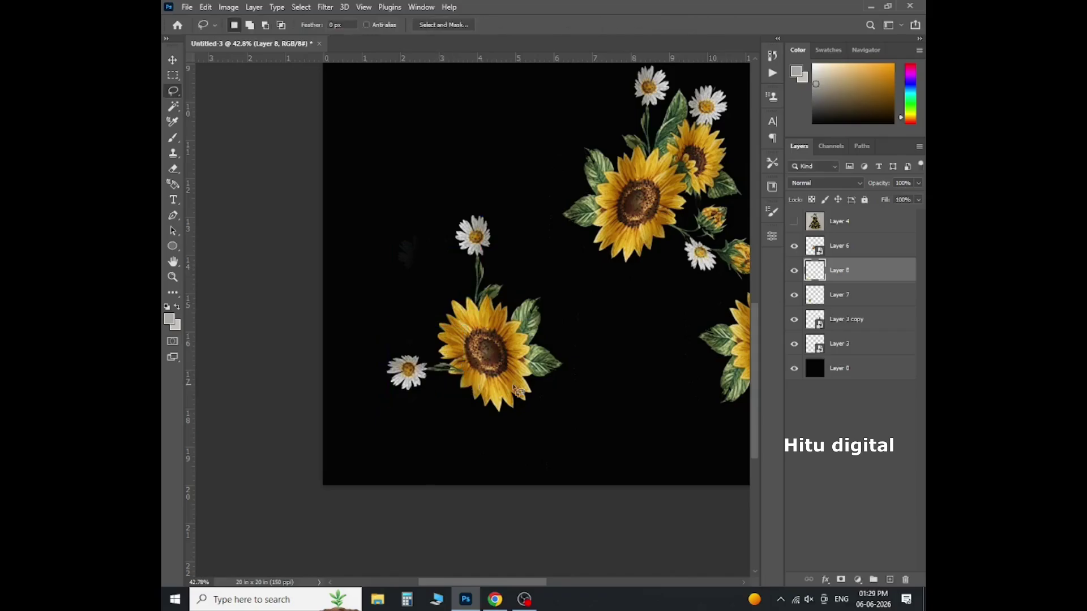
Place the copied daisy's layer beneath the sunflower layer and merge the two layers.
left_click_drag(846, 272, 846, 307)
left_click(846, 281, "shift")
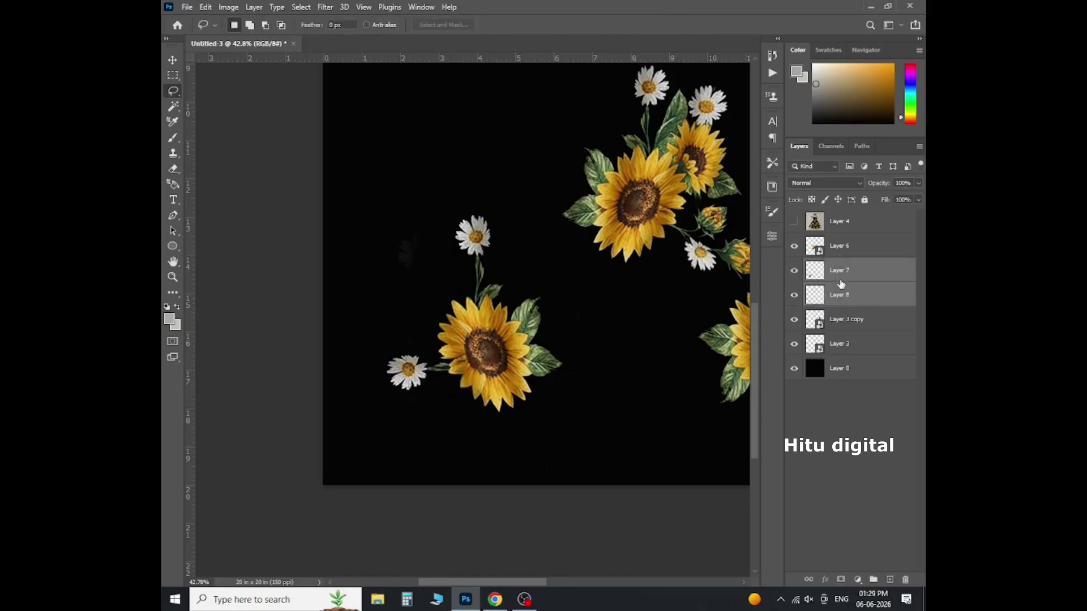
key("ctrl+e")
Delete the original daisy and stem above the lower-left sunflower, and set the eraser to Brush mode.
scroll(453, 258, "up", 1)
mouse_move(506, 177)
left_mouse_down()
mouse_move(444, 238)
mouse_move(471, 292)
mouse_move(498, 294)
mouse_move(532, 215)
left_mouse_up()
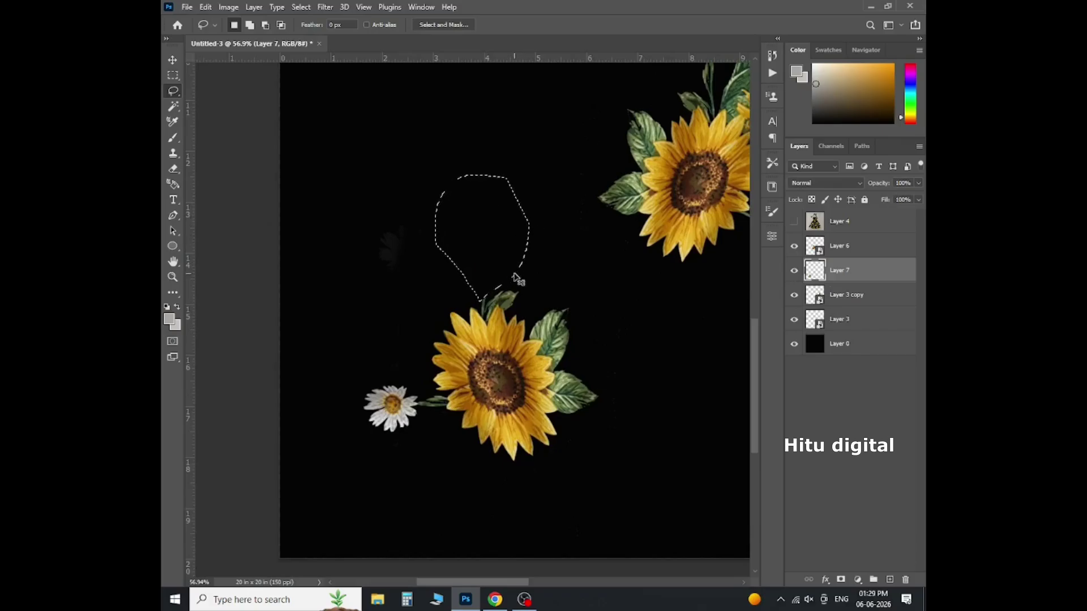
key("ctrl+d")
key("e")
scroll(480, 296, "up", 1)
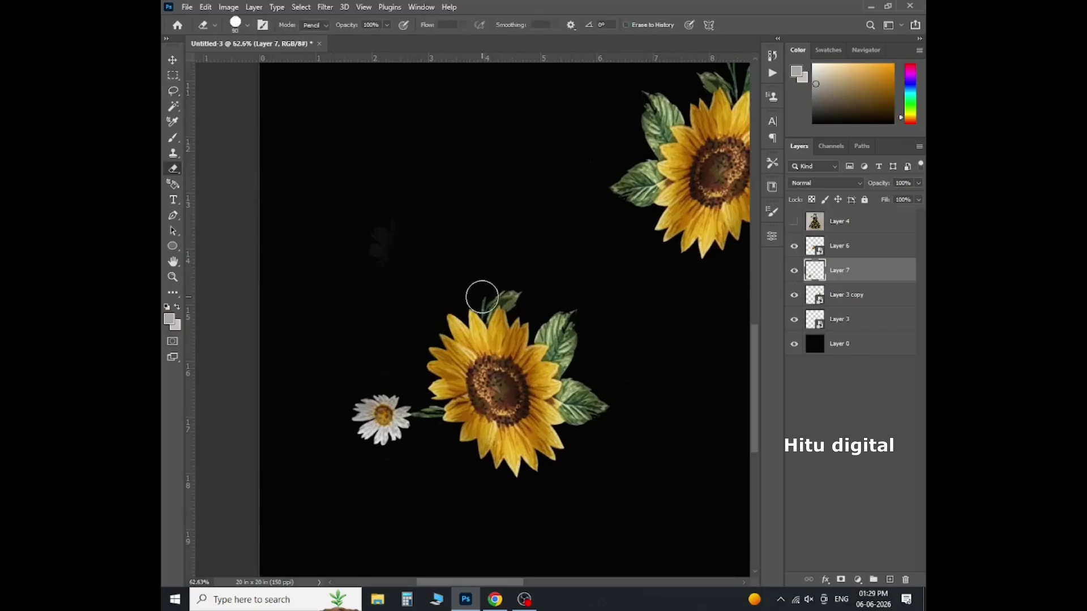
scroll(482, 297, "up", 2)
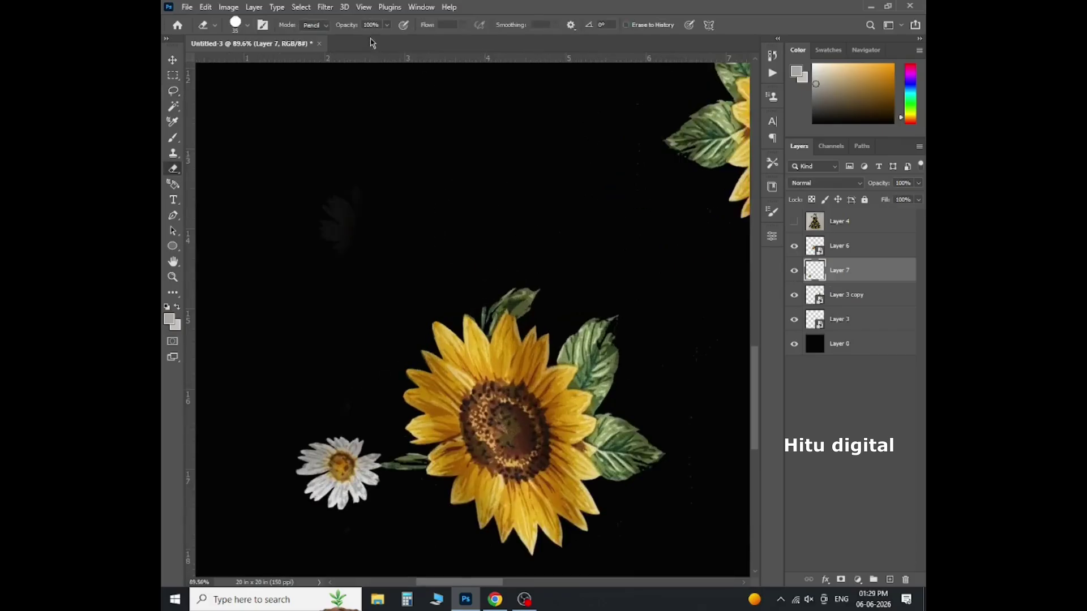
left_click(321, 30)
left_click(312, 33)
Compare the current flower layout with the dress reference photo, hide the photo, and check the whole canvas.
scroll(469, 251, "down", 4)
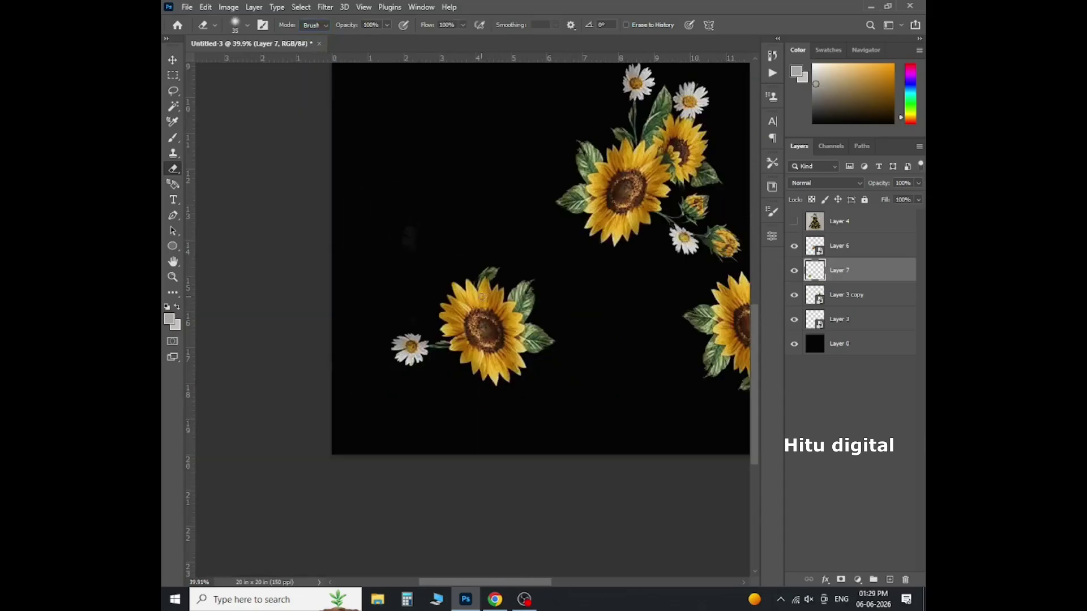
left_click(793, 221)
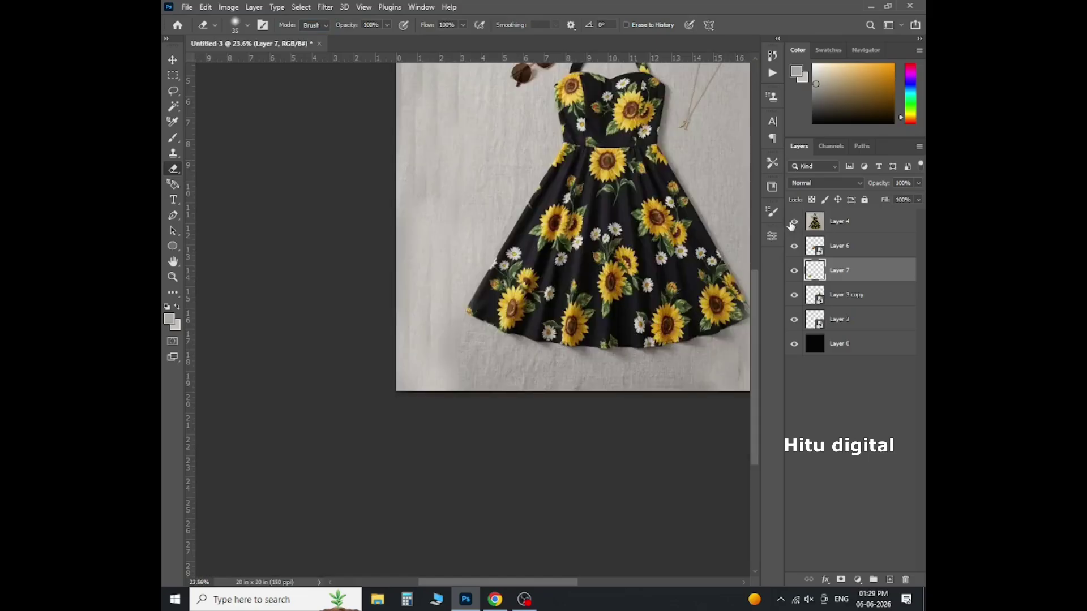
left_click(794, 225)
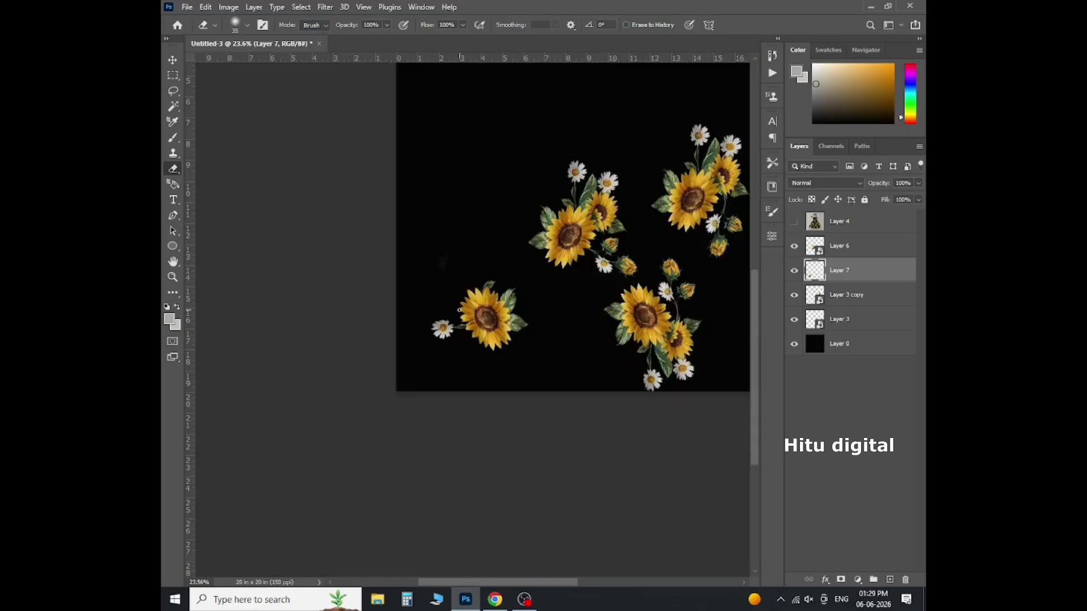
scroll(459, 309, "down", 1)
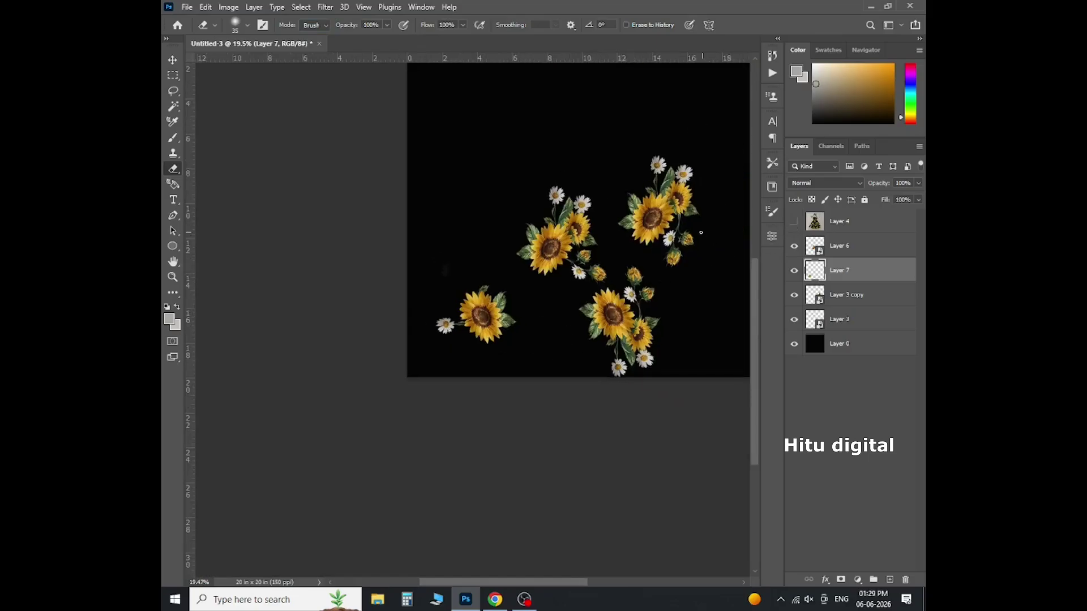
scroll(701, 233, "up", 3)
scroll(620, 270, "down", 4)
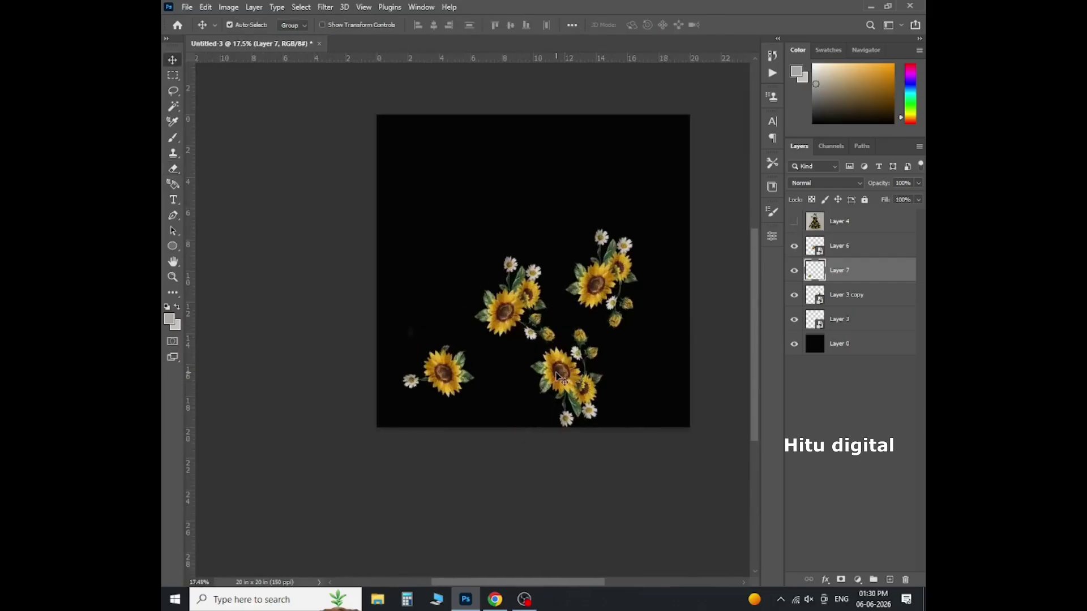
Duplicate the bottom two-sunflower cluster, rotate the copy about 48° counter-clockwise, and place it across the canvas's left edge.
left_click(561, 376, "ctrl")
key("ctrl+alt+t")
left_click_drag(587, 374, 452, 253)
left_click_drag(481, 204, 425, 182)
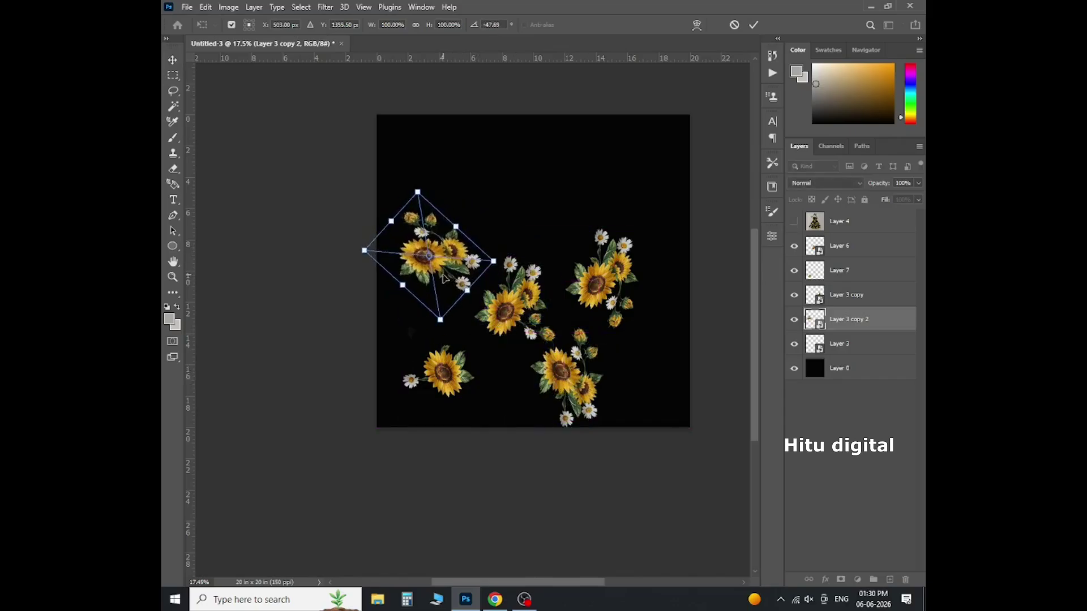
left_click_drag(445, 279, 403, 281)
key("Return")
scroll(428, 272, "down", 1)
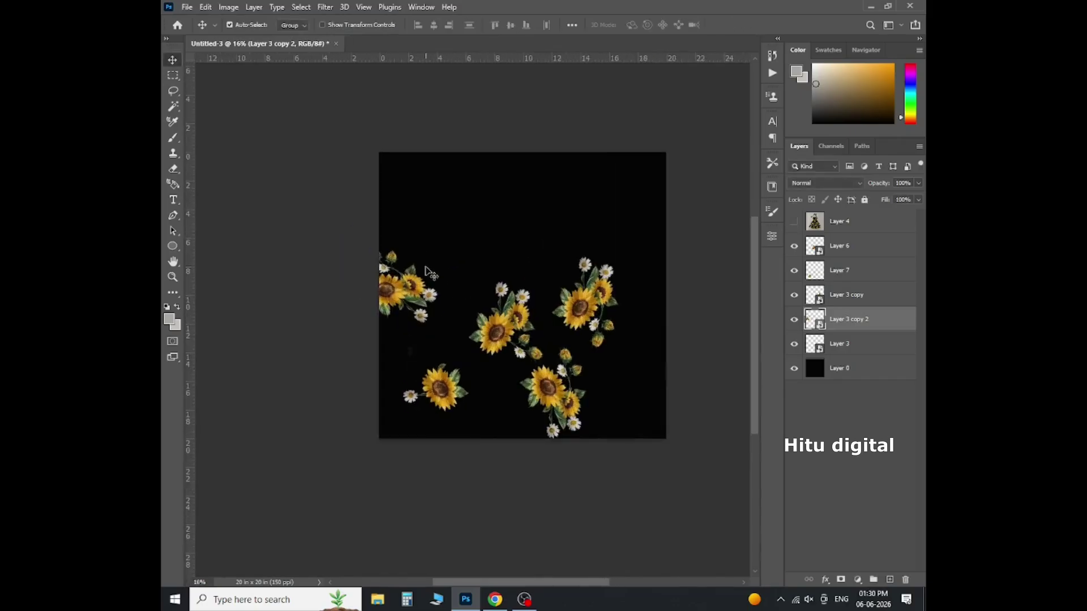
Try shifting the copied cluster toward the canvas's upper part with a Wrap Around Offset filter, and delete the copy.
left_click(323, 7)
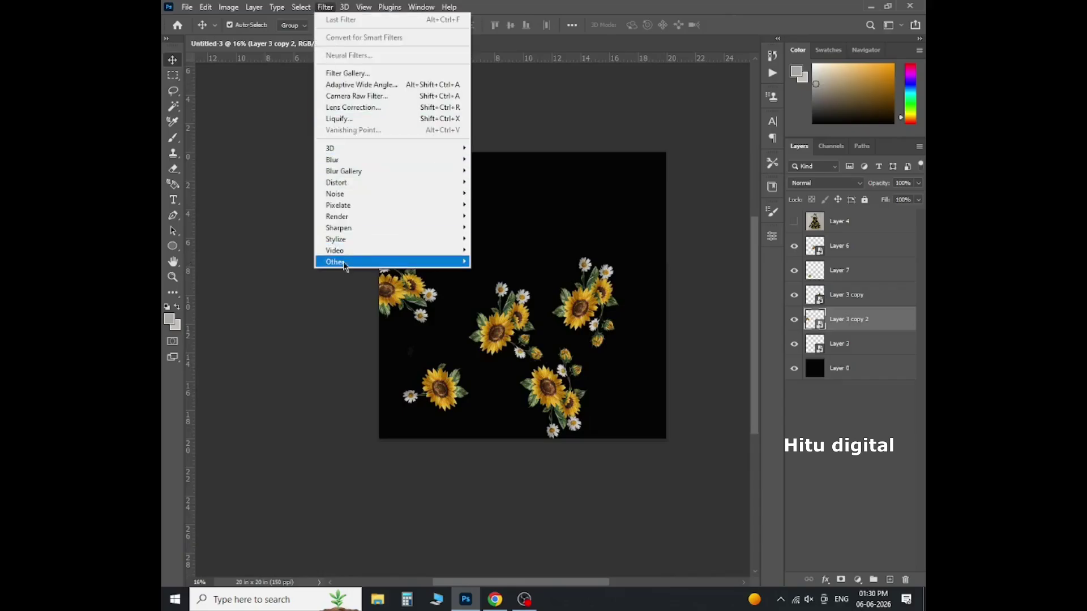
mouse_move(345, 264)
left_click(491, 319)
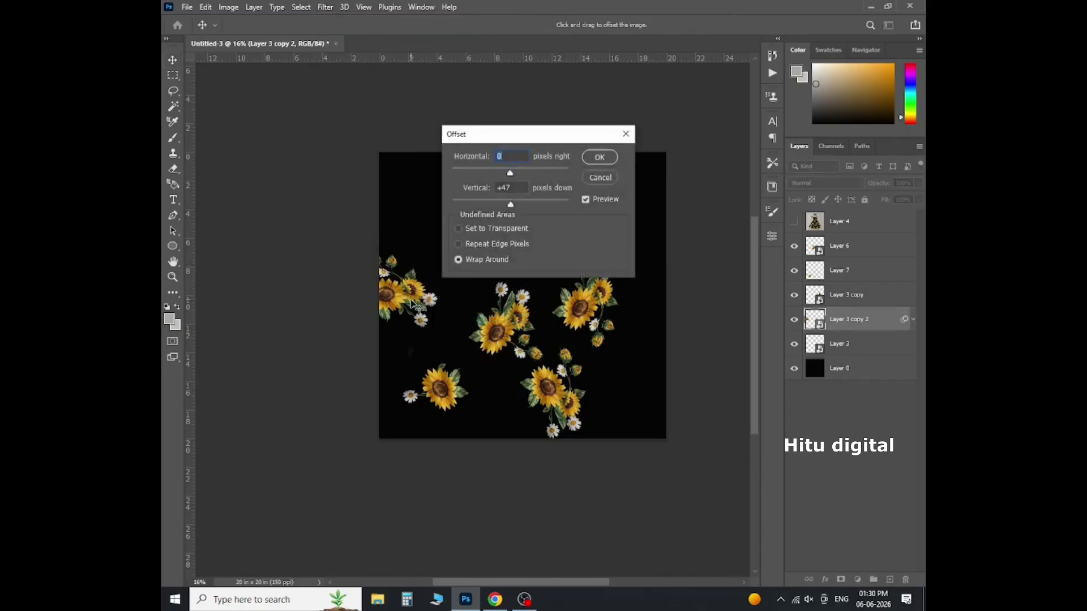
left_click_drag(516, 138, 243, 327)
left_click_drag(369, 200, 490, 223)
key("Return")
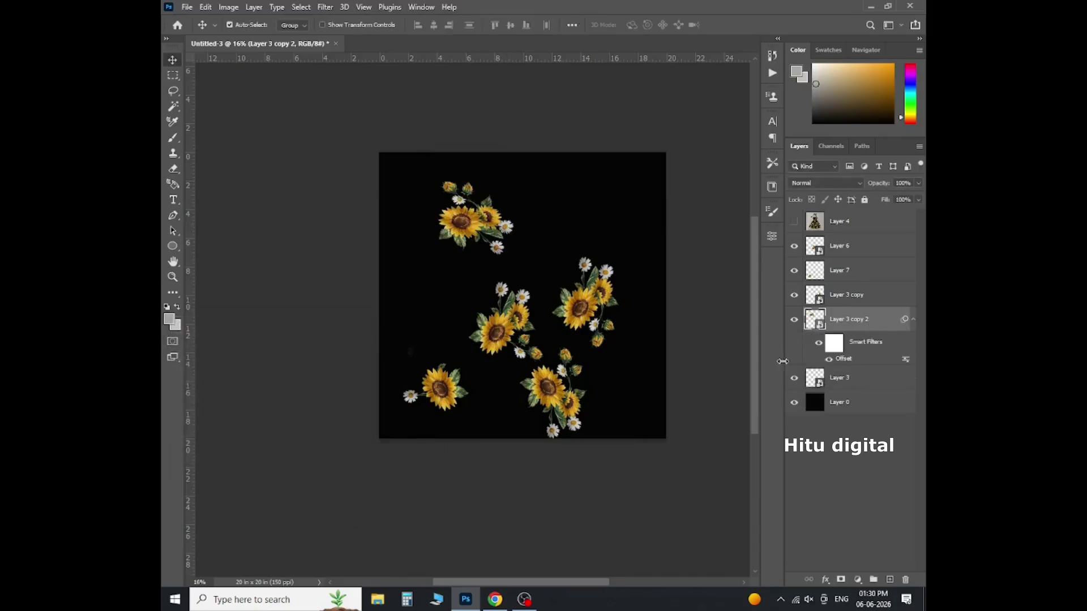
key("Delete")
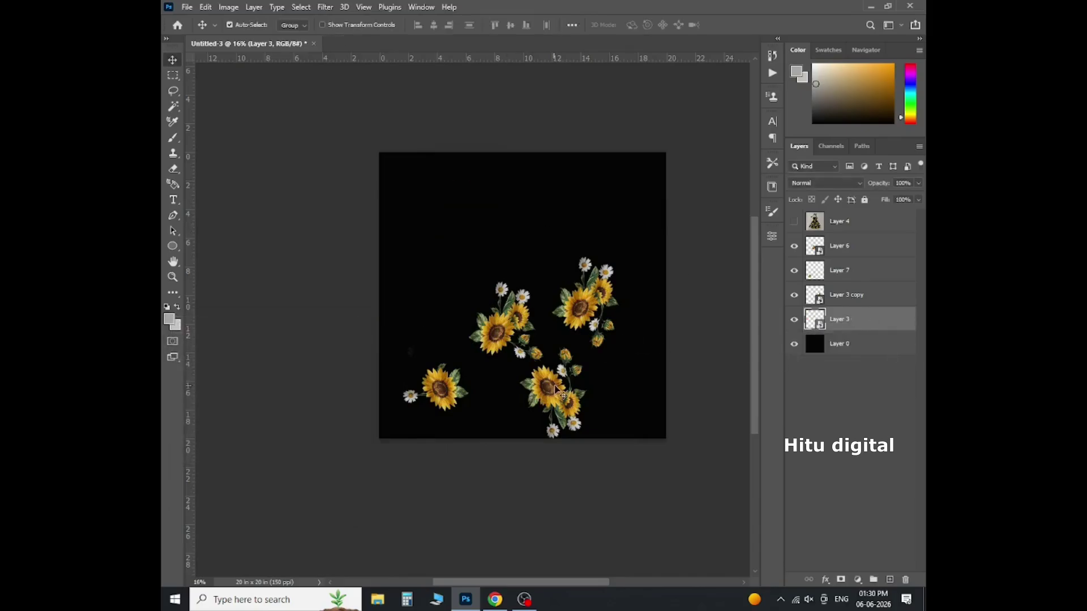
Duplicate the bottom two-sunflower cluster again and place the copy near the canvas's top centre, checking the layout against the dress photo.
key("ctrl+j")
key("ctrl+t")
left_click_drag(569, 400, 491, 247)
key("Return")
left_click(794, 222)
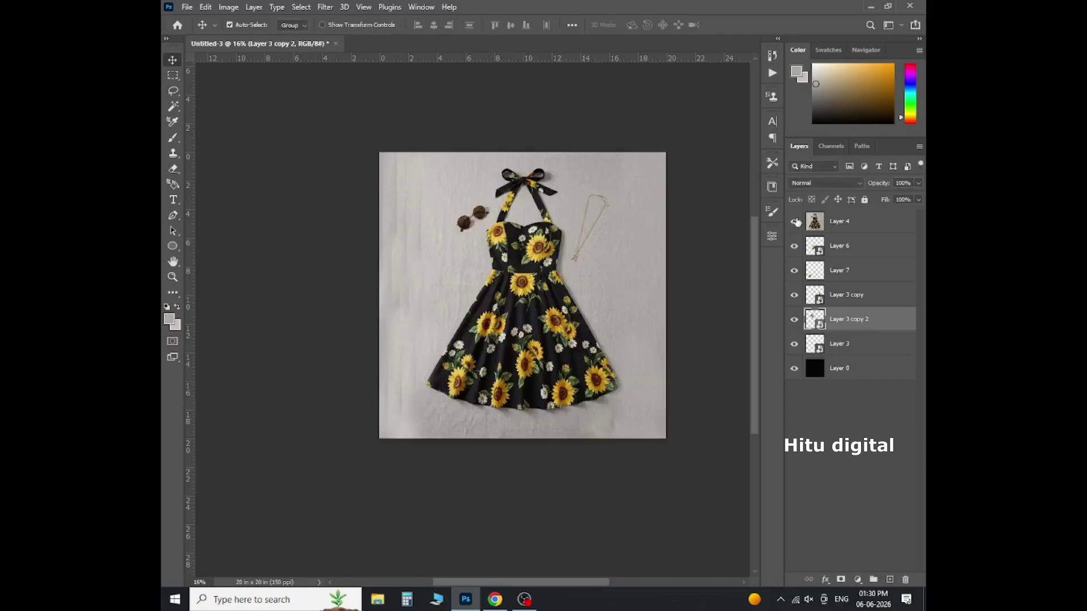
left_click(794, 221)
scroll(495, 217, "up", 1)
left_click_drag(460, 227, 517, 206)
scroll(521, 216, "down", 3)
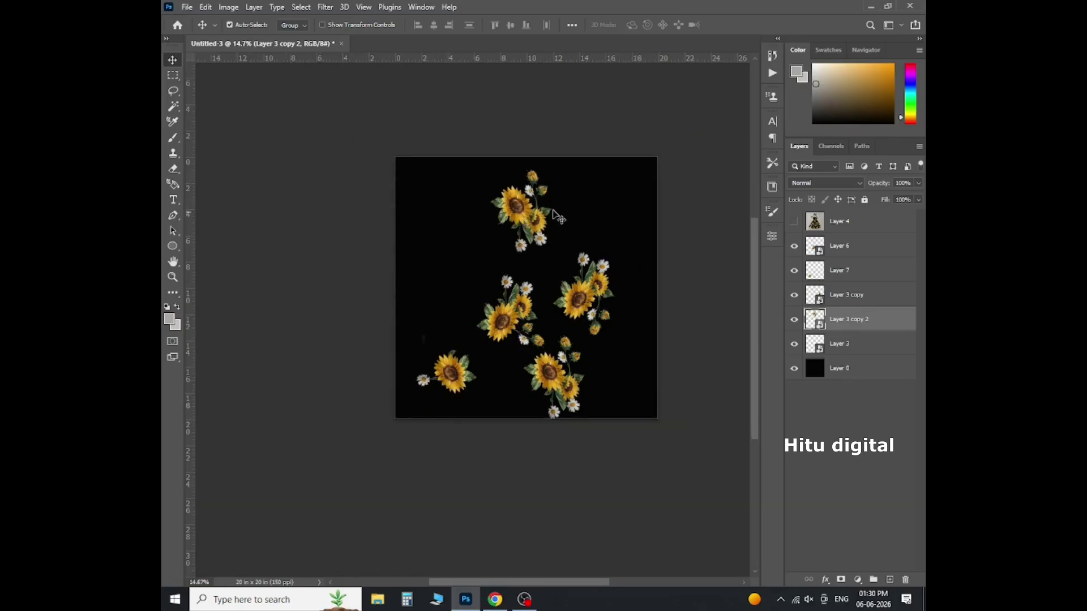
Rotate the top-centre cluster 43° counter-clockwise.
scroll(560, 217, "up", 5)
scroll(571, 215, "up", 1)
key("ctrl+t")
left_click_drag(600, 281, 594, 221)
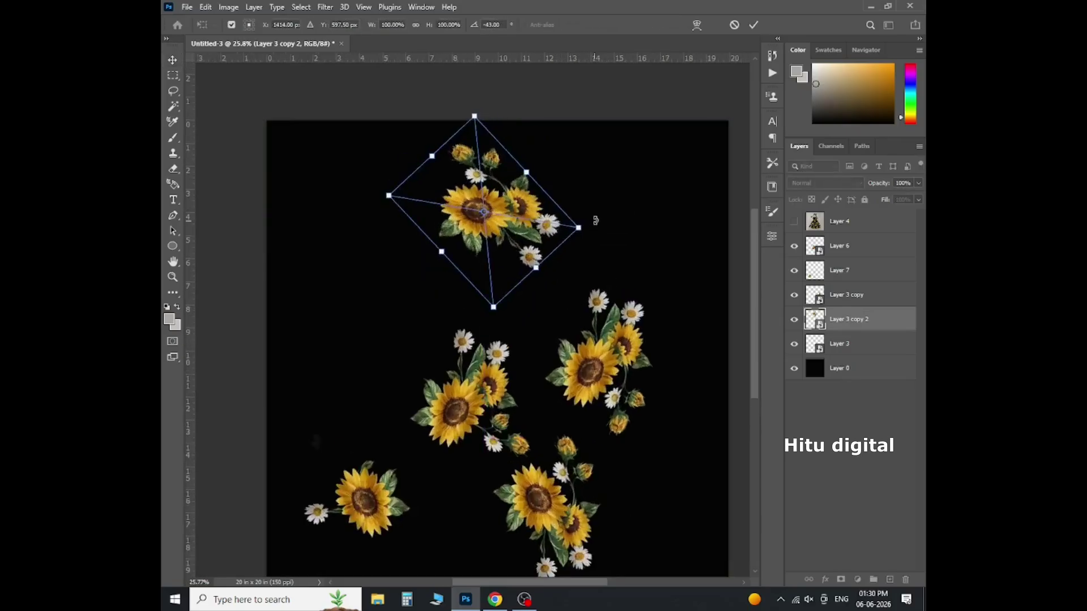
key("Return")
Duplicate the top-centre sunflower cluster, flip the copy horizontally, and place it in the upper-left area of the canvas.
scroll(589, 228, "down", 2)
scroll(566, 232, "up", 1)
left_click_drag(532, 240, 433, 305)
key("ctrl+t")
right_click(497, 254)
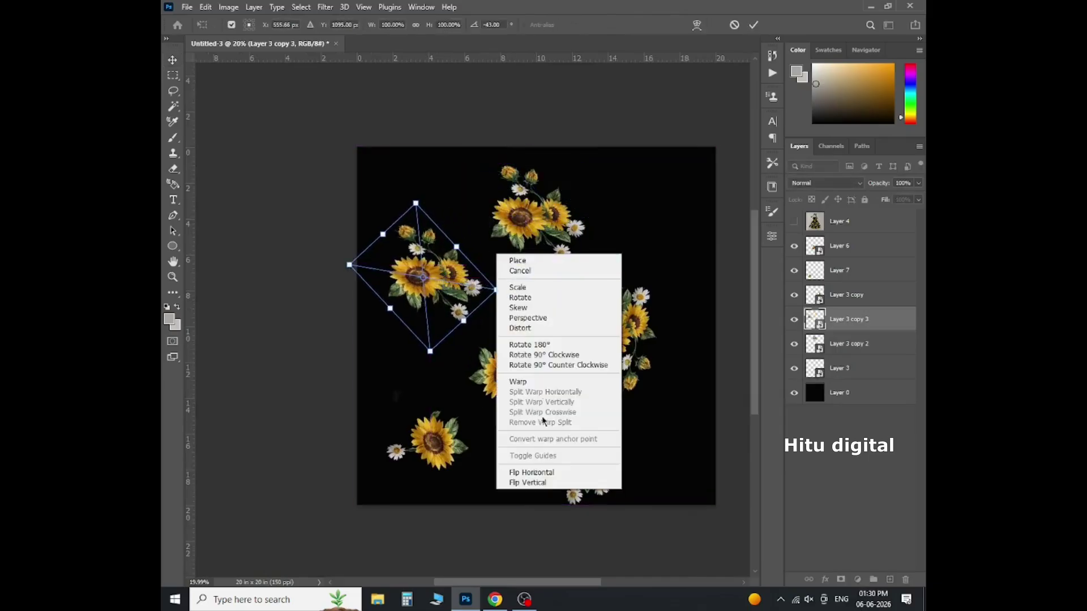
left_click(545, 473)
scroll(438, 300, "up", 4)
left_click_drag(415, 267, 444, 288)
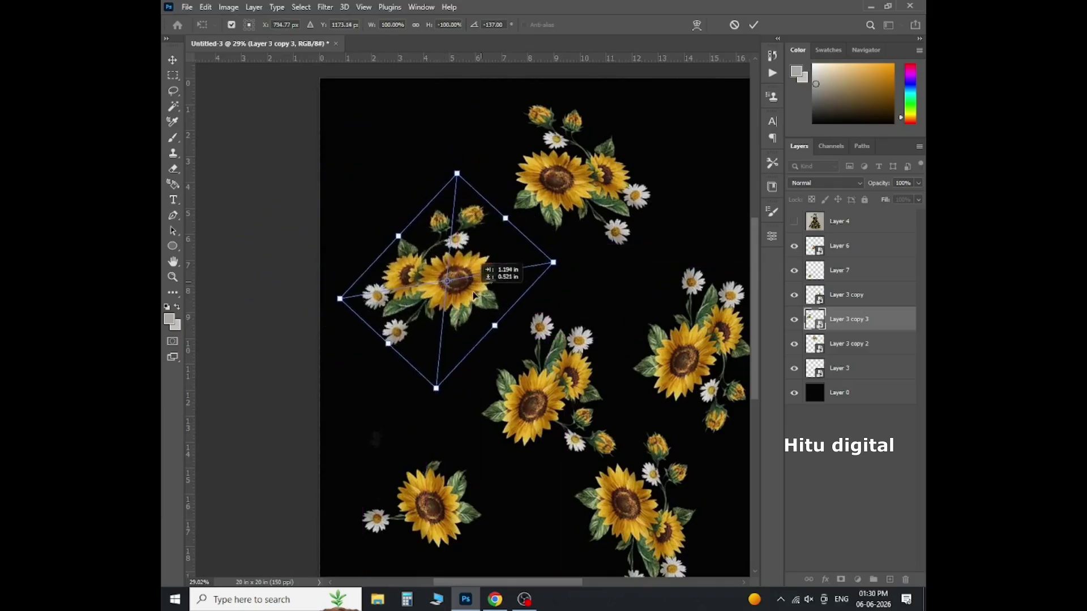
key("Return")
Merge the flipped cluster copy with a new blank layer and move it slightly lower.
left_click(889, 580)
left_click(841, 344, "ctrl")
key("ctrl+e")
scroll(483, 371, "down", 5)
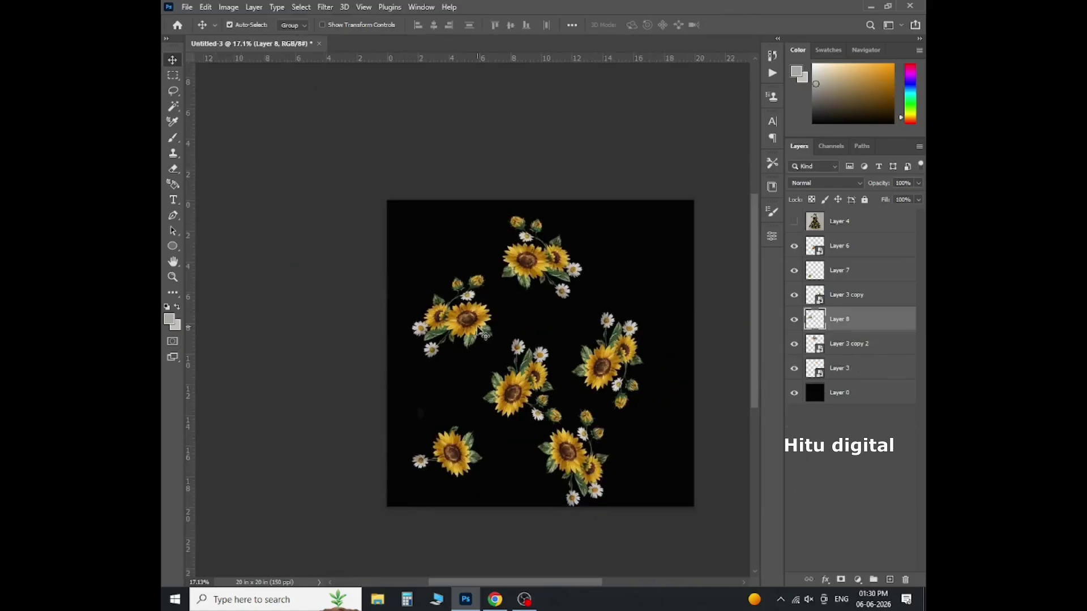
key("ctrl+t")
scroll(481, 339, "up", 3)
left_click_drag(478, 343, 475, 372)
key("Return")
scroll(475, 372, "down", 3)
scroll(429, 68, "up", 2)
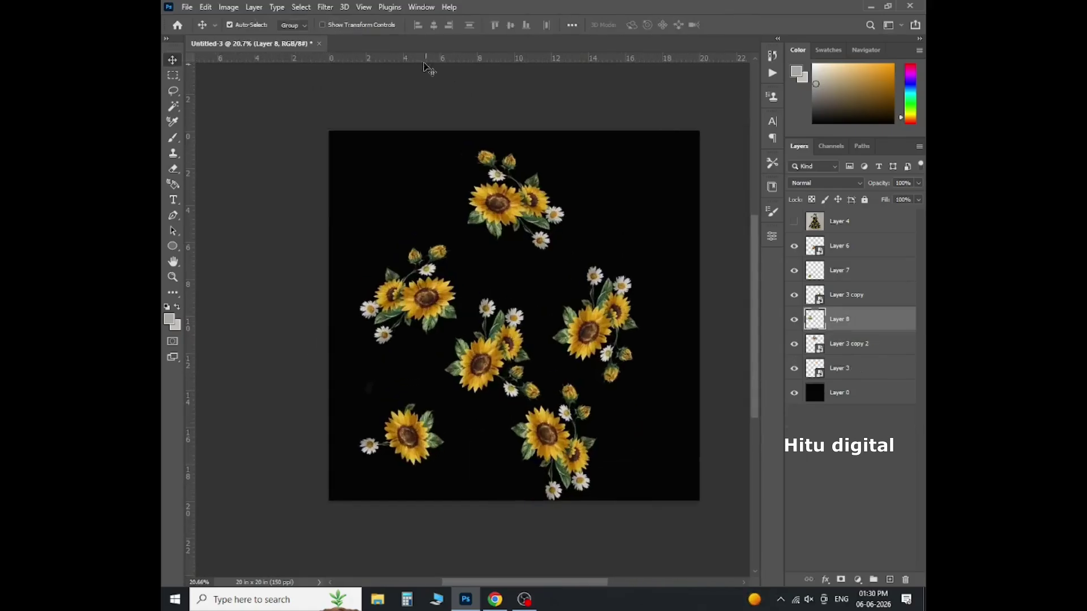
Offset the flipped cluster with Wrap Around so it splits across the canvas's left and right edges in the upper half.
left_click(323, 7)
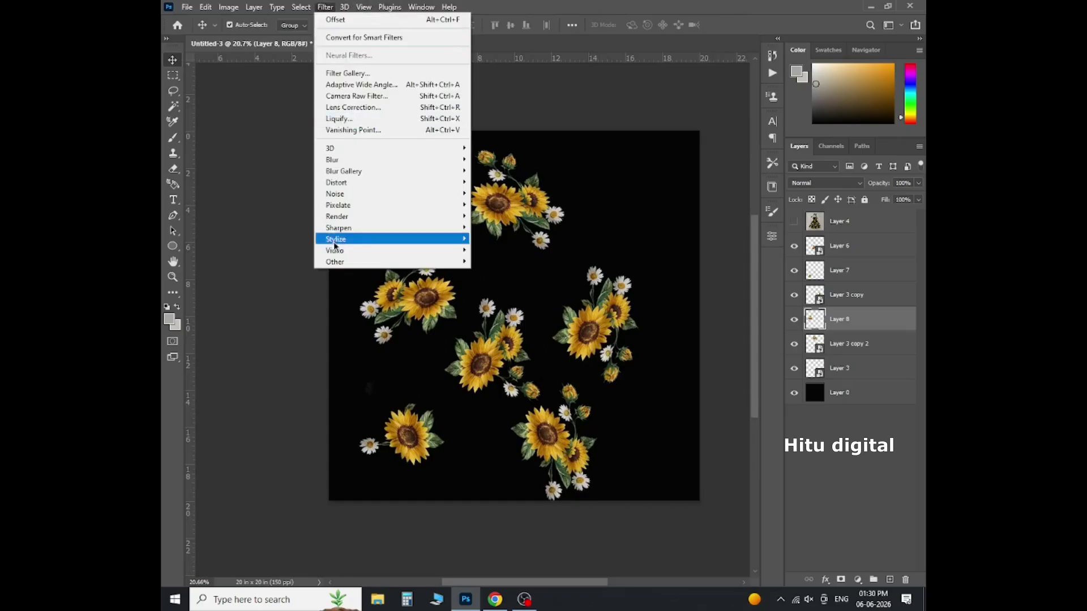
mouse_move(430, 262)
left_click(490, 318)
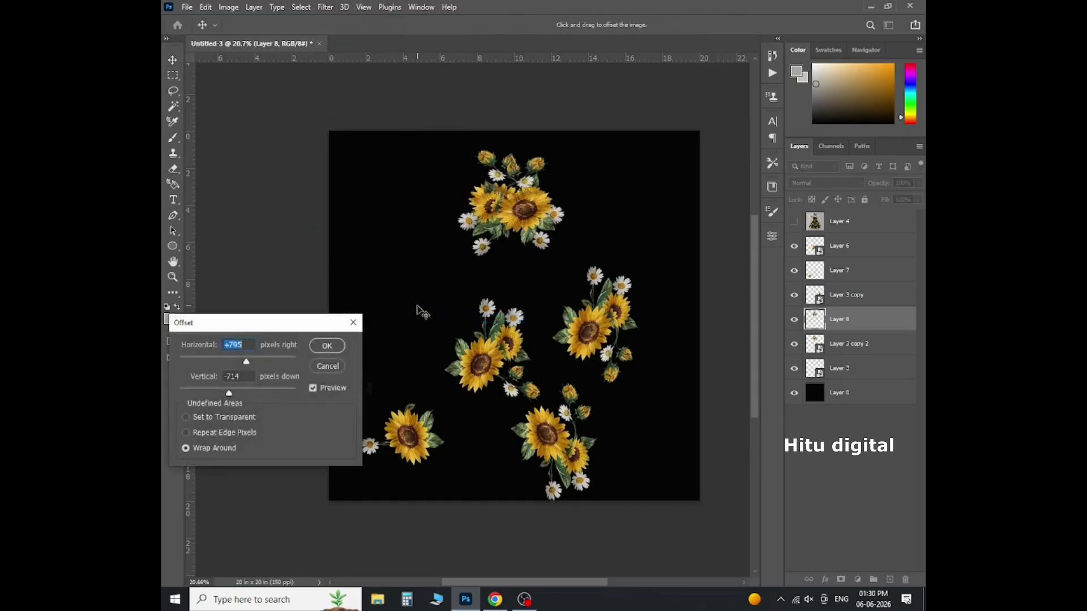
left_click_drag(430, 244, 376, 314)
left_click_drag(339, 248, 347, 271)
left_click(327, 346)
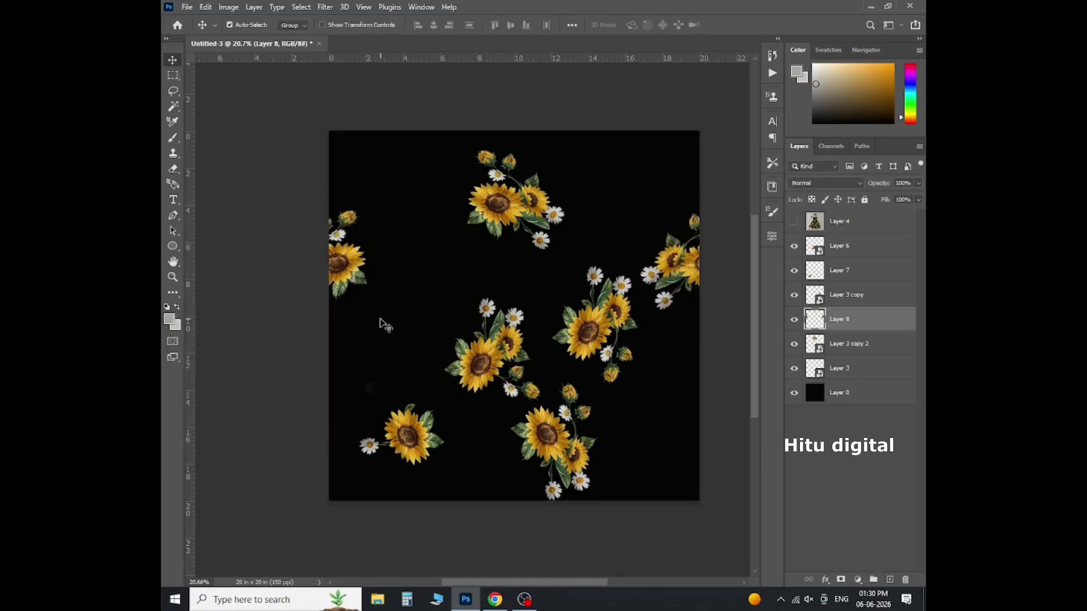
Duplicate the lower-left single sunflower and place the copy near the canvas's upper right.
left_click(591, 332)
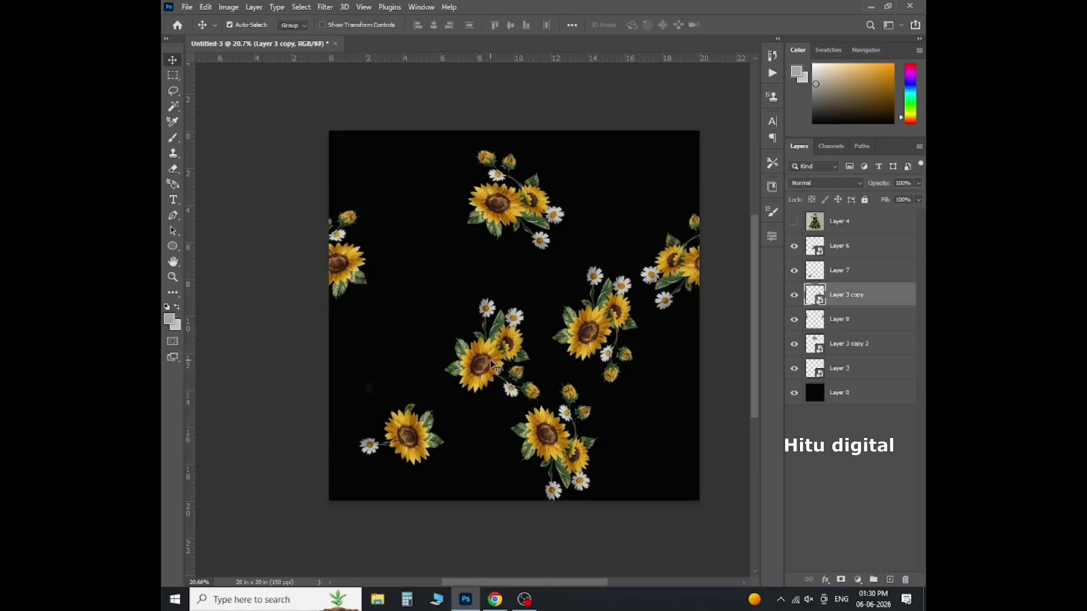
left_click(425, 428)
left_click_drag(425, 428, 641, 211)
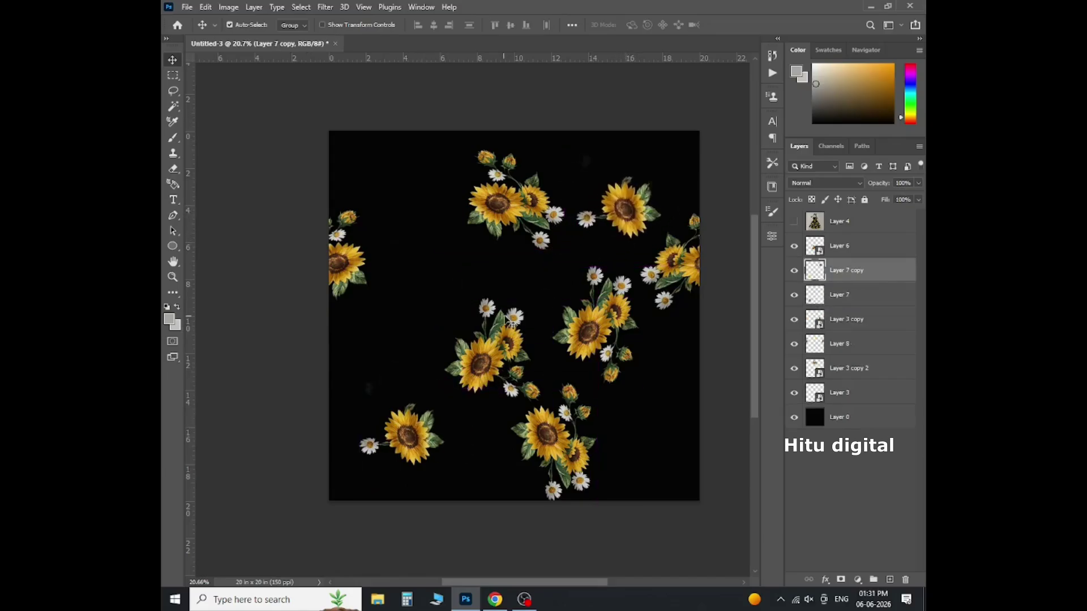
Duplicate the upper-right single sunflower, place the copy left of the top-centre cluster, and flip it horizontally.
key("ctrl")
left_click_drag(645, 218, 446, 246)
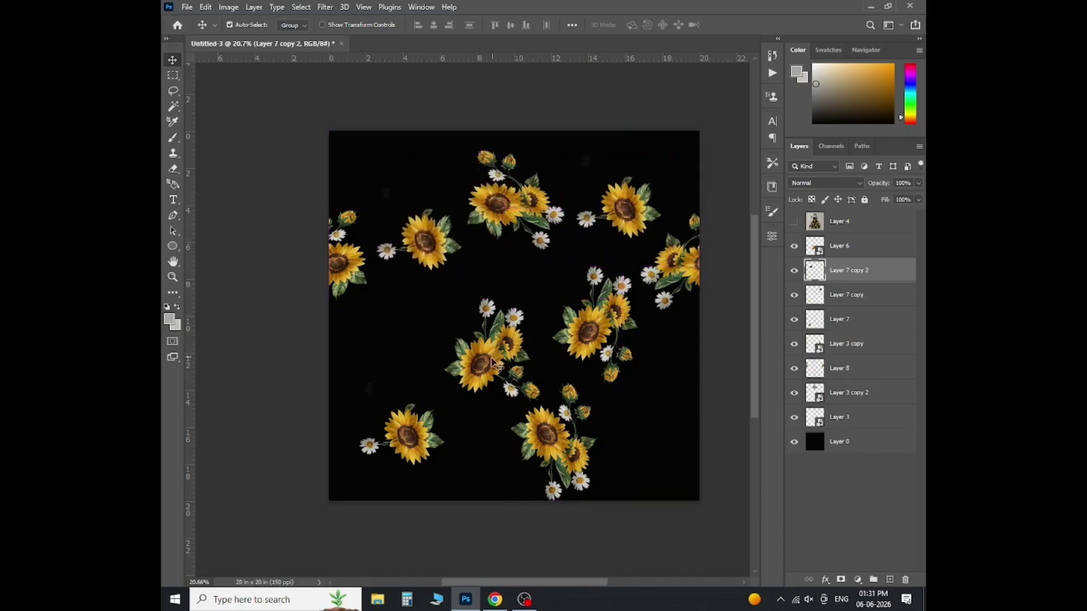
key("ctrl+t")
right_click(490, 193)
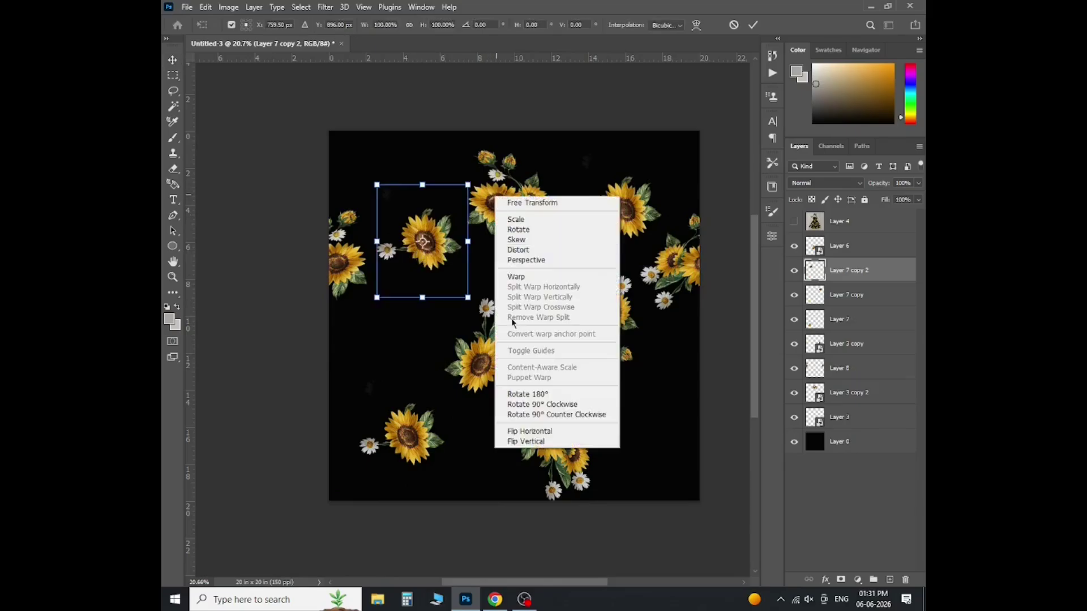
left_click(524, 433)
key("Return")
Duplicate the central two-sunflower cluster, flip the copy horizontally, and place it in the canvas's lower-right area.
left_click(511, 321, "alt")
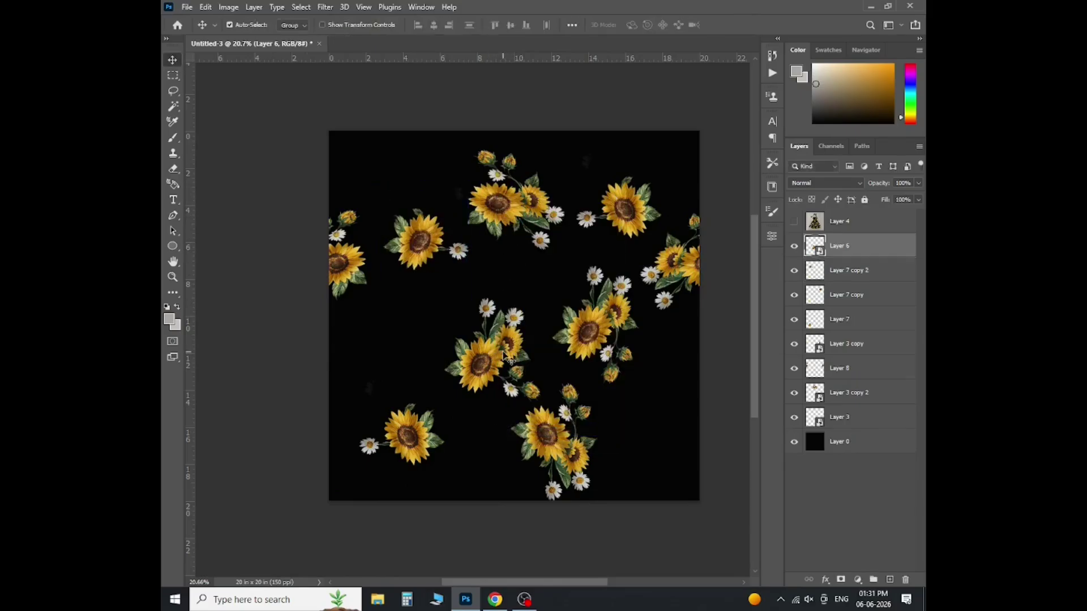
left_click_drag(492, 356, 399, 364)
key("ctrl+t")
right_click(446, 308)
left_click(491, 525)
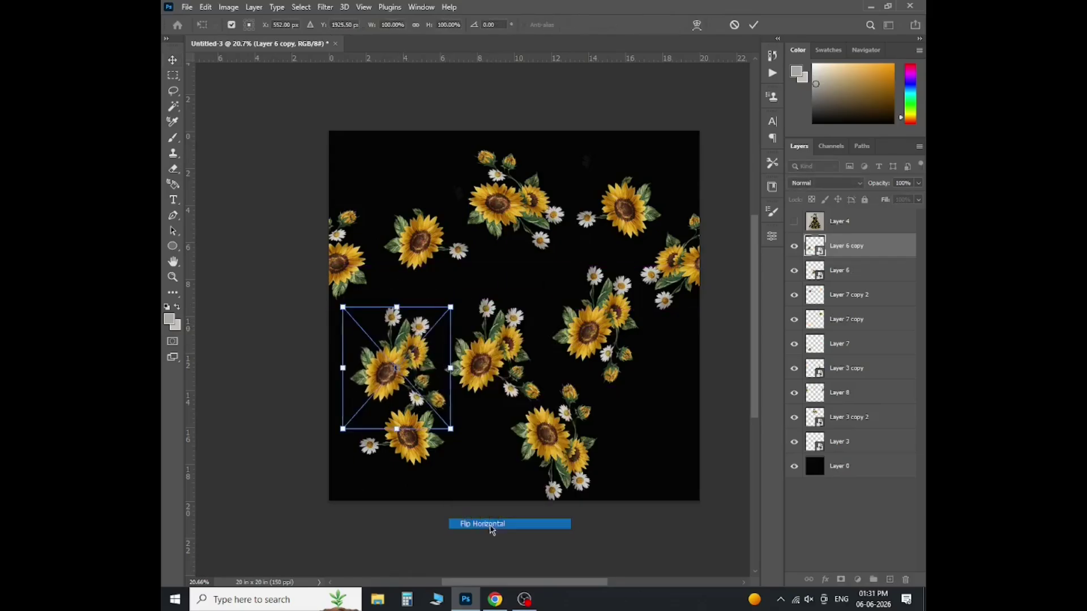
left_click_drag(413, 397, 656, 439)
key("Return")
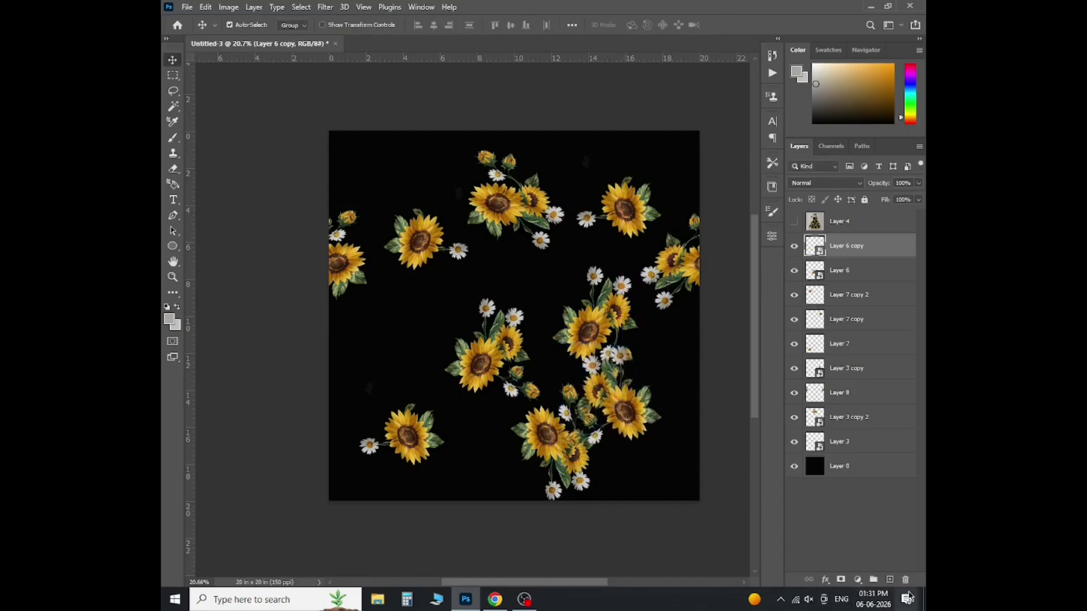
Merge the lower-right cluster copy with a new blank layer and shift it slightly right.
left_click(889, 580)
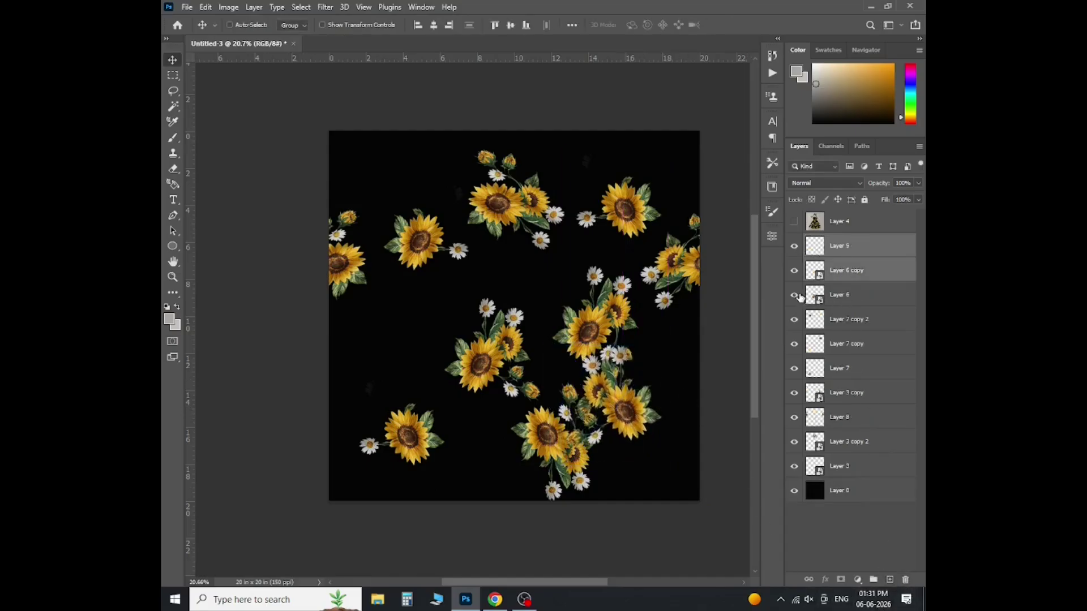
key("ctrl+e")
key("ctrl+t")
left_click_drag(616, 405, 631, 404)
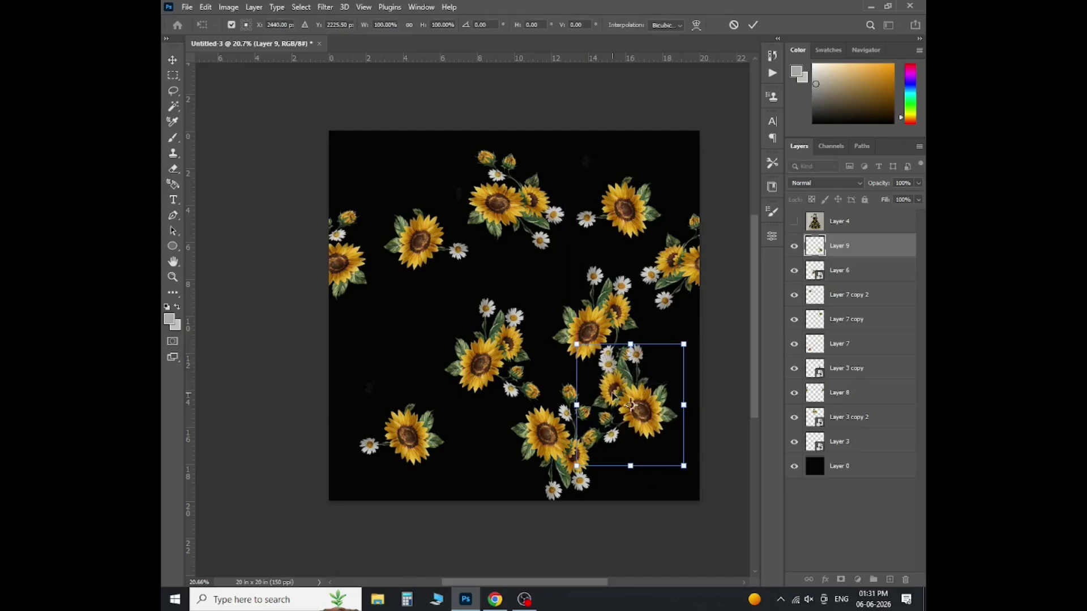
key("Return")
Offset the lower-right cluster with Wrap Around so it repeats across the canvas's corners.
left_click(325, 7)
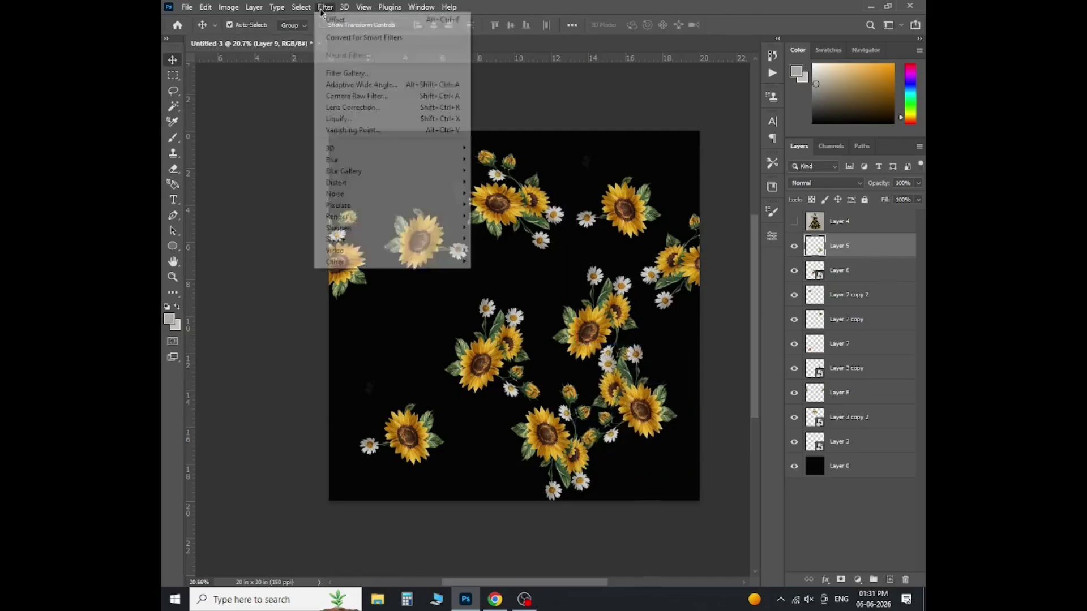
mouse_move(441, 262)
left_click(491, 317)
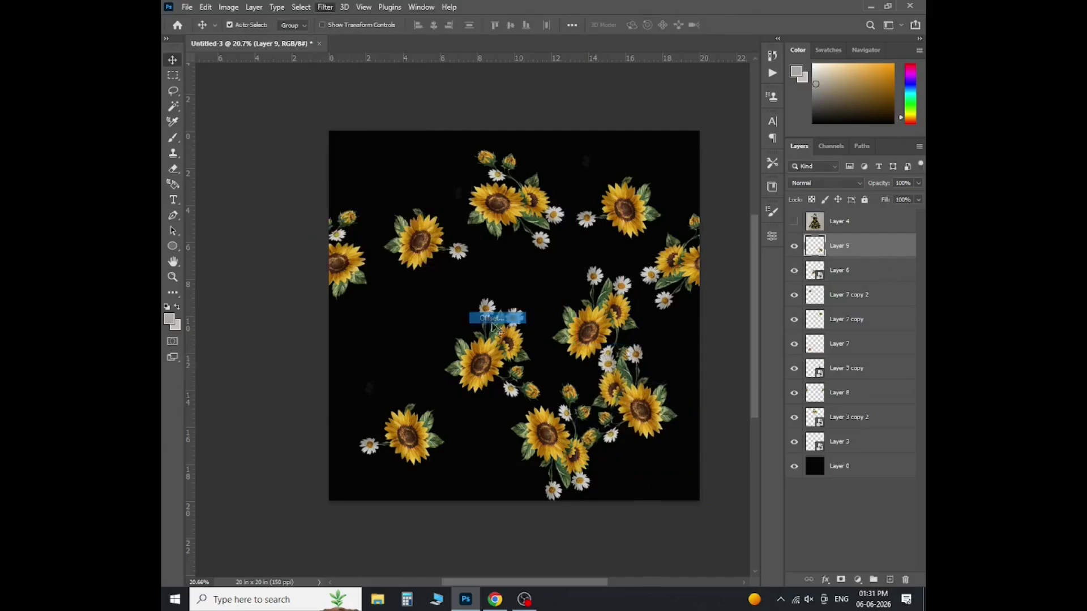
left_click_drag(526, 376, 690, 480)
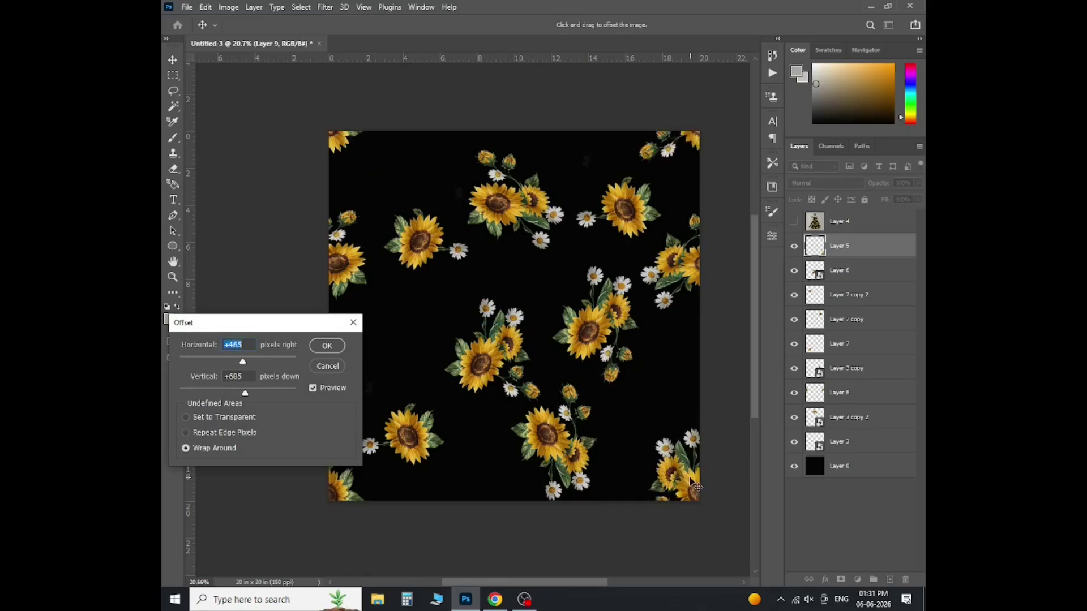
key("Return")
scroll(590, 417, "down", 2)
scroll(590, 417, "up", 3)
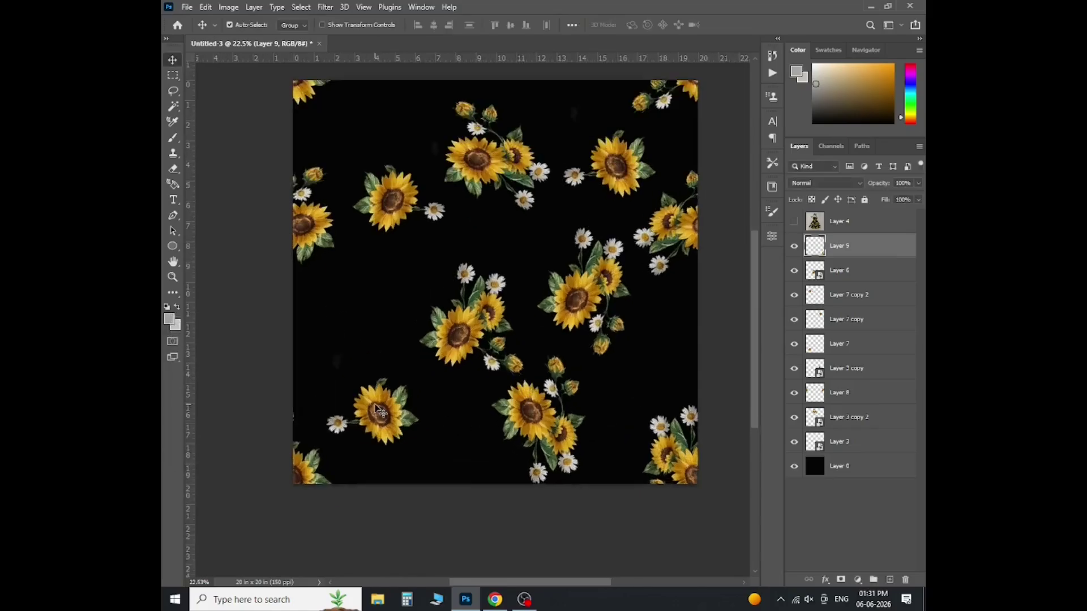
Duplicate the central two-sunflower cluster, rotate the copy about 67.6° counter-clockwise, and place it across the canvas's left edge.
left_click(465, 340)
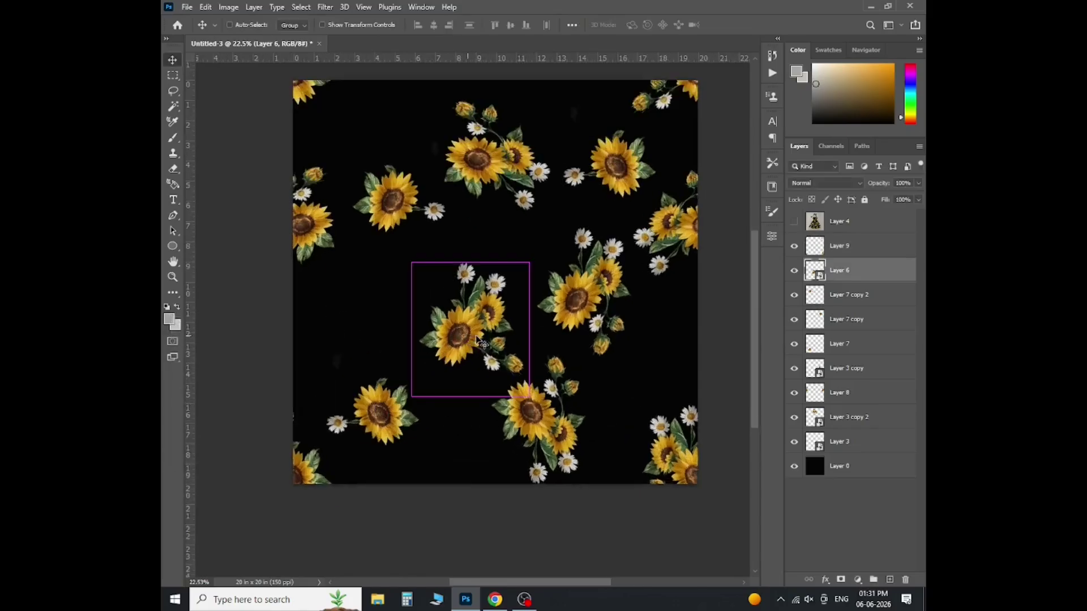
key("ctrl+j")
key("ctrl+t")
left_click_drag(531, 257, 391, 198)
left_click_drag(504, 376, 339, 400)
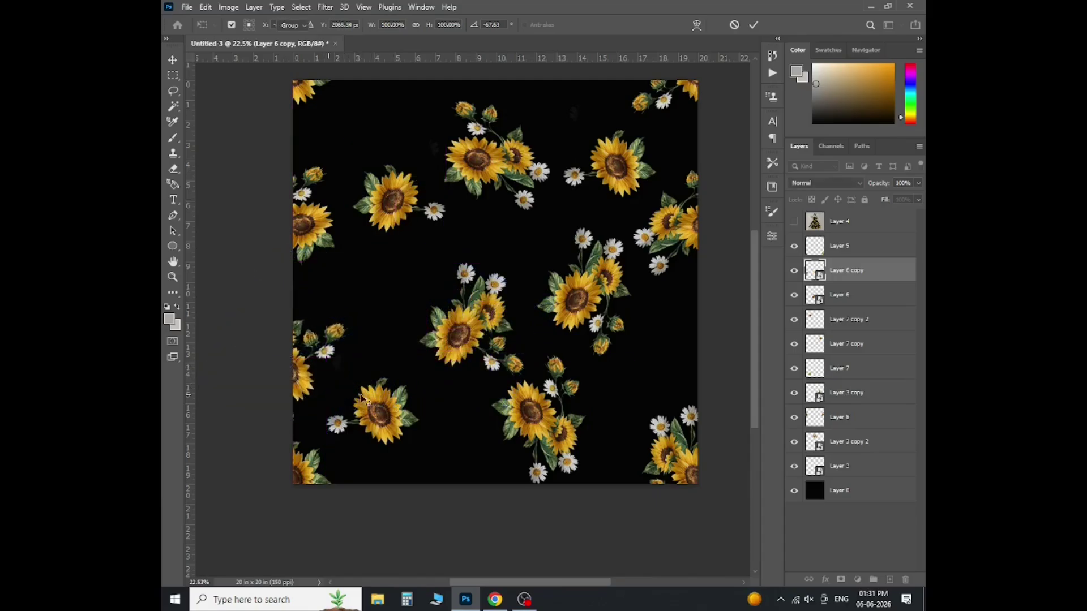
key("Return")
Merge the rotated left-edge cluster with a new blank layer and move it fully inside the canvas.
left_click(891, 581)
left_click(852, 294, "shift")
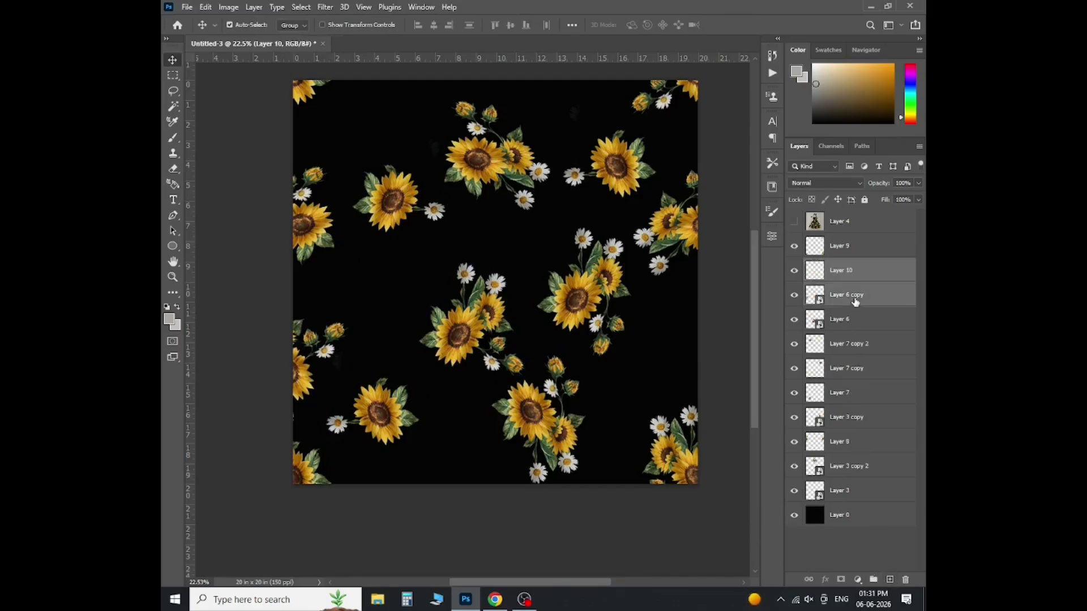
key("ctrl+e")
key("ctrl+t")
left_click_drag(328, 374, 416, 328)
key("Return")
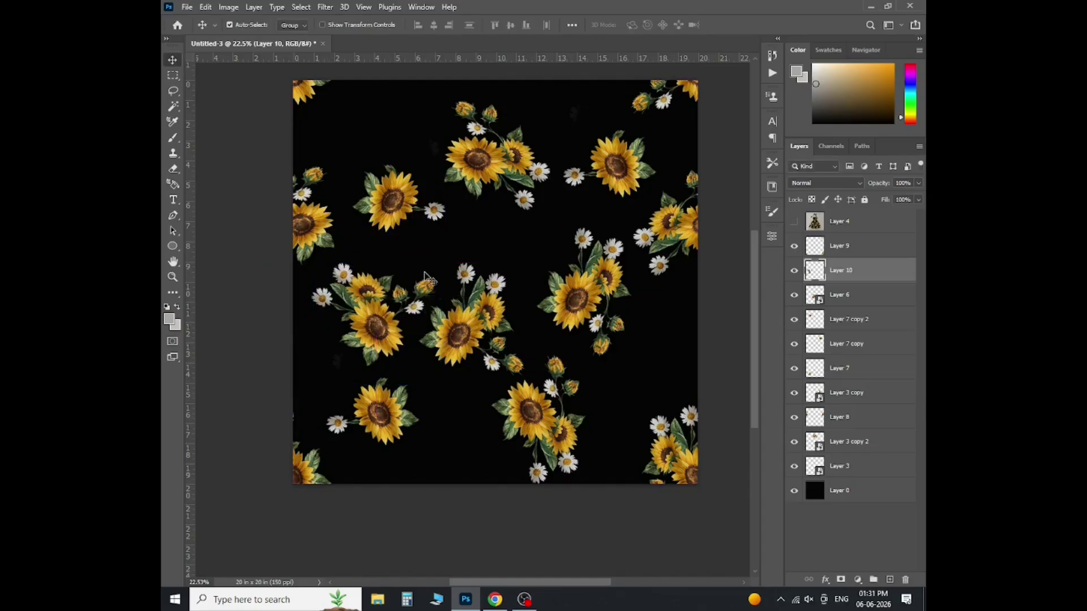
Offset the rotated cluster by -510 px horizontally and +281 px vertically with Wrap Around, splitting it across the side edges.
key("ctrl")
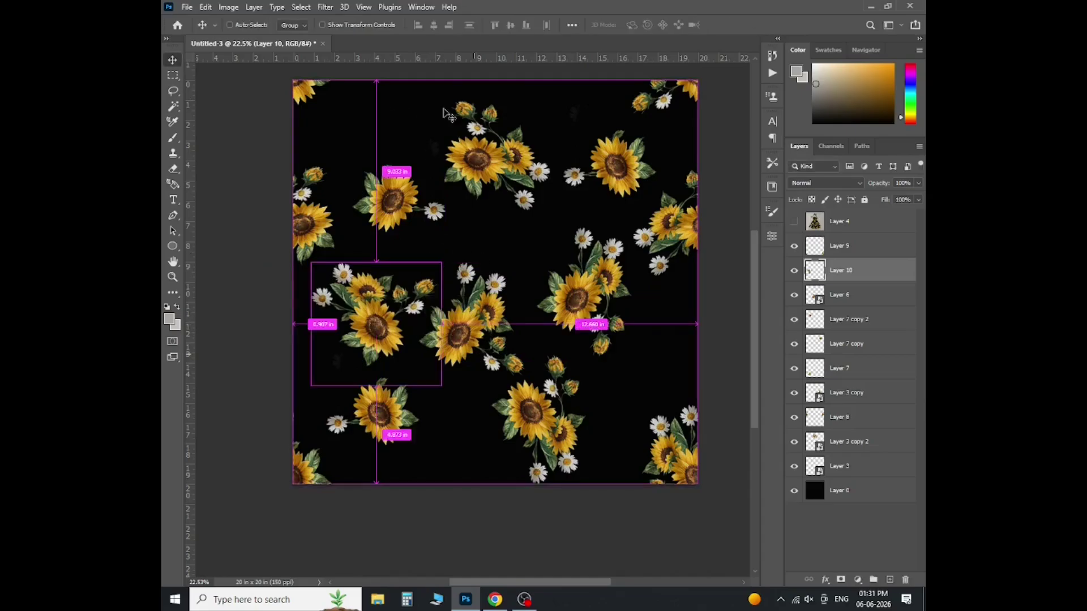
left_click(332, 7)
mouse_move(348, 262)
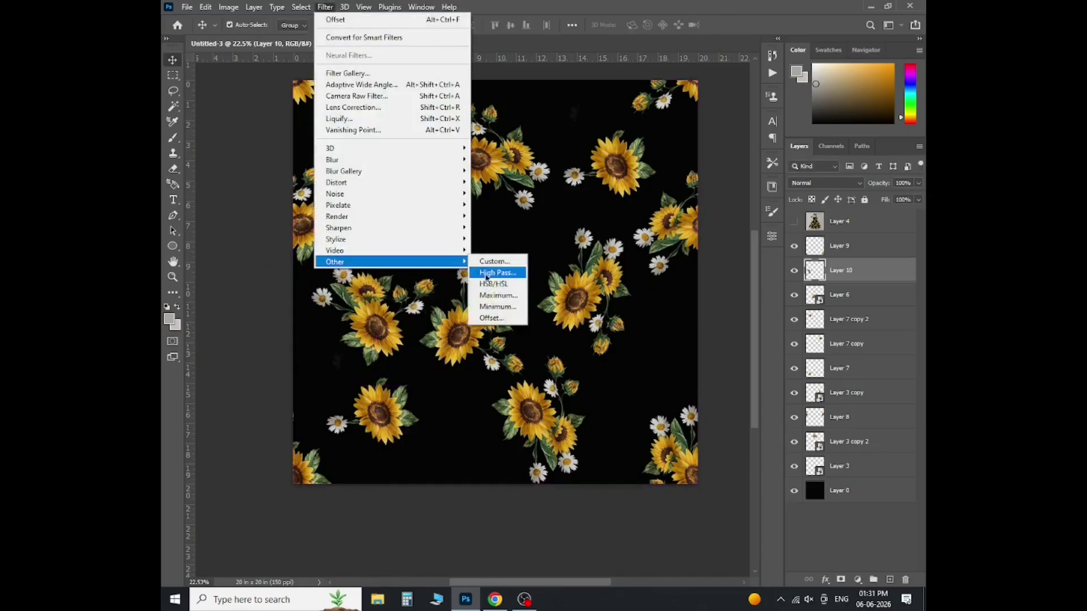
left_click(490, 318)
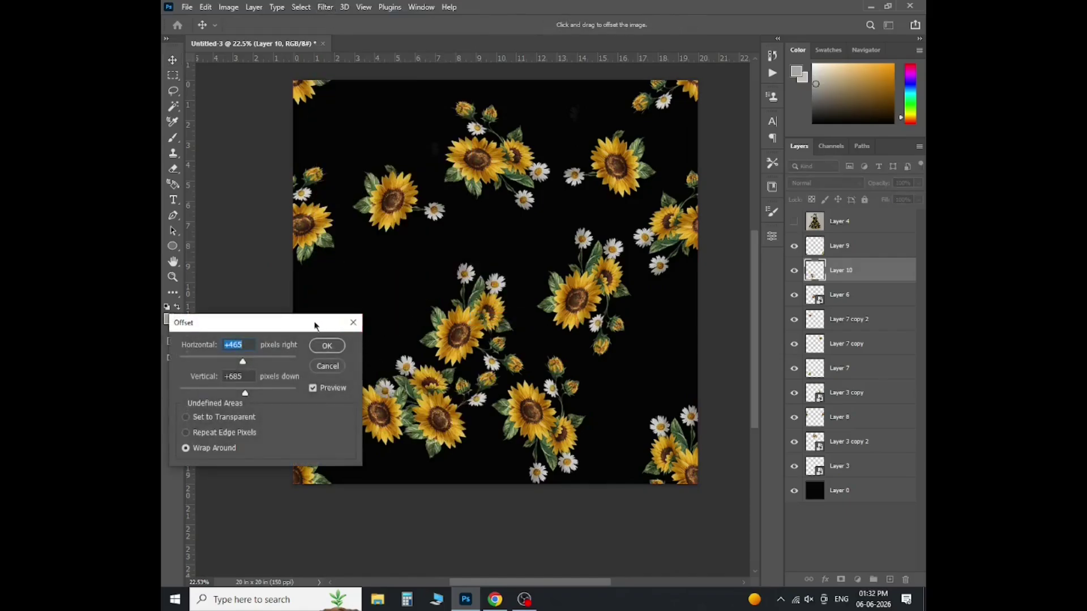
left_click_drag(314, 326, 762, 326)
left_click_drag(458, 412, 341, 348)
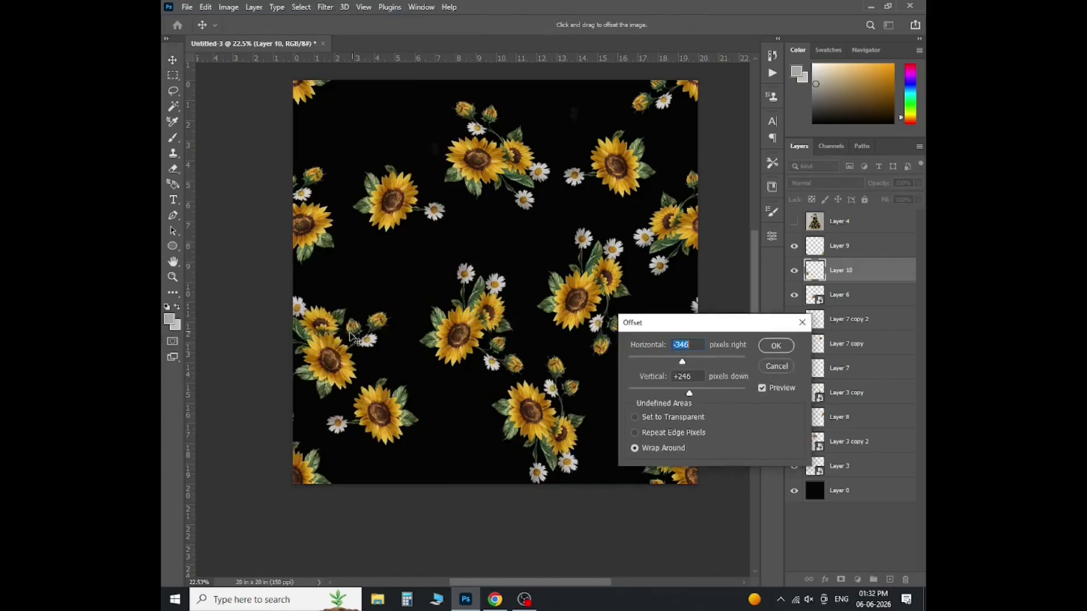
left_click_drag(658, 329, 630, 376)
left_click_drag(667, 327, 648, 347)
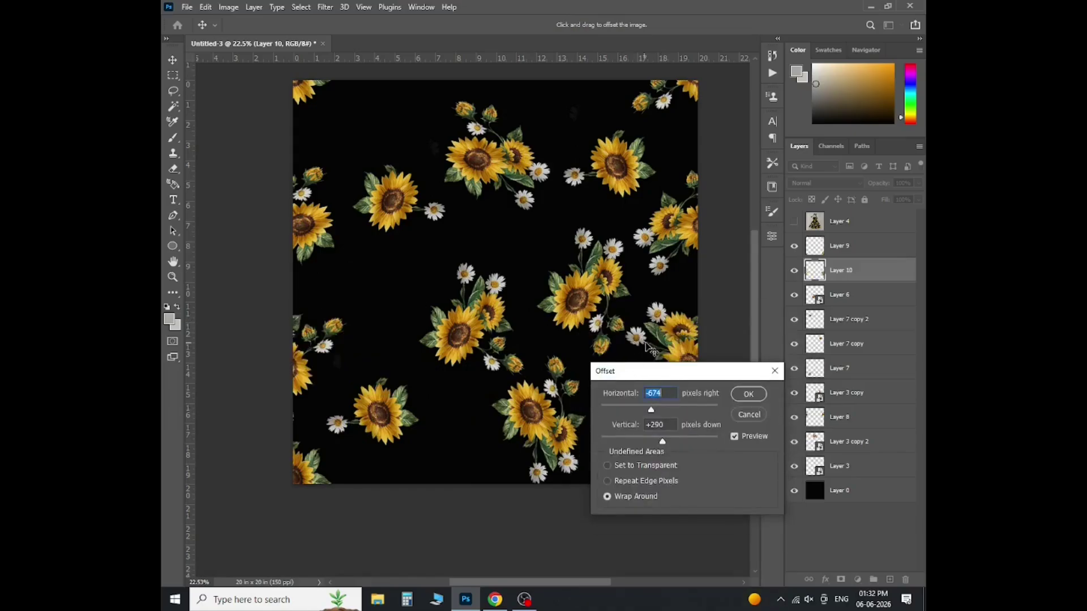
left_click_drag(648, 342, 672, 342)
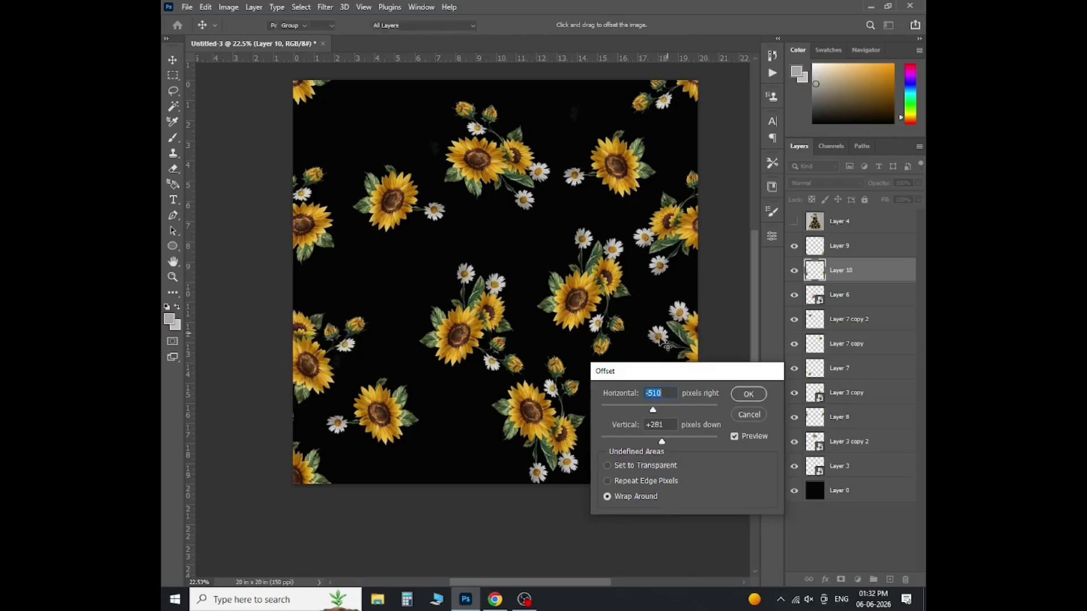
key("Return")
scroll(476, 339, "down", 3)
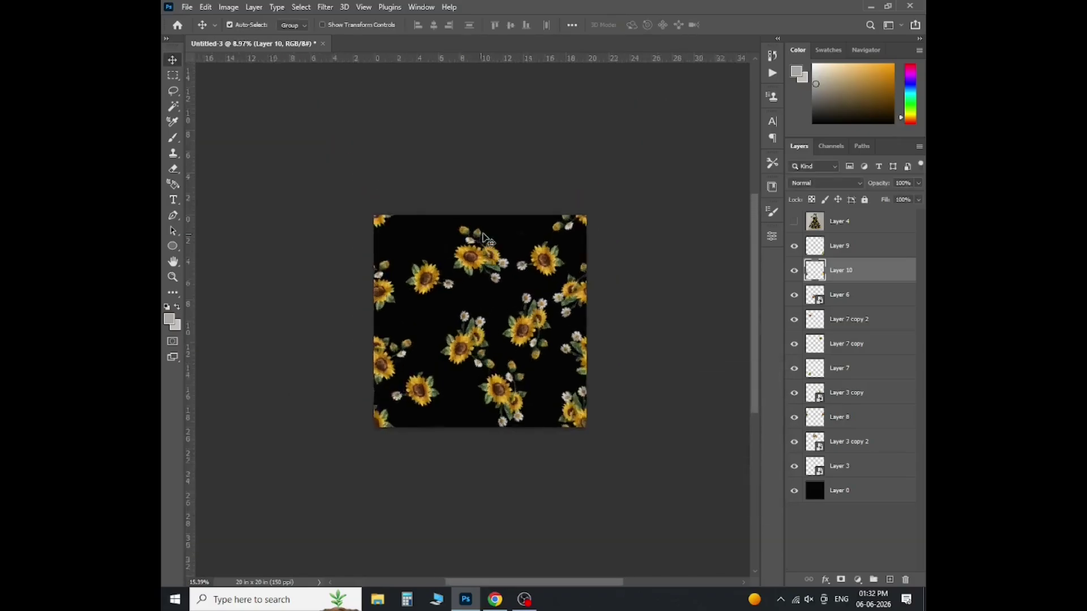
Duplicate the top-centre cluster, scale the copy to 128.20%, and place it across the canvas's bottom edge.
scroll(475, 317, "up", 3)
scroll(474, 283, "down", 3)
left_click(474, 276)
key("ctrl+j")
key("ctrl+t")
mouse_move(469, 323)
left_mouse_down()
mouse_move(509, 307)
mouse_move(480, 339)
left_mouse_up()
left_click_drag(496, 263, 461, 465)
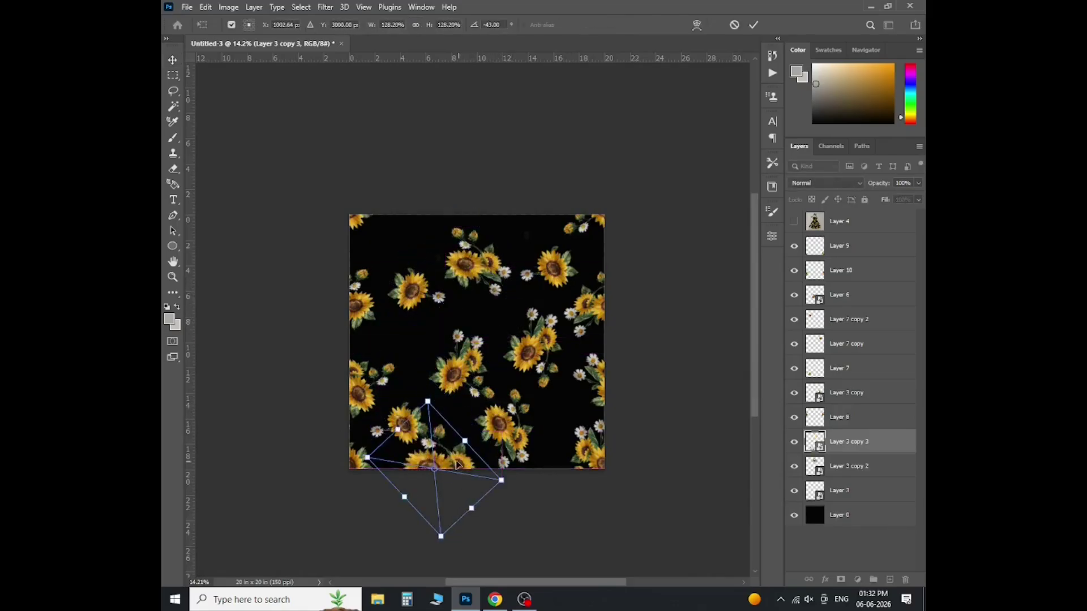
Flip the enlarged bottom-edge cluster horizontally and shift it further down over the edge.
scroll(460, 463, "up", 2)
right_click(485, 403)
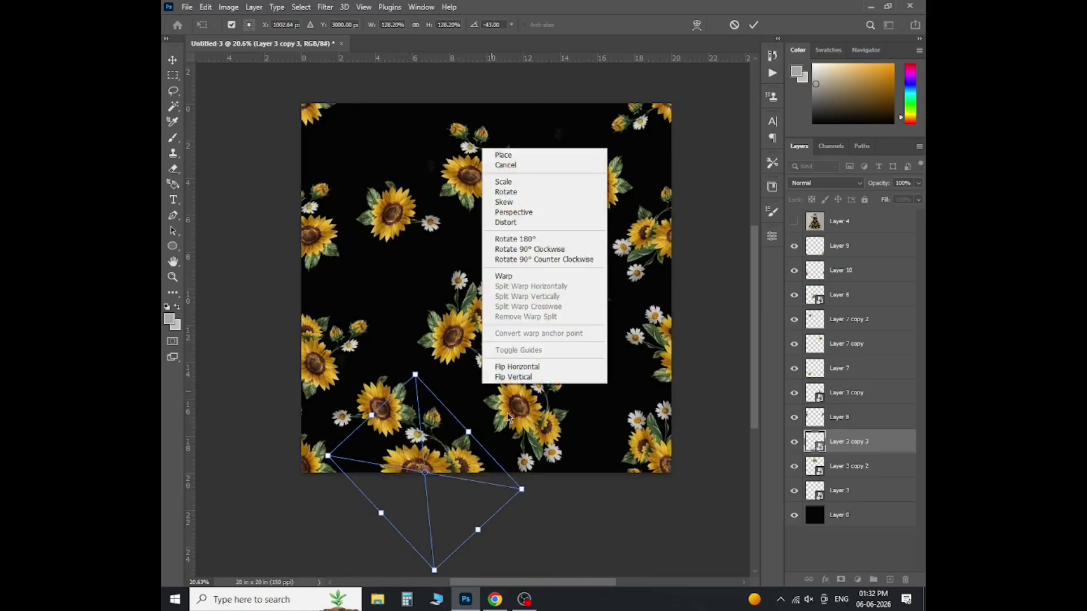
left_click(510, 366)
scroll(458, 440, "up", 1)
left_click_drag(458, 440, 476, 472)
key("Return")
Merge the flipped bottom-edge cluster with a new blank layer.
left_click(890, 580)
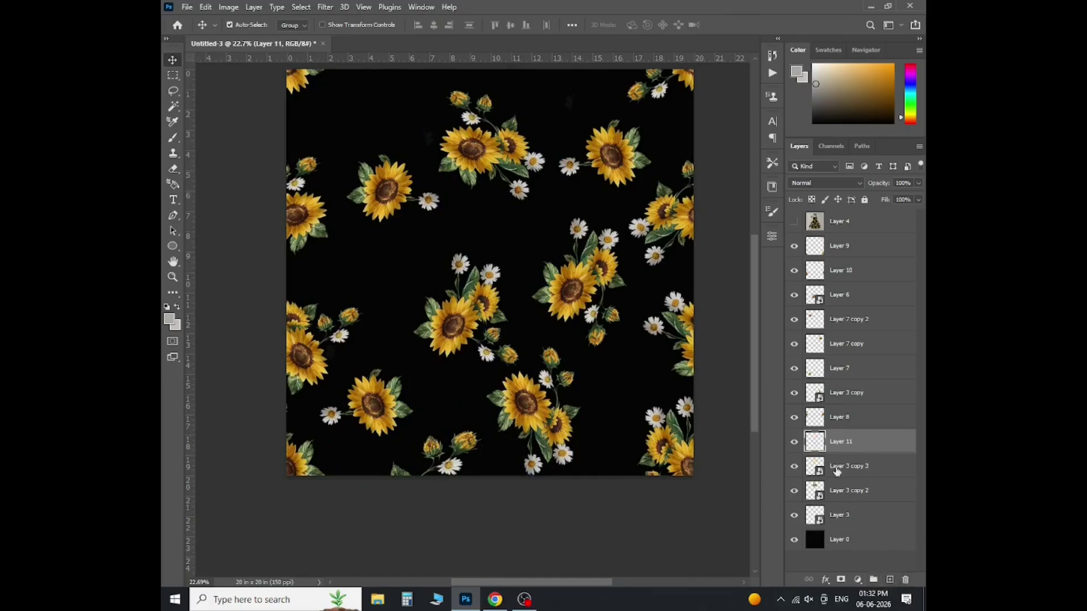
left_click(837, 467, "shift")
key("ctrl+e")
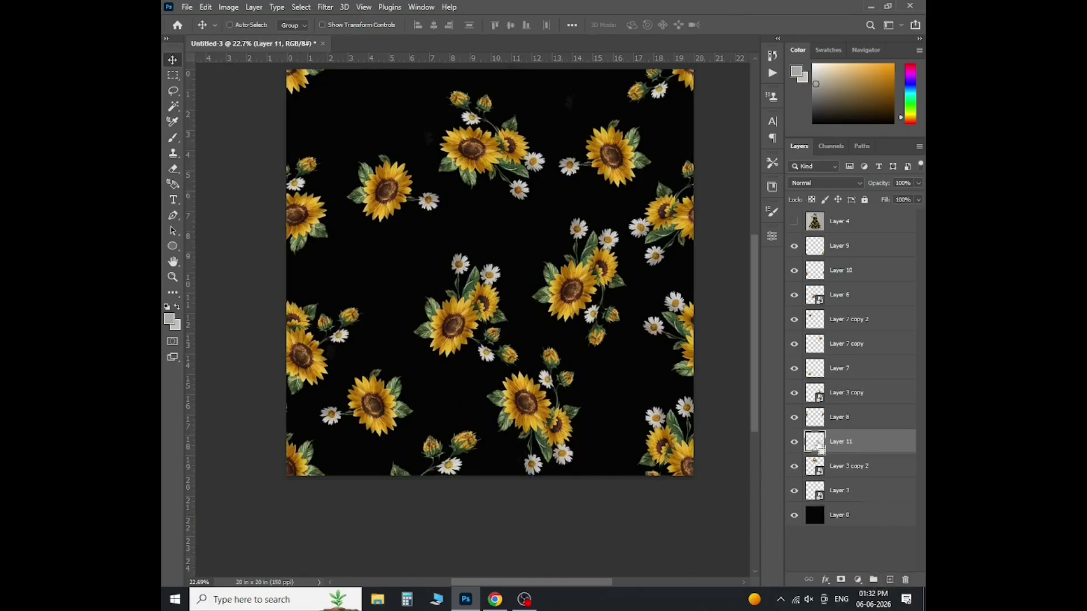
scroll(557, 376, "down", 1)
scroll(557, 376, "down", 1)
key("m")
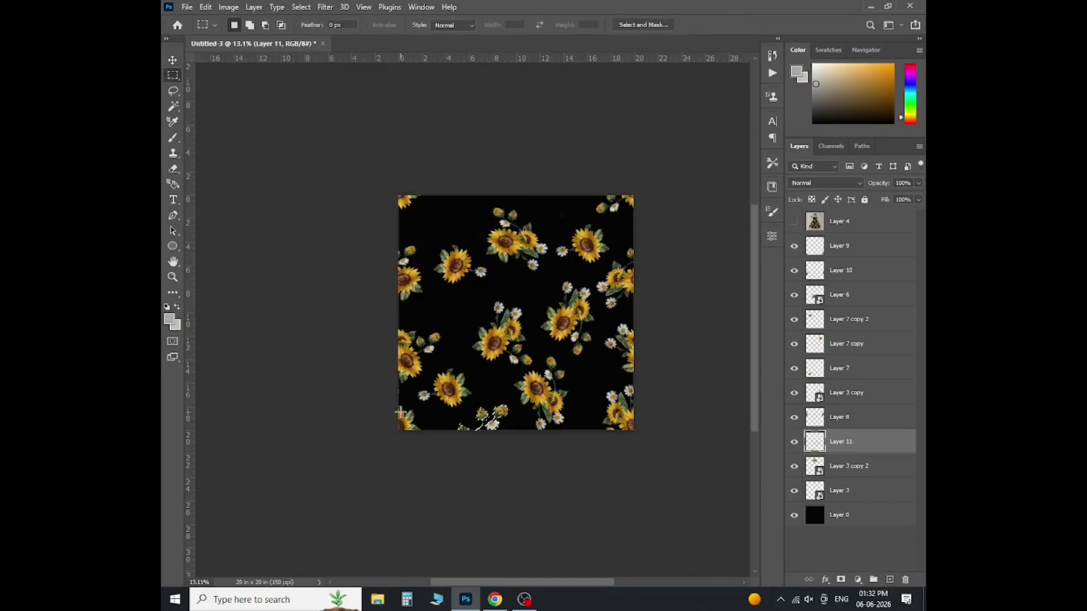
left_click_drag(367, 347, 527, 449)
key("ctrl+t")
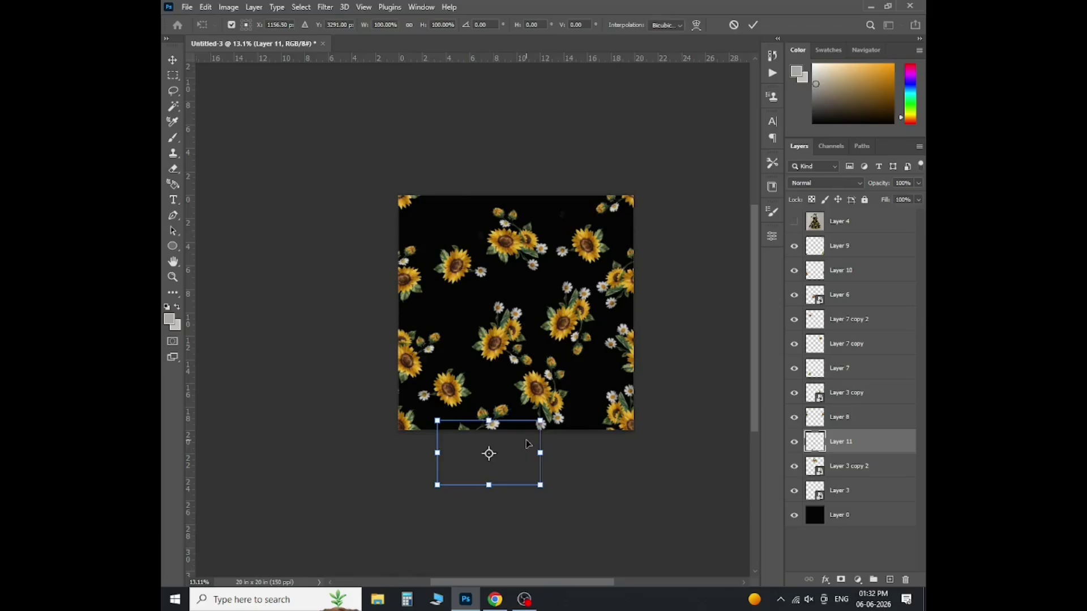
key("Return")
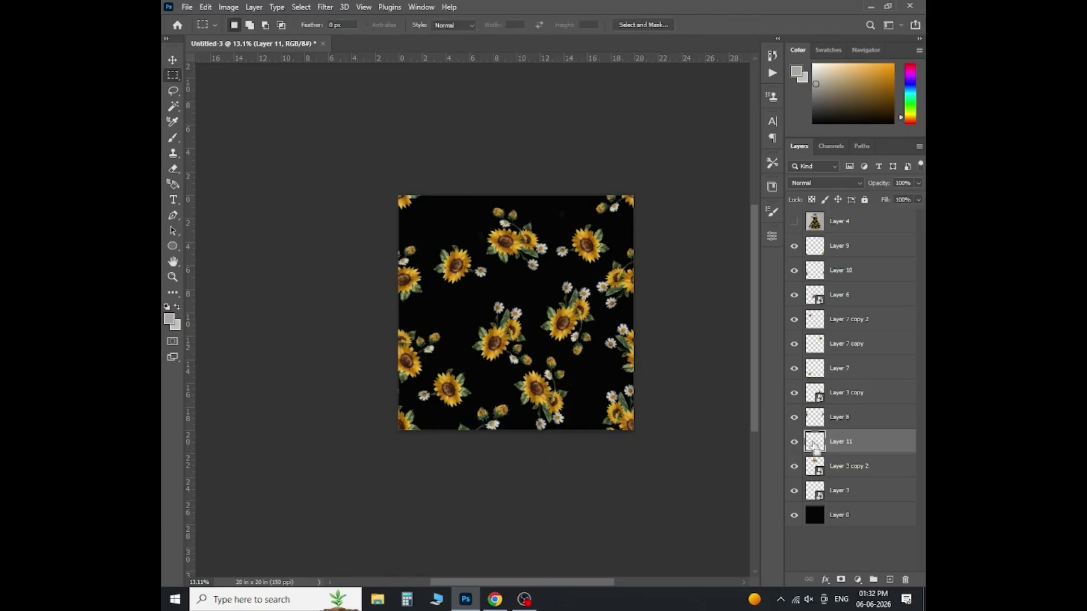
Isolate the off-canvas part of the enlarged bottom-edge cluster and move it straight up to the canvas's top edge.
scroll(525, 444, "up", 3)
left_click_drag(365, 329, 665, 473)
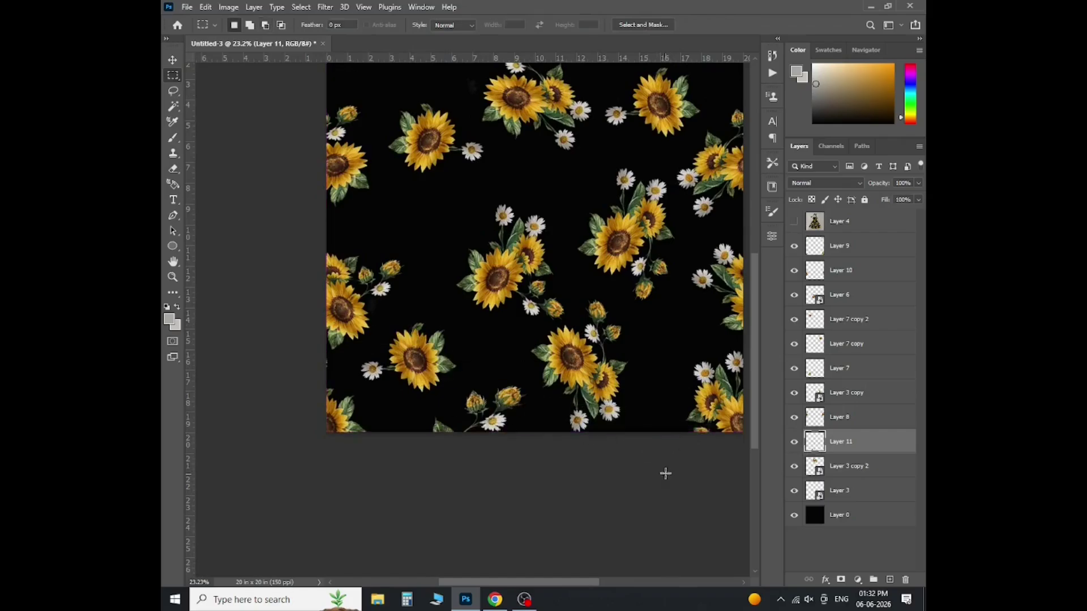
key("ctrl+t")
scroll(516, 473, "down", 1)
left_click_drag(516, 475, 504, 161)
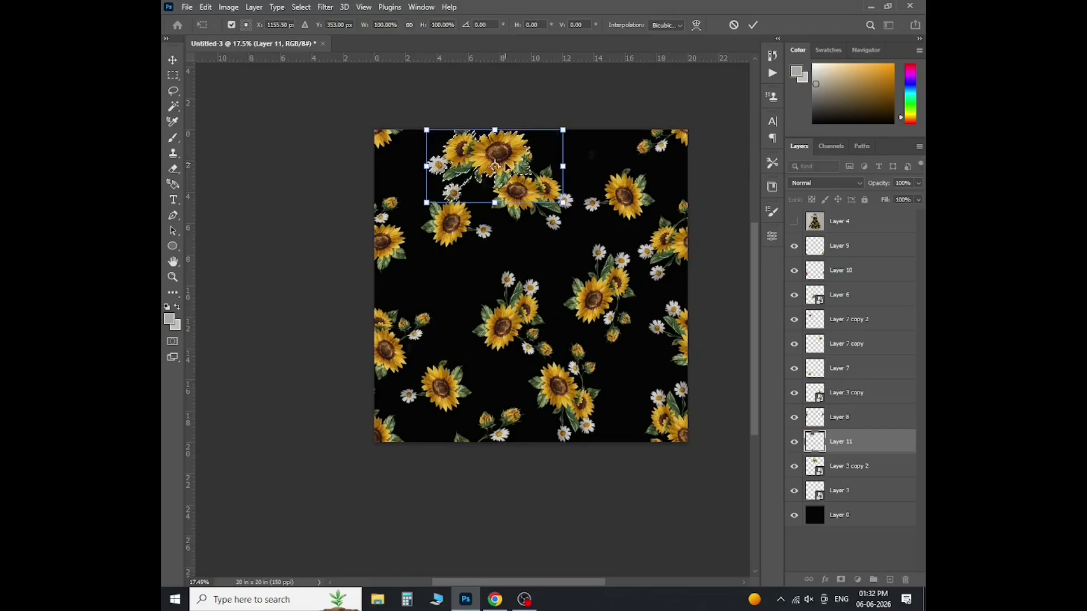
key("Return")
key("m")
scroll(461, 102, "up", 5)
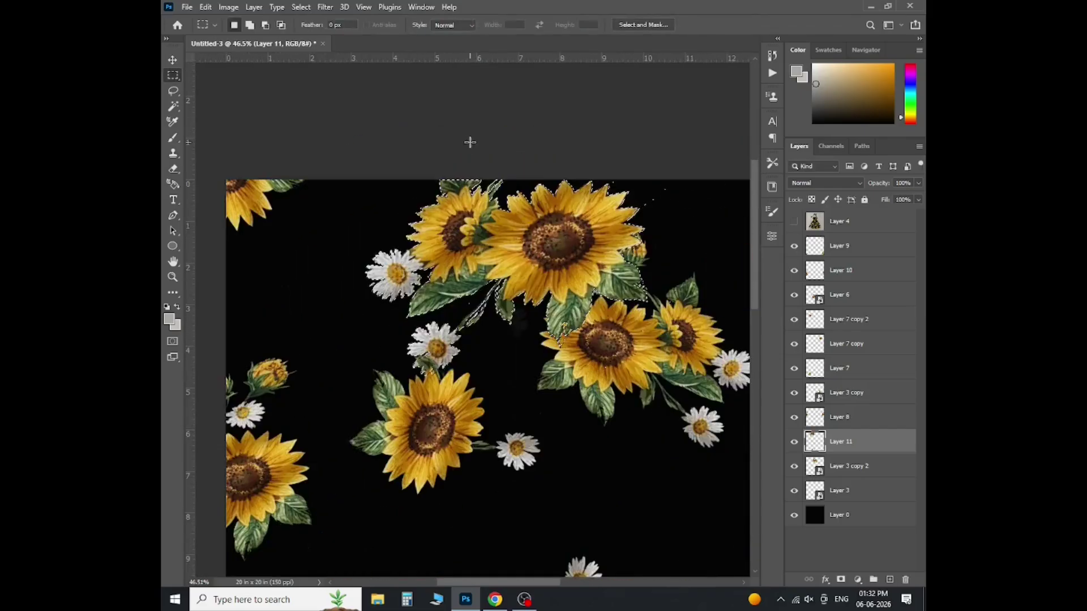
scroll(470, 146, "down", 3)
scroll(501, 252, "up", 1)
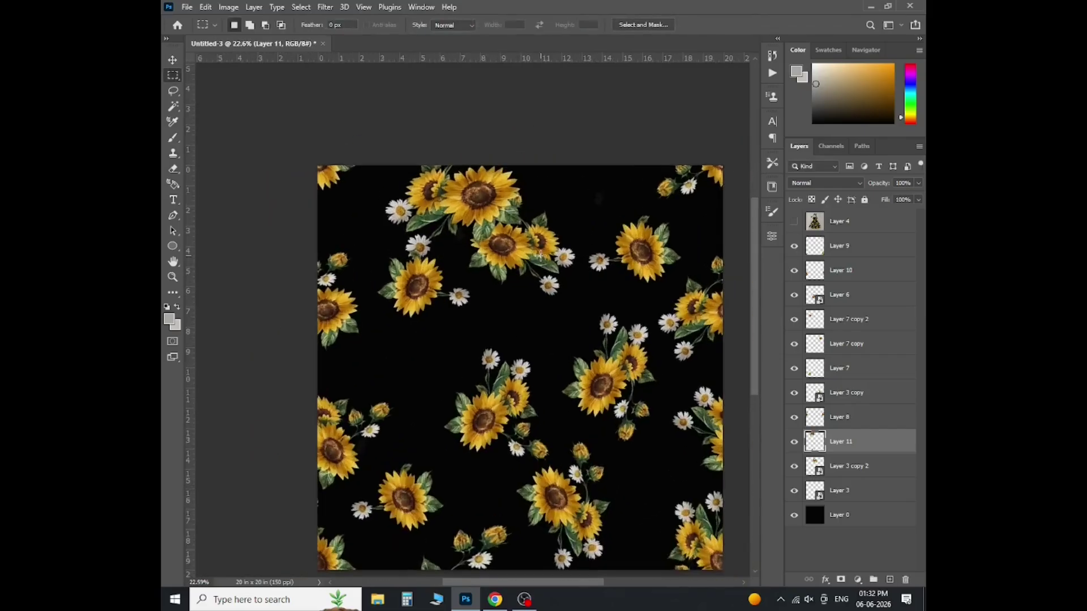
Move the upper-middle two-sunflower cluster down clear of the enlarged top cluster, and adjust the positions of the nearby clusters and single sunflower.
key("v")
left_click(501, 252)
key("ctrl+t")
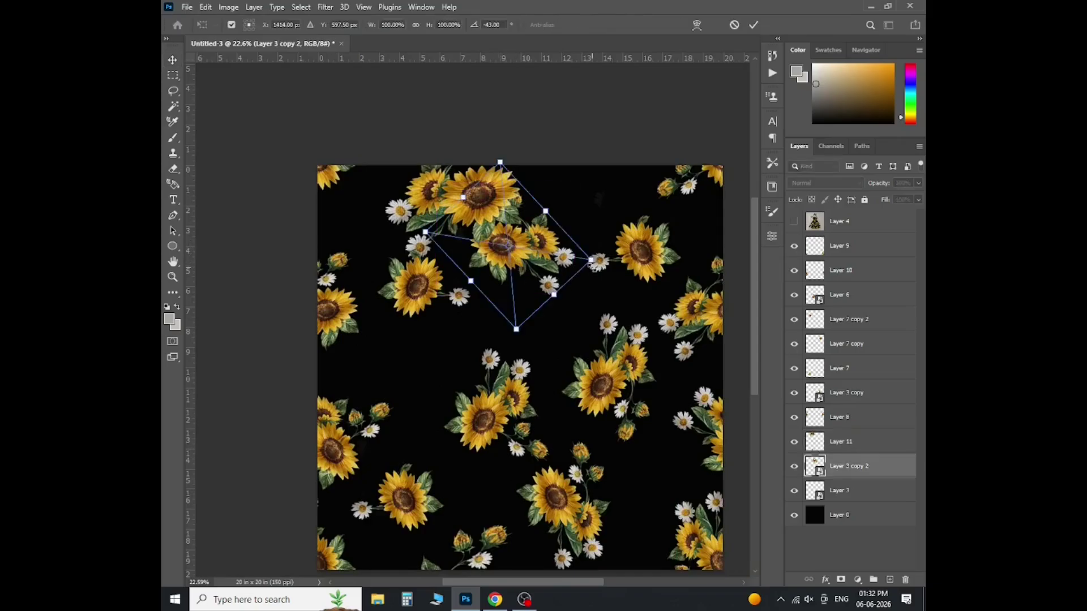
left_click_drag(538, 289, 551, 337)
key("Return")
left_click_drag(495, 407, 479, 358)
left_click_drag(515, 302, 516, 318)
scroll(665, 255, "down", 1)
mouse_move(439, 297)
left_mouse_down()
mouse_move(440, 329)
mouse_move(442, 310)
left_mouse_up()
scroll(443, 310, "up", 1)
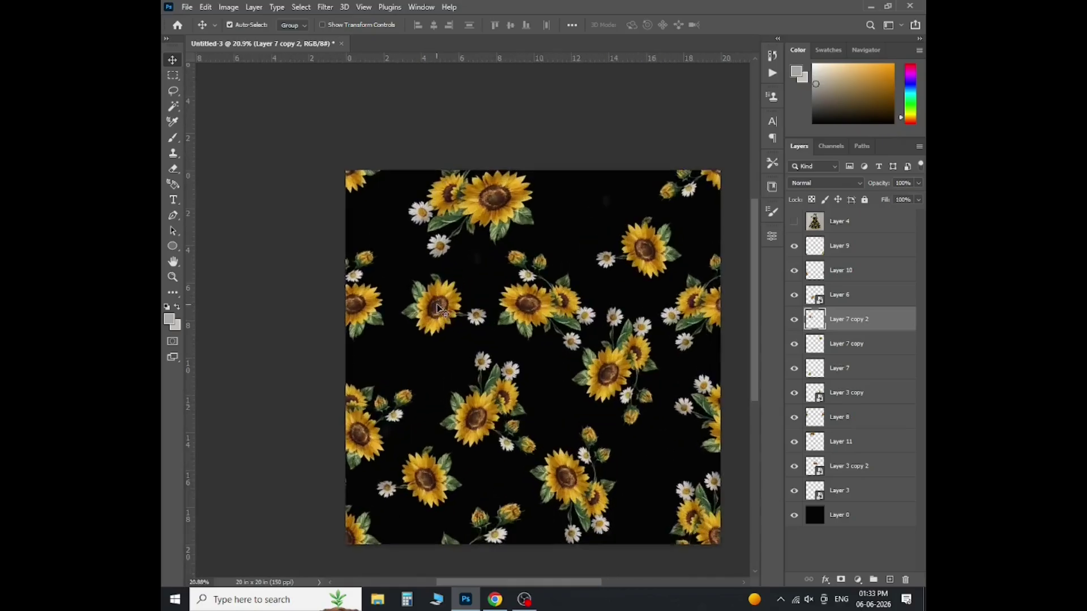
Duplicate the single sunflower in the upper left, rotate the copy 90° counter-clockwise, flip it vertically, and overlap it with the original.
key("ctrl+j")
key("ctrl+t")
scroll(442, 310, "up", 3)
right_click(452, 297)
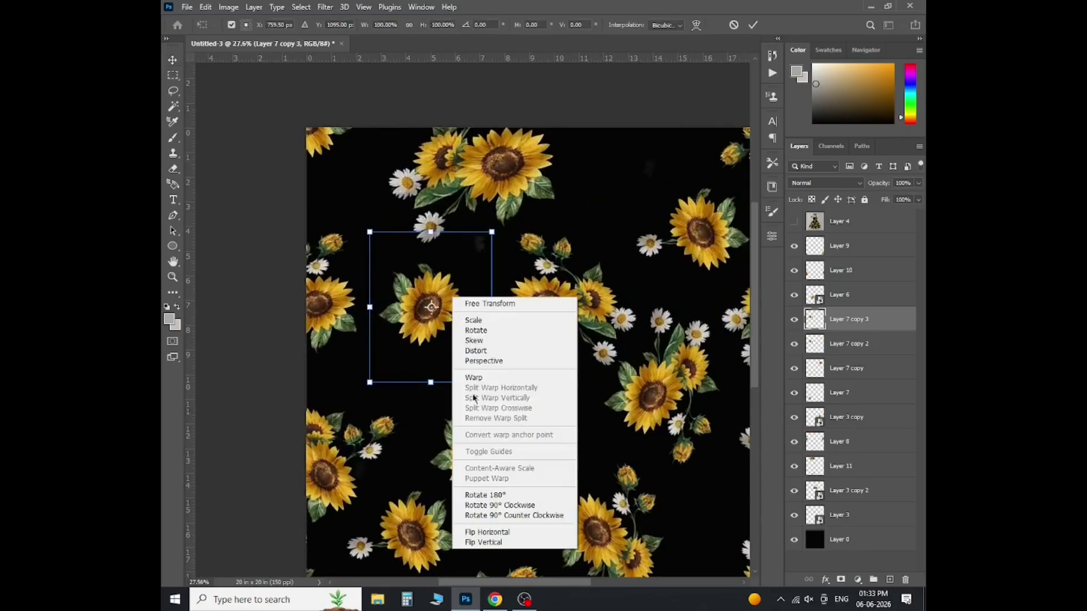
left_click(484, 516)
left_click_drag(456, 305, 451, 347)
right_click(442, 304)
left_click(474, 552)
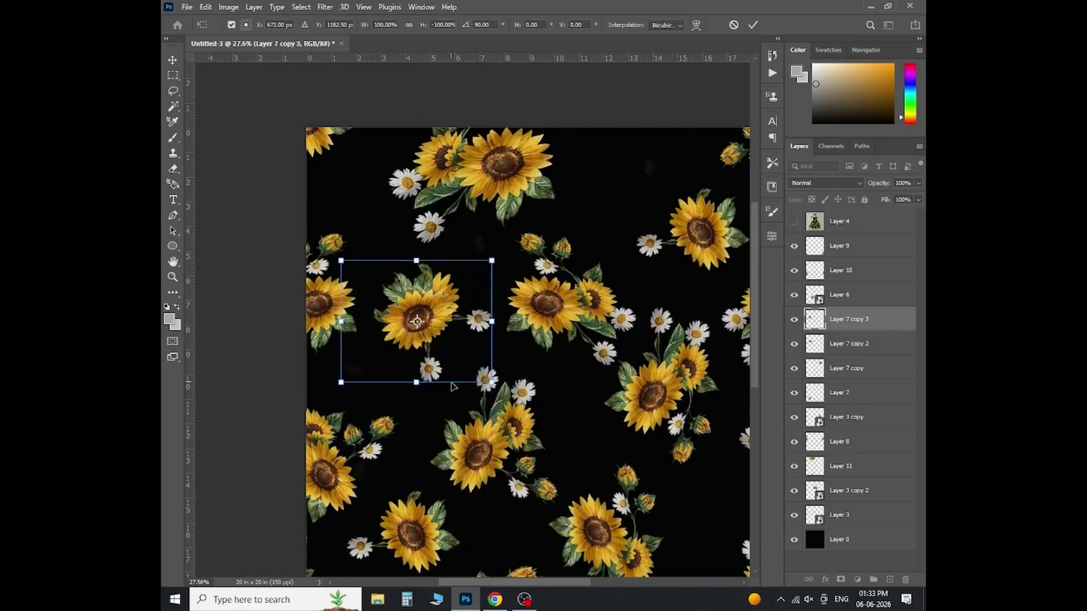
key("Return")
scroll(506, 300, "down", 2)
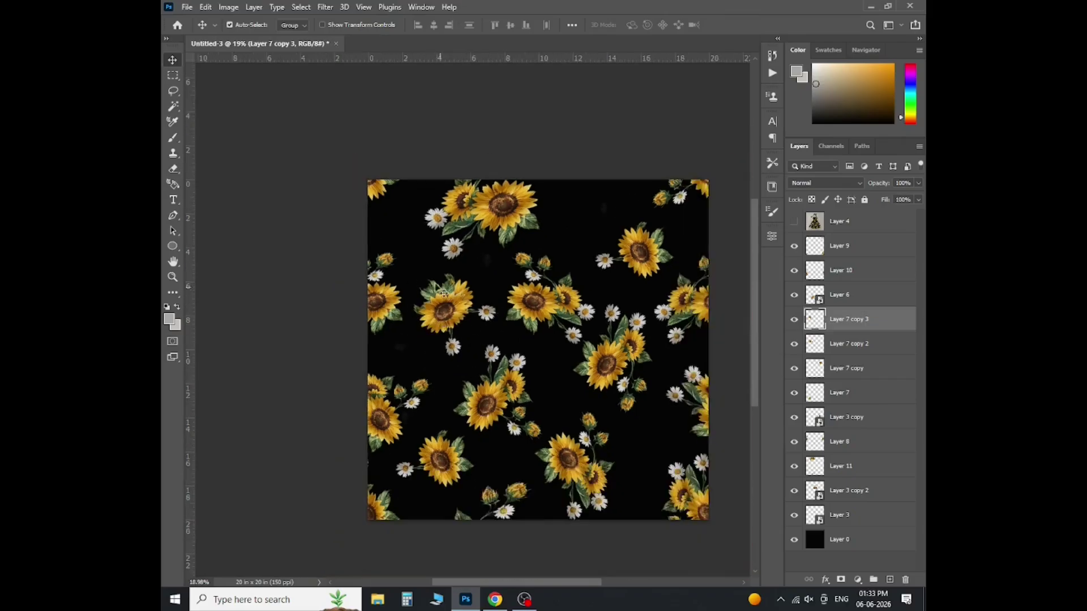
scroll(518, 302, "down", 1)
scroll(551, 403, "up", 2)
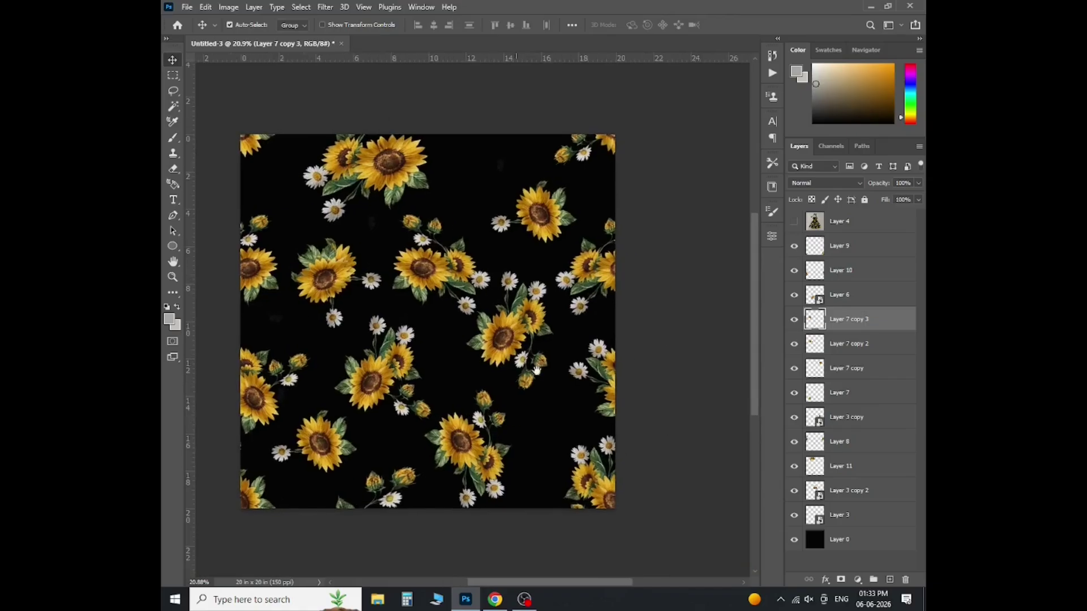
Duplicate the right-centre cluster, rotate the copy 90° clockwise, and flip it vertically near the canvas's lower right.
scroll(489, 311, "up", 3)
left_click(530, 338)
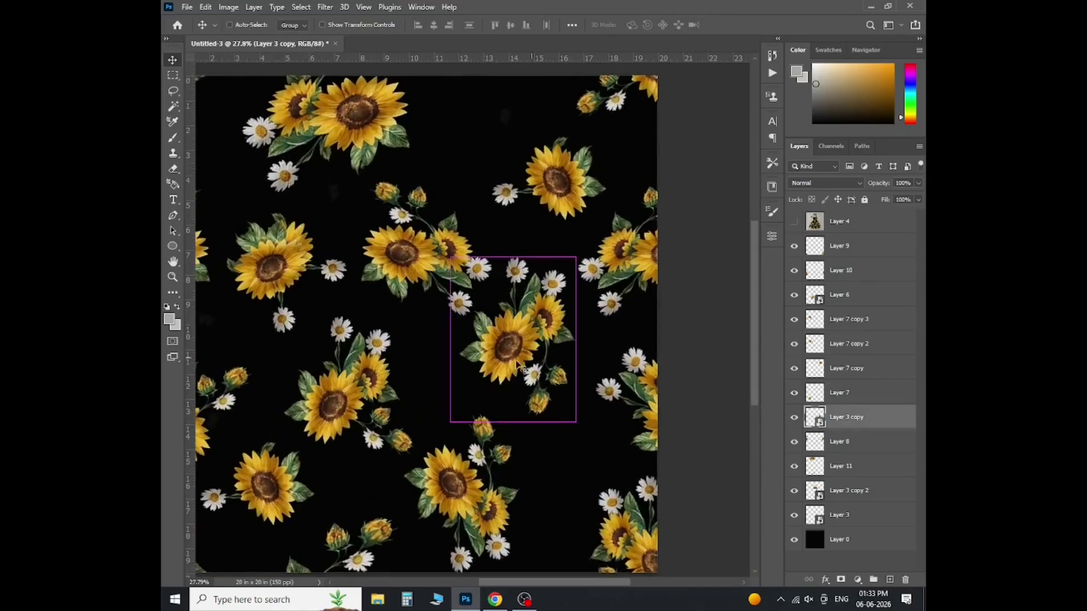
key("ctrl+j")
key("ctrl+t")
right_click(576, 407)
left_click(614, 270)
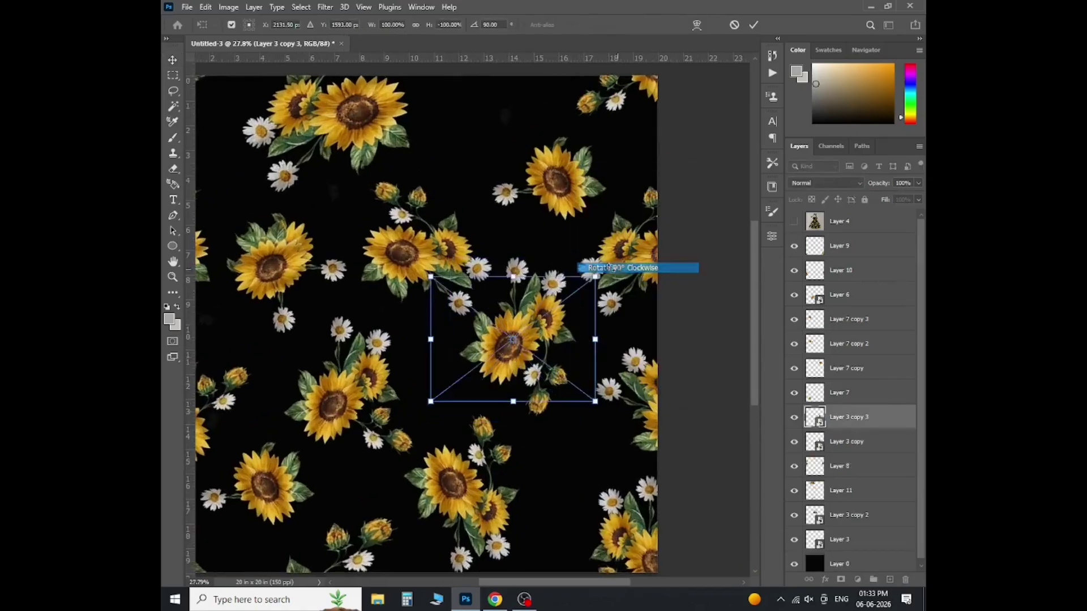
scroll(536, 334, "down", 2)
left_click_drag(537, 325, 552, 406)
right_click(551, 406)
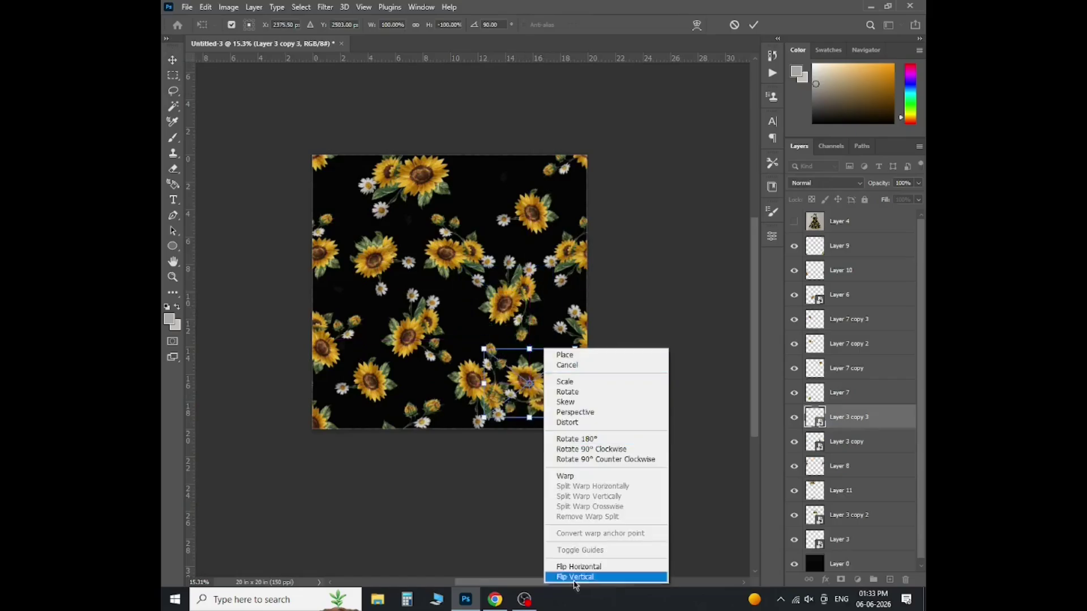
left_click(572, 575)
Rotate the cluster copy to -144.65° and move it up over the upper-middle cluster.
scroll(543, 436, "up", 2)
scroll(545, 396, "up", 2)
left_click_drag(489, 445, 609, 441)
scroll(528, 420, "down", 3)
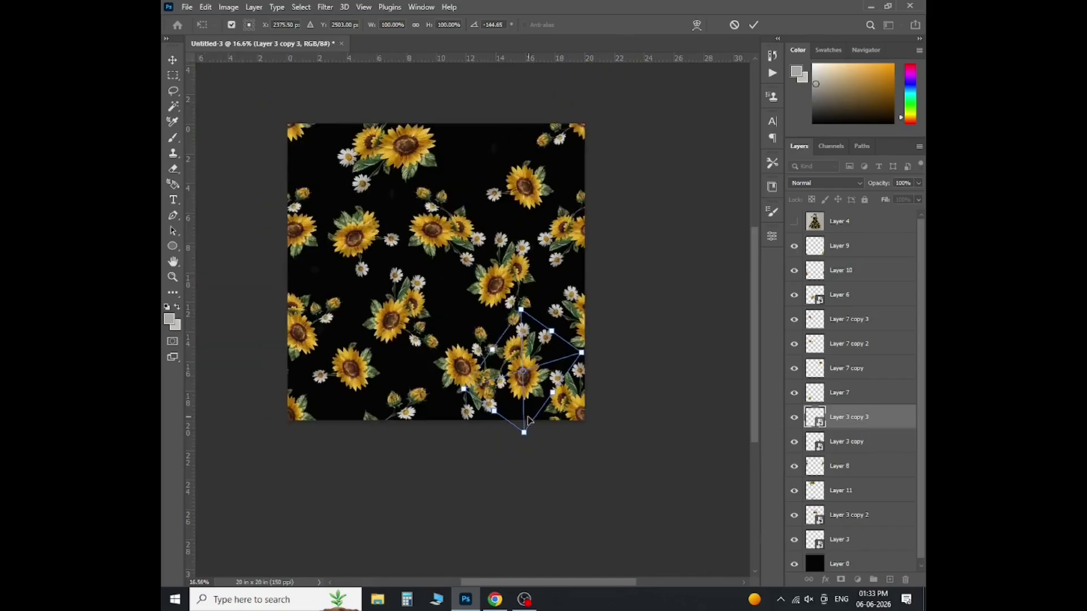
left_click_drag(539, 391, 459, 261)
key("Return")
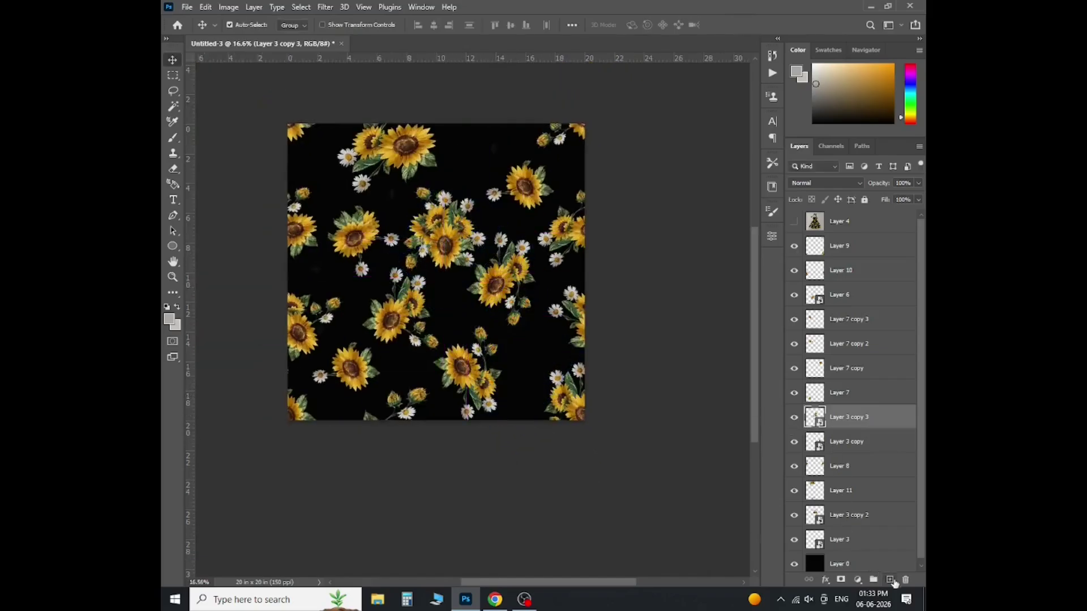
Merge the rotated copy with a new blank layer, place it across the canvas's top edge, and nudge the nearby single sunflower down.
left_click(890, 580)
key("ctrl+e")
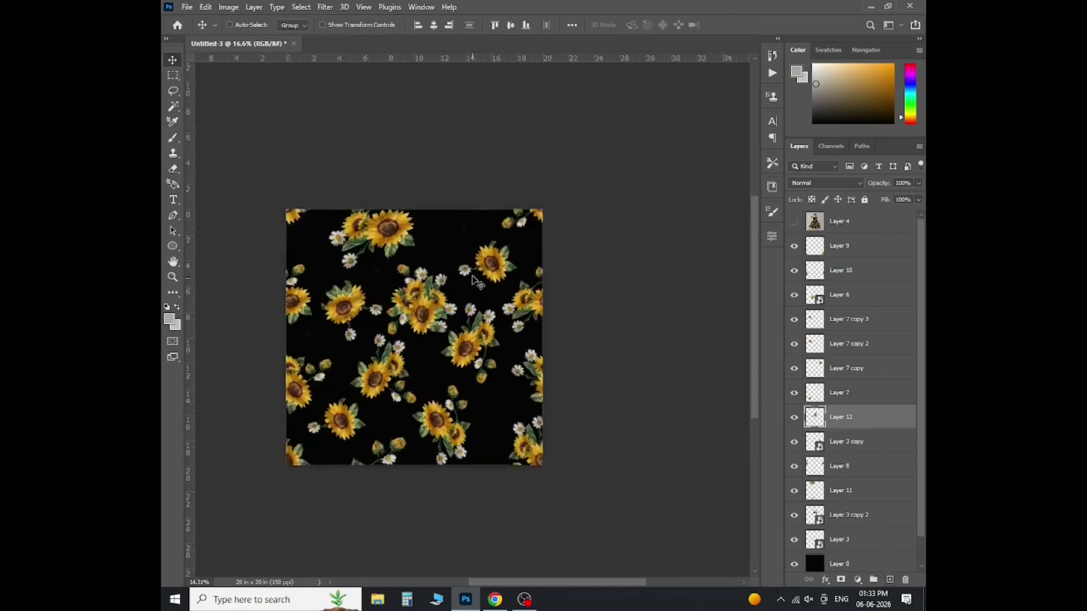
key("ctrl+t")
left_click_drag(430, 332, 472, 231)
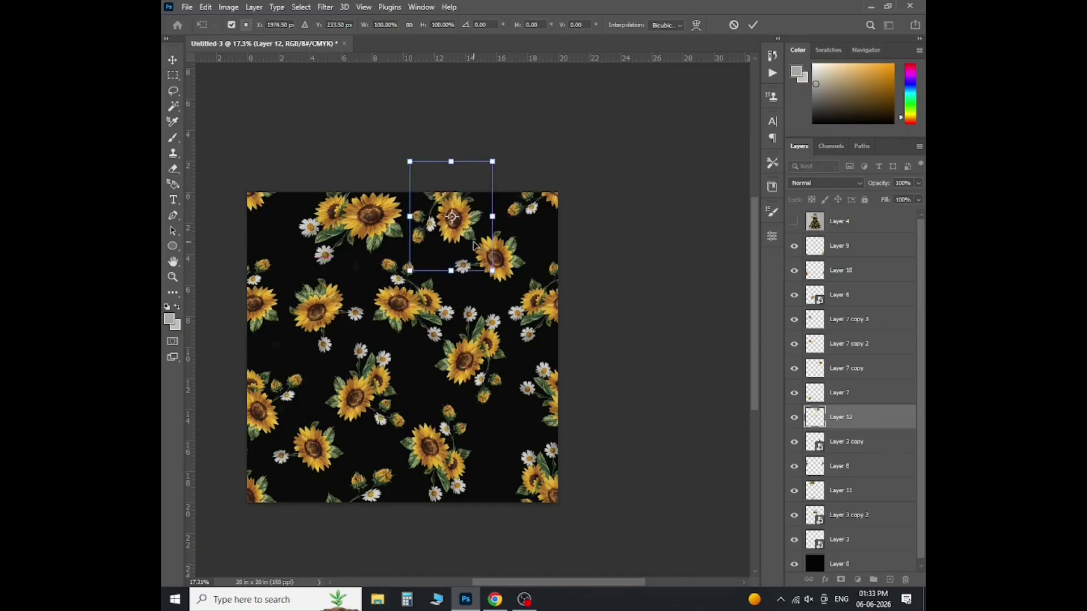
key("Return")
left_click_drag(493, 267, 495, 275)
Isolate the off-canvas part of the top-edge cluster on Layer 12 and move it straight down to the canvas's bottom edge.
left_click(468, 232)
left_click(808, 419, "ctrl")
key("m")
left_click_drag(409, 281, 547, 156, "alt")
key("ctrl+t")
left_click_drag(474, 186, 476, 496)
key("Return")
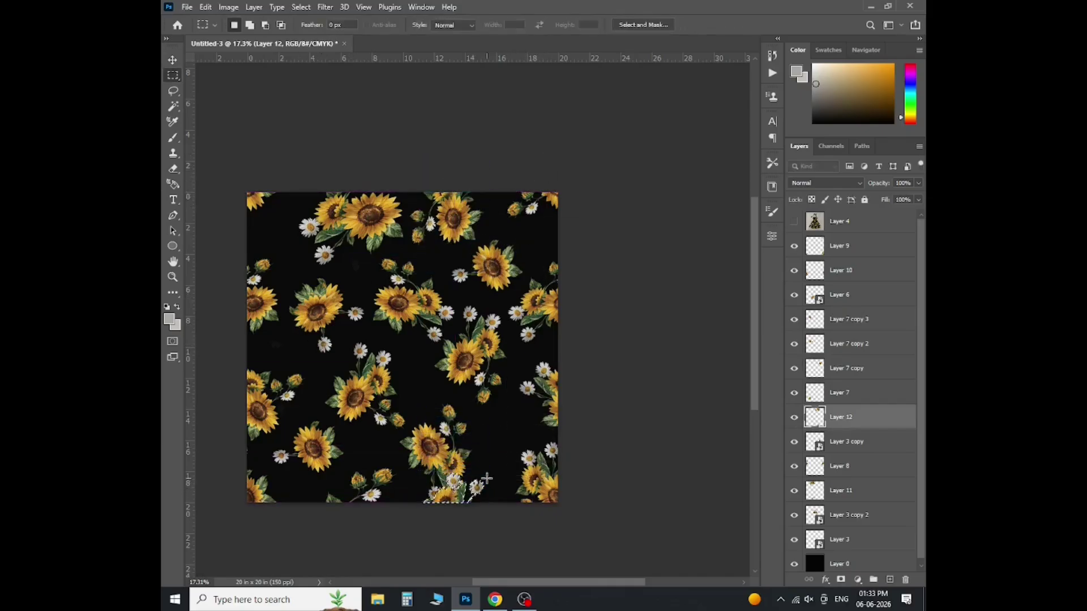
Reorder Layer 12 beneath all other flower layers, directly above the black background, and select the lower-middle cluster.
left_click_drag(857, 424, 854, 550)
scroll(465, 440, "up", 3)
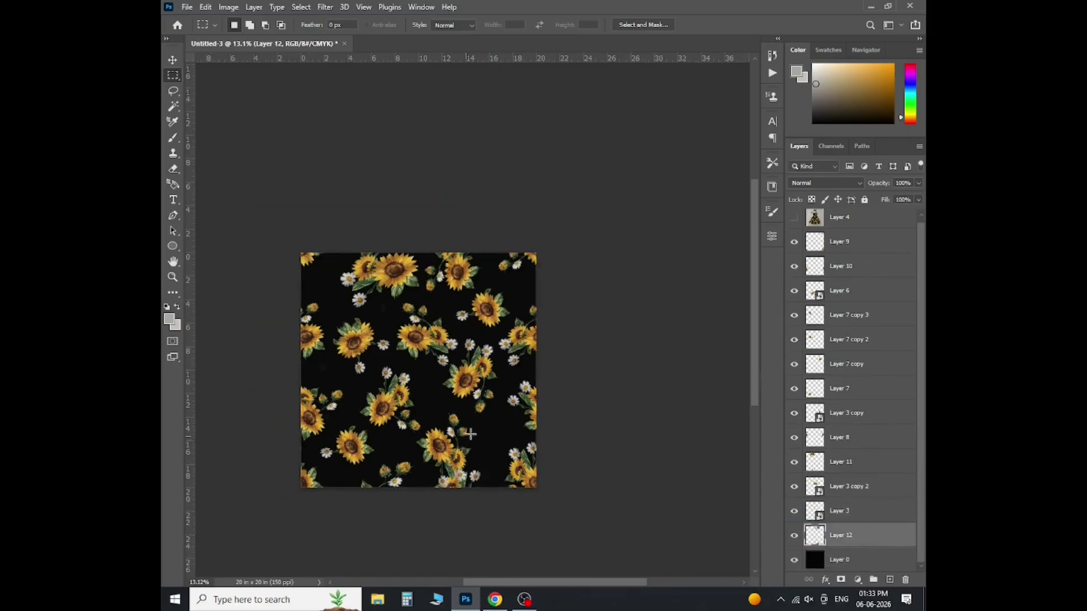
key("v")
left_click(424, 465)
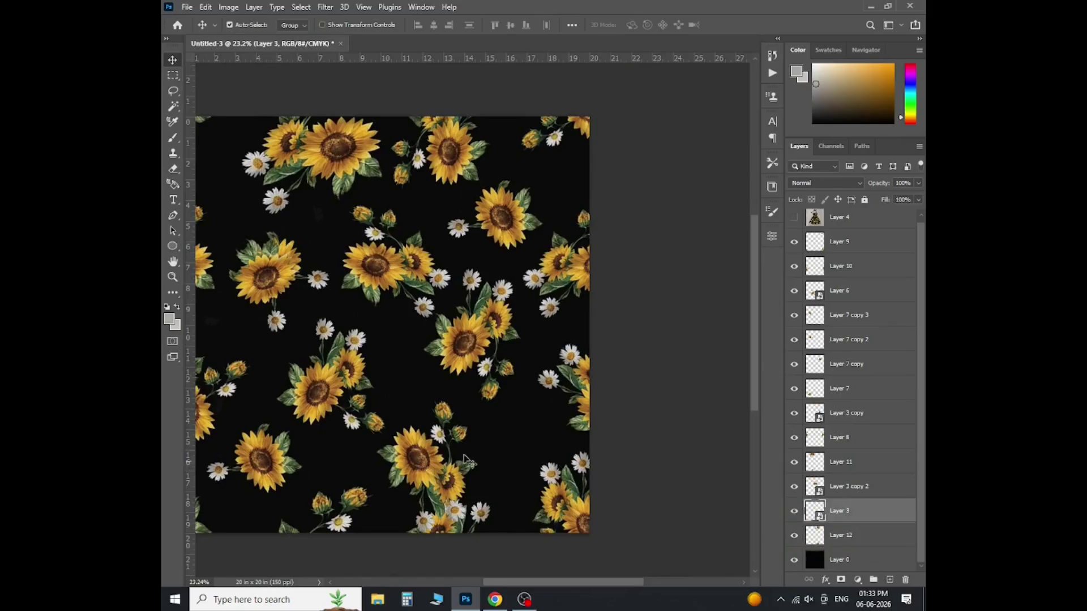
Examine the flower distribution across the canvas and compare it with the dress reference photo.
scroll(453, 407, "down", 6)
scroll(468, 411, "up", 5)
scroll(493, 377, "down", 4)
scroll(676, 311, "down", 2)
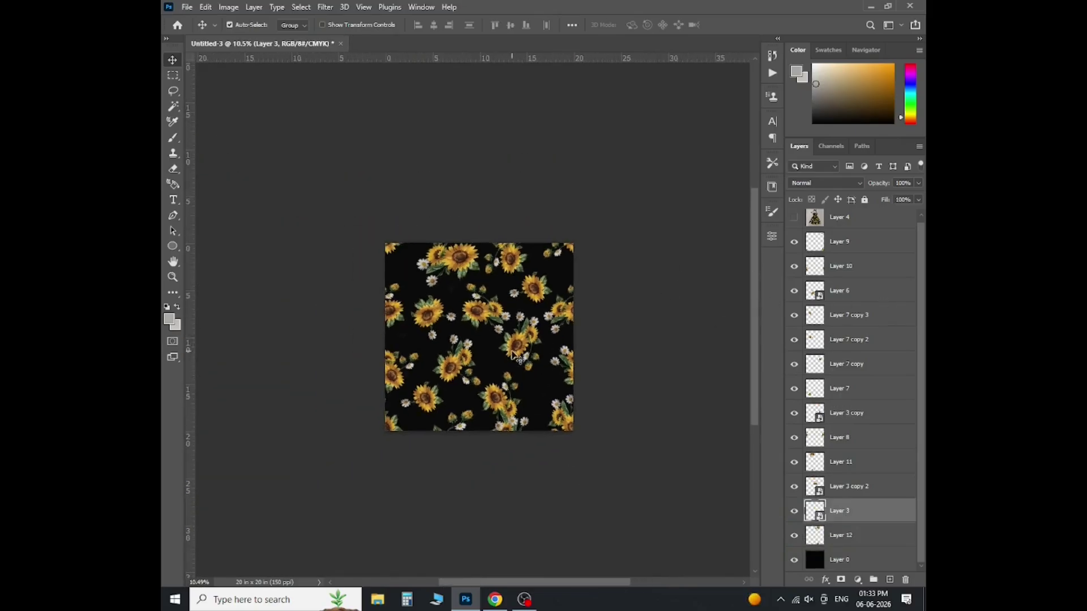
scroll(512, 355, "up", 8)
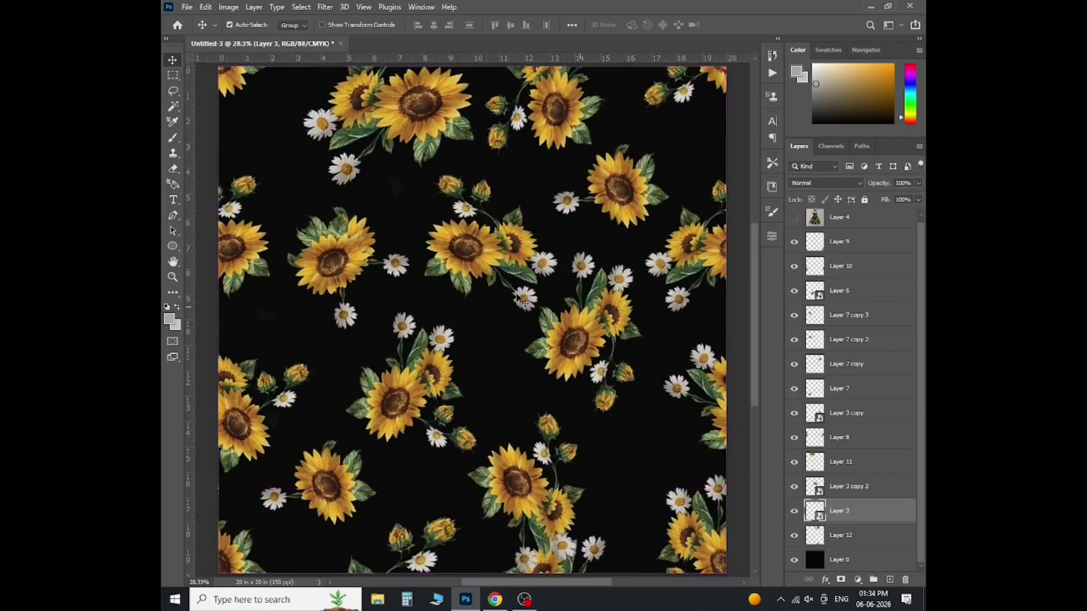
scroll(516, 291, "down", 3)
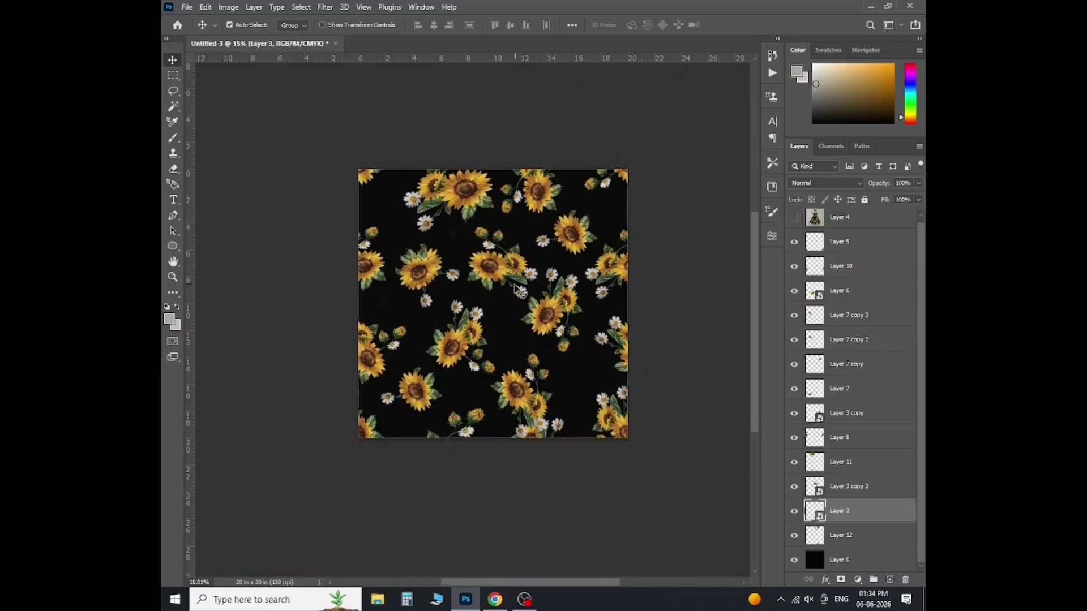
left_click(793, 216)
scroll(526, 333, "up", 5)
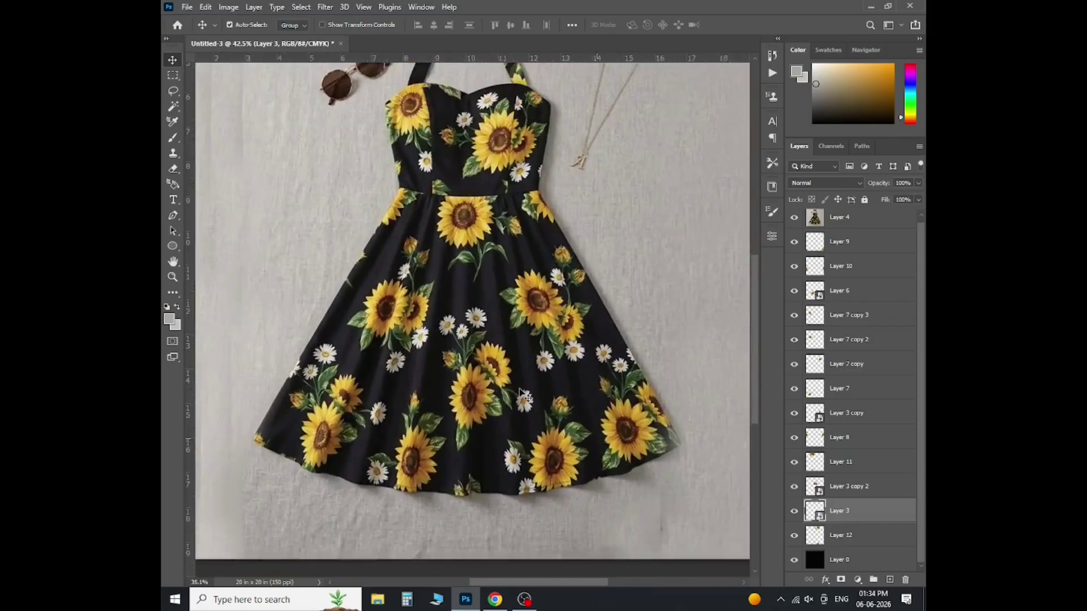
scroll(543, 356, "down", 2)
scroll(559, 378, "down", 1)
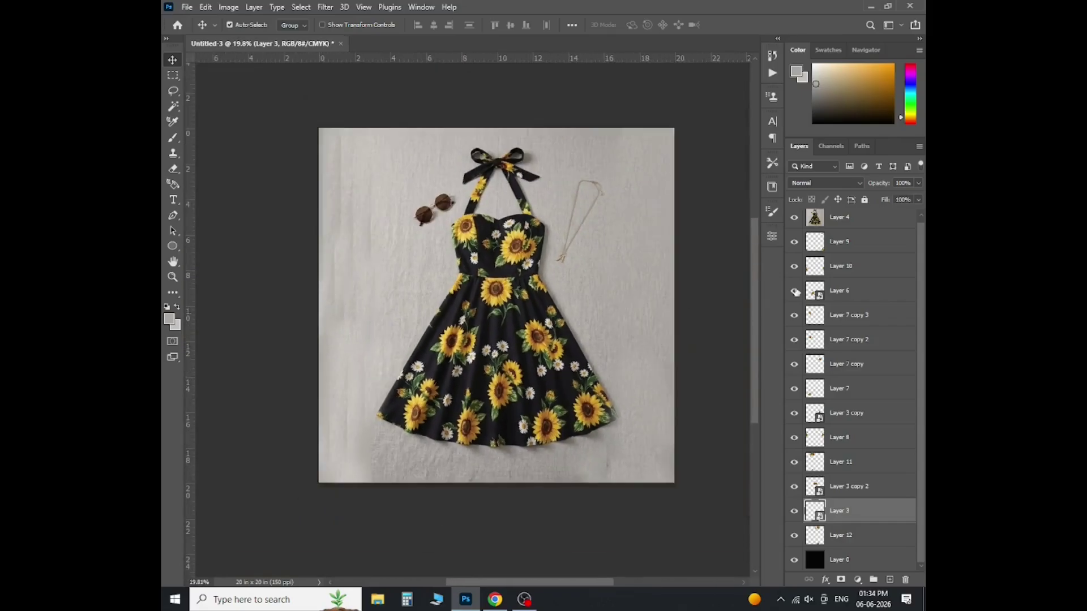
left_click(794, 217)
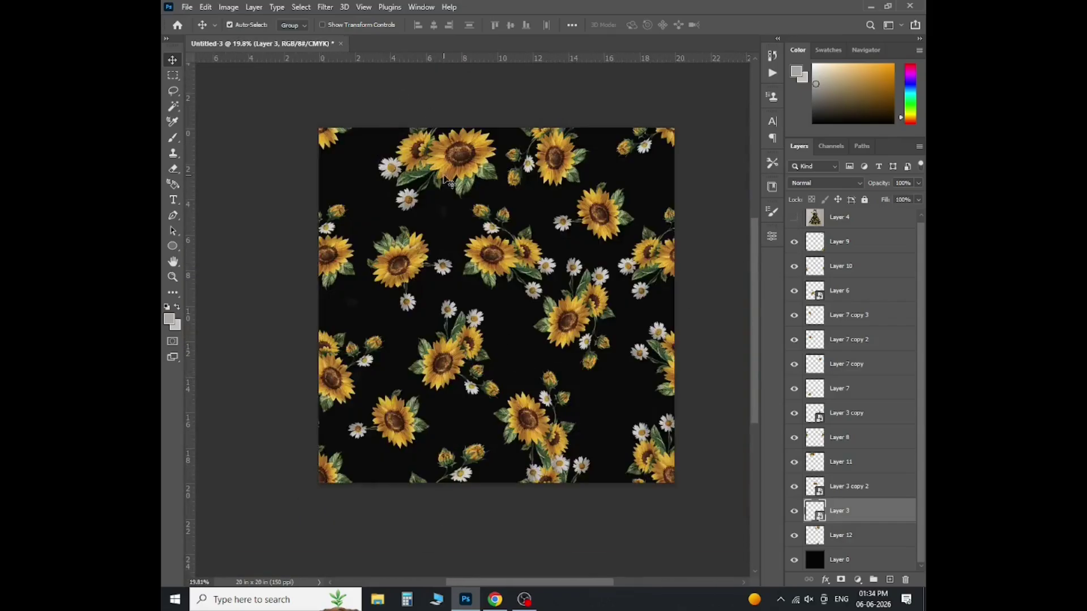
Select the whole canvas and define it as a pattern with the default name.
key("m")
scroll(435, 246, "down", 1)
left_click_drag(339, 149, 667, 467)
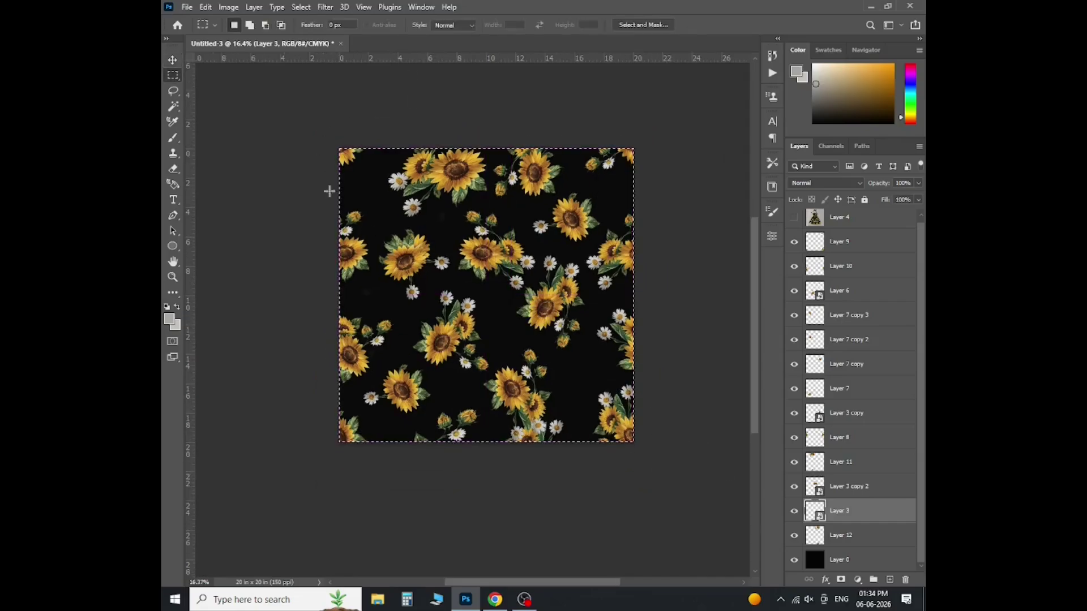
left_click(206, 7)
left_click(232, 343)
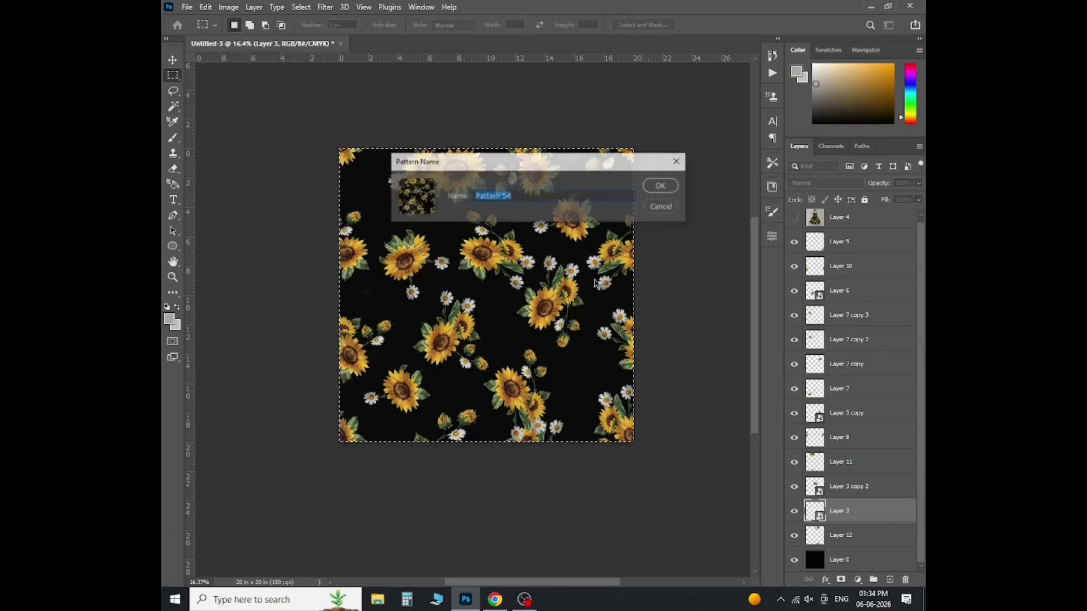
left_click(658, 185)
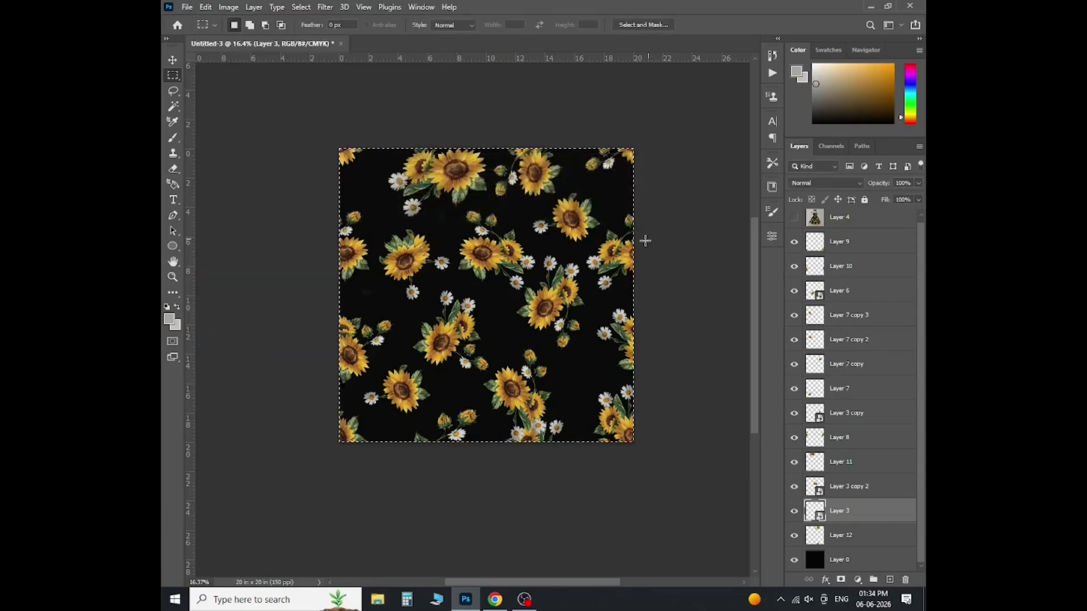
Create a 50 x 50 inch document at 150 pixels/inch and unlock its background layer.
key("ctrl+n")
left_click(798, 188)
left_click(766, 235)
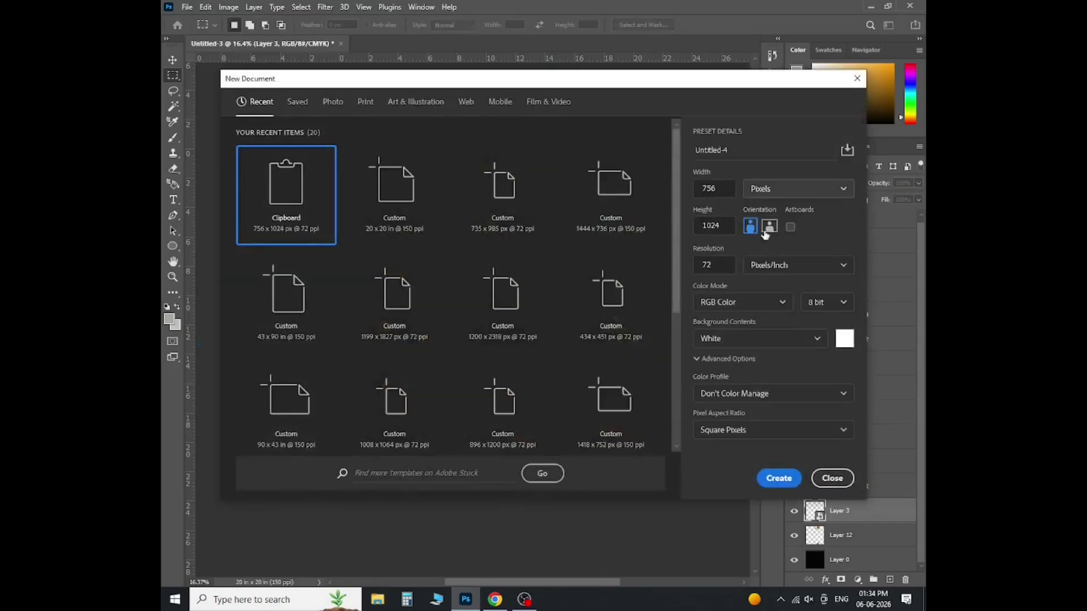
left_click(783, 189)
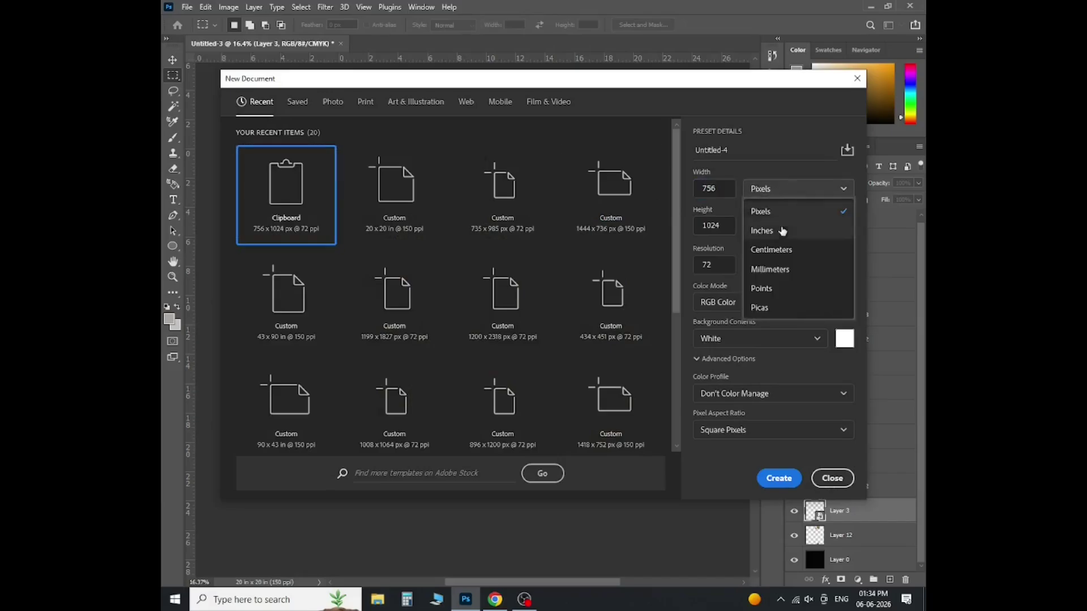
left_click(782, 231)
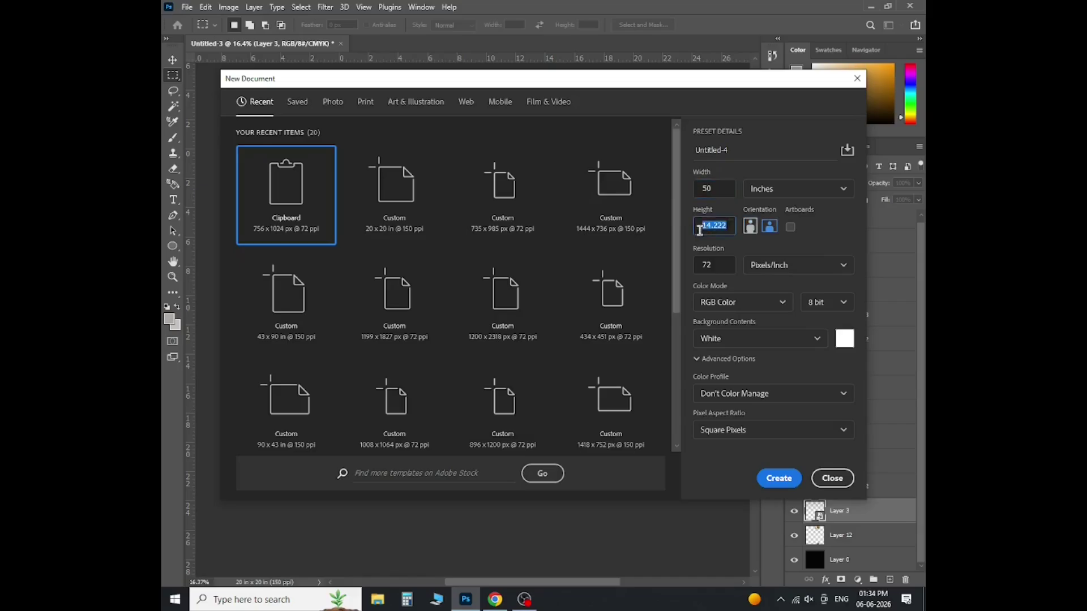
left_click_drag(720, 264, 694, 267)
type("150")
key("Return")
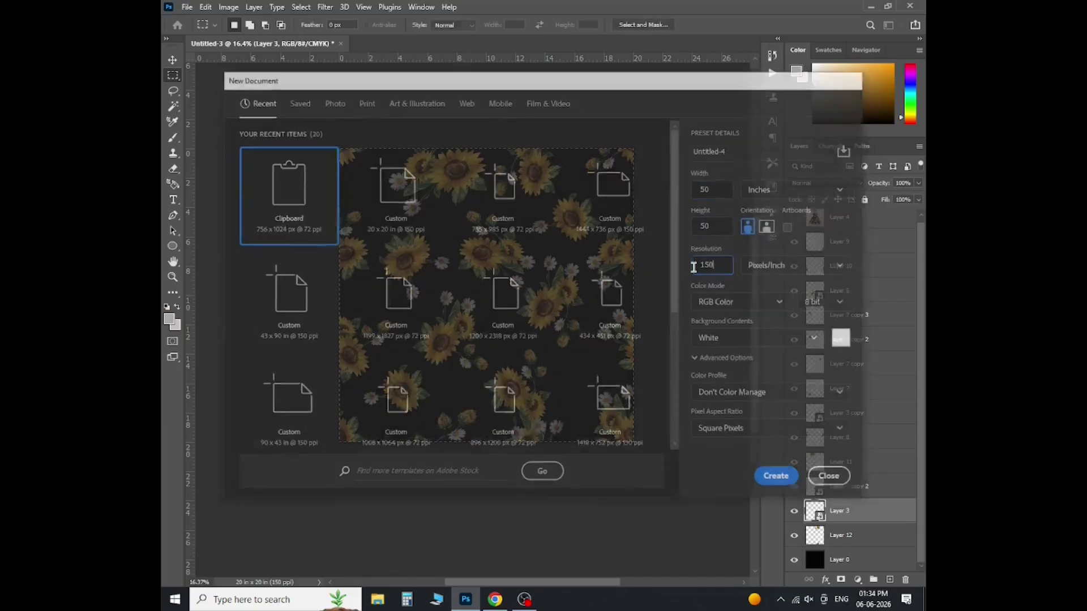
left_click(904, 225)
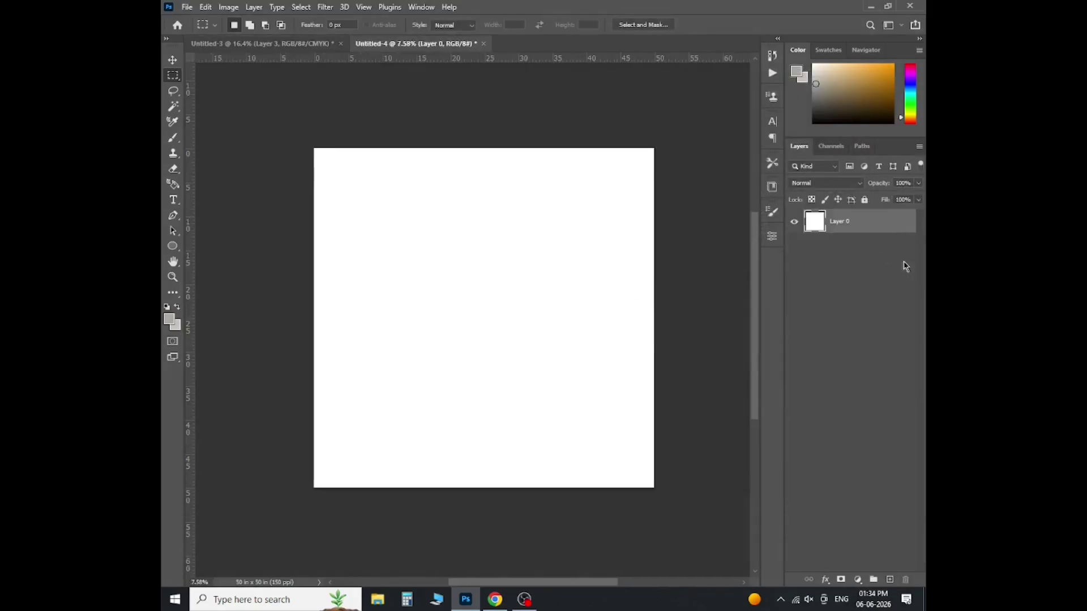
Add a new layer above the white background and fill it with the newly defined sunflower and daisy pattern.
left_click(889, 578)
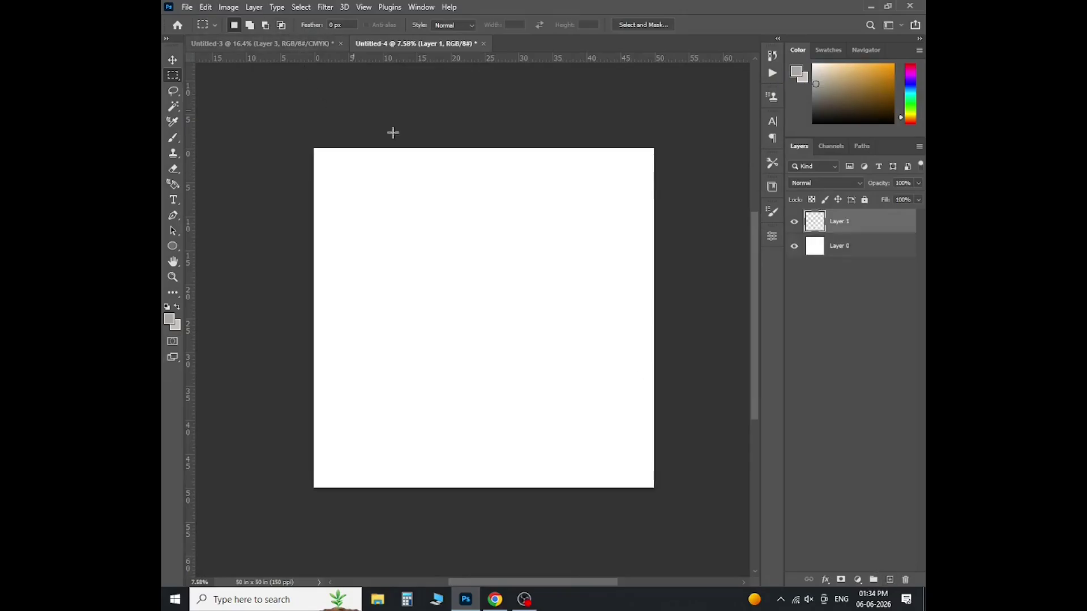
left_click(206, 7)
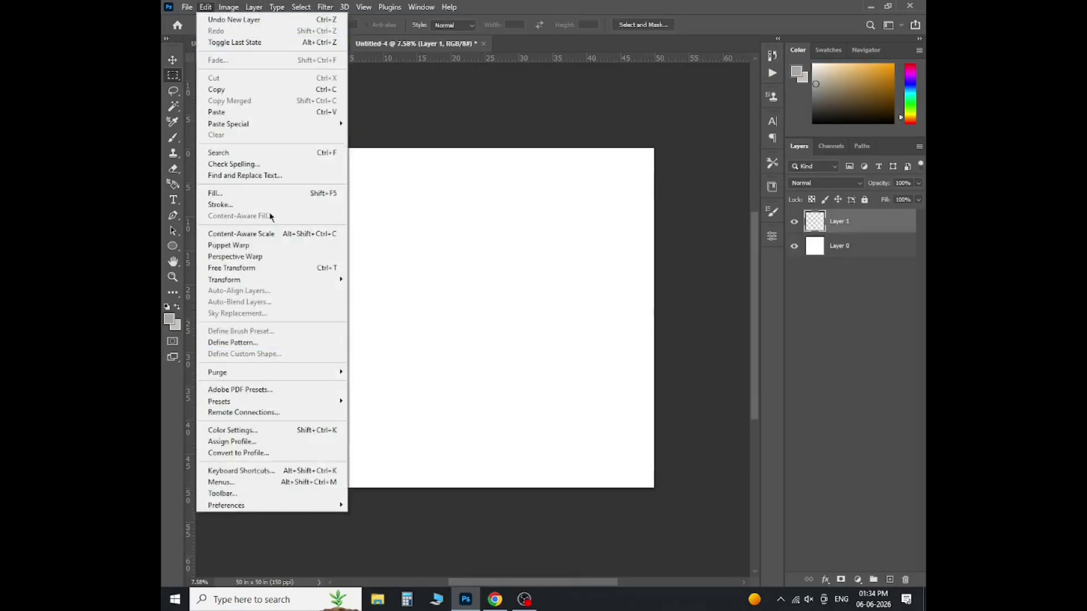
left_click(274, 193)
left_click(532, 208)
scroll(542, 277, "down", 3)
left_click_drag(572, 275, 574, 326)
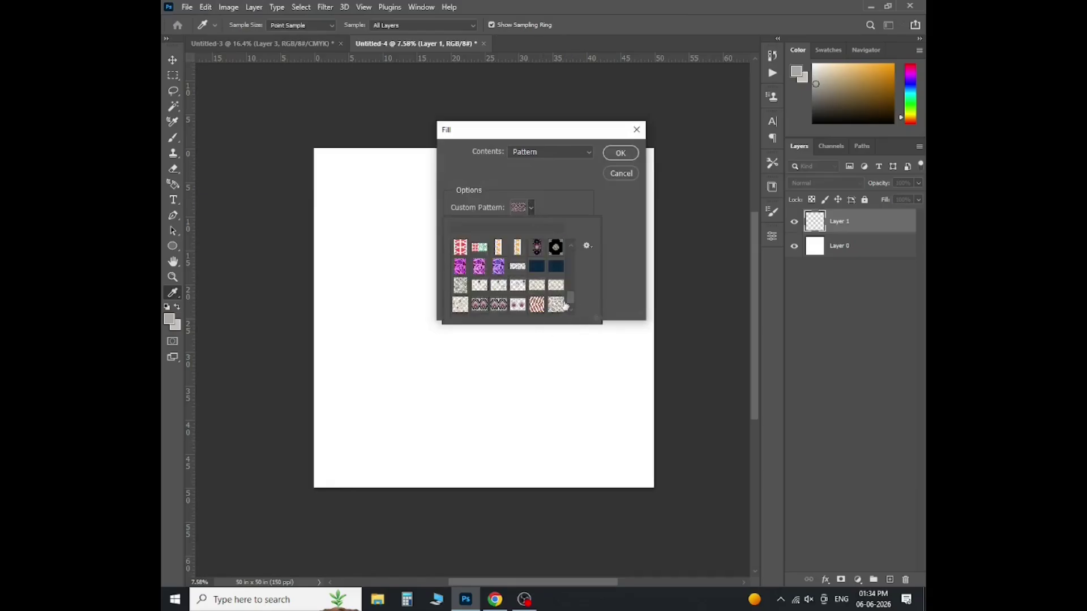
scroll(560, 302, "down", 1)
key("Return")
key("m")
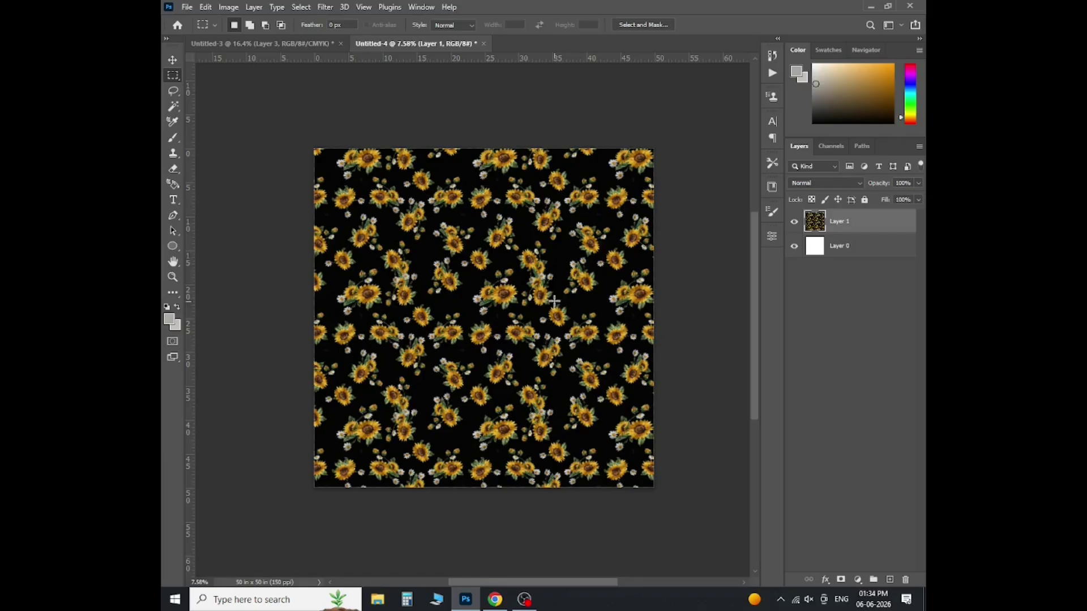
Examine the repeated pattern for seams and gaps, and return to the Untitled-3 tile document to inspect its flower layout.
scroll(510, 295, "up", 5)
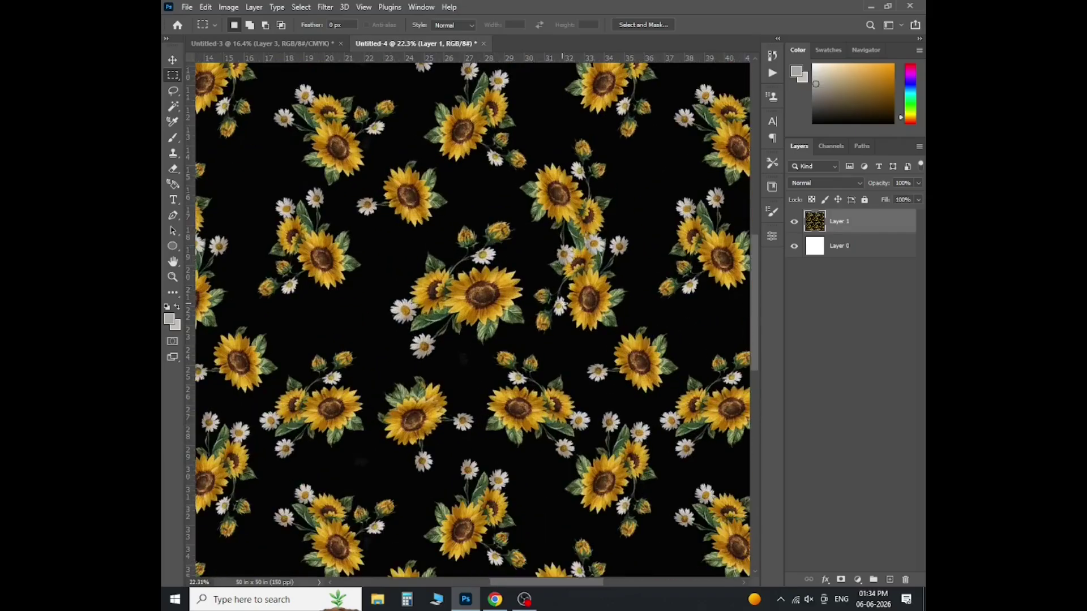
scroll(560, 304, "down", 5)
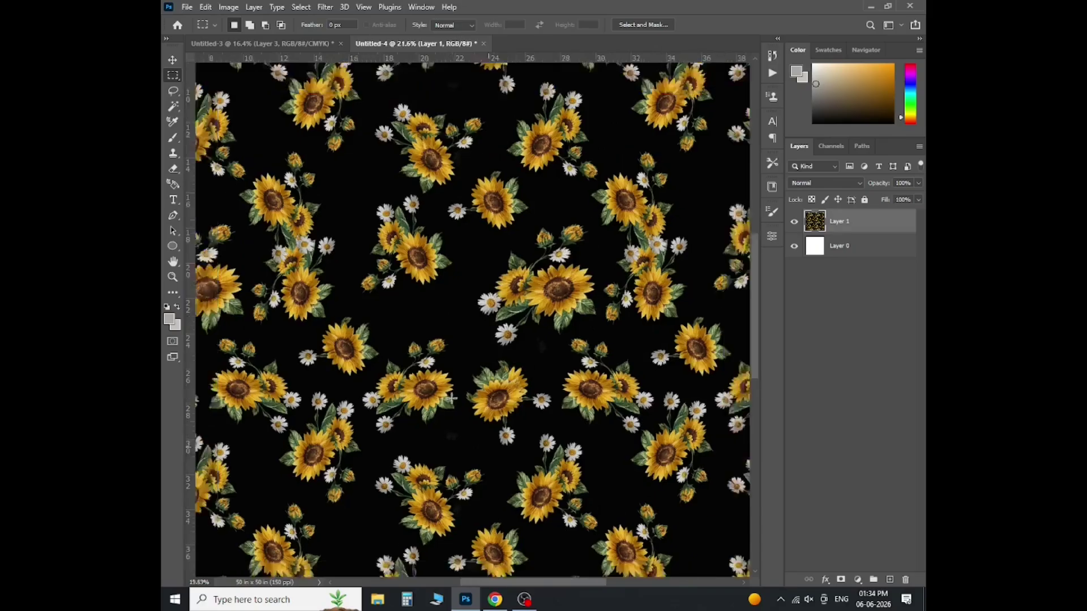
scroll(507, 371, "up", 2)
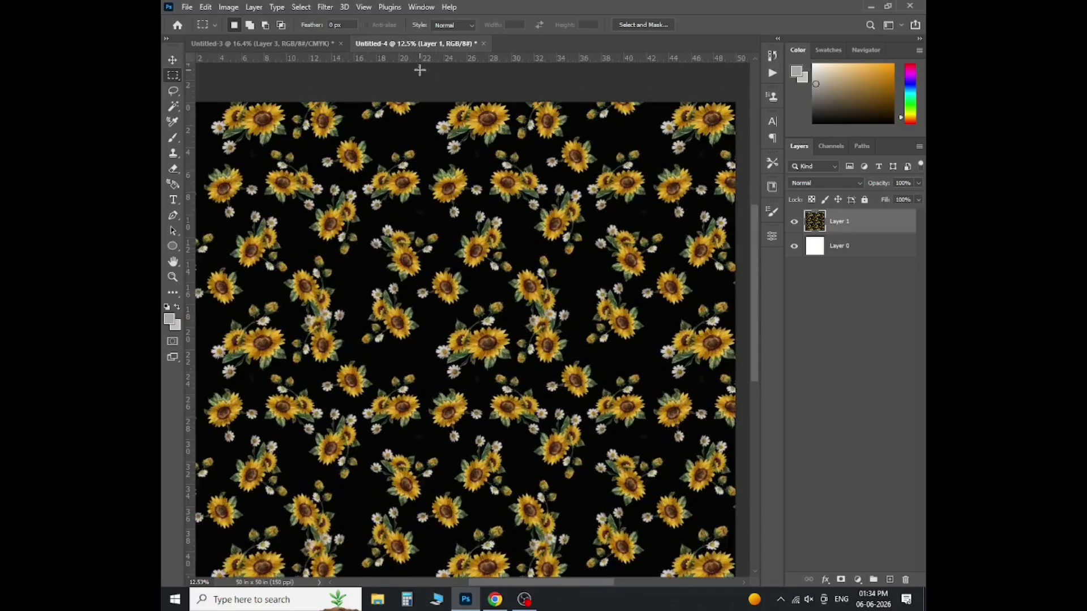
left_click(260, 43)
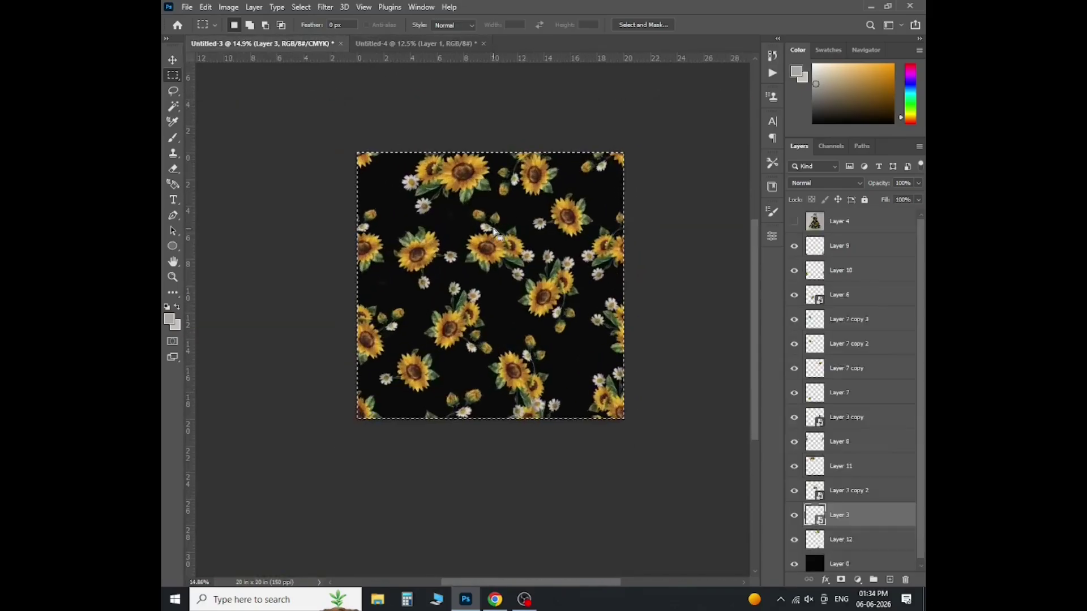
scroll(509, 201, "up", 2)
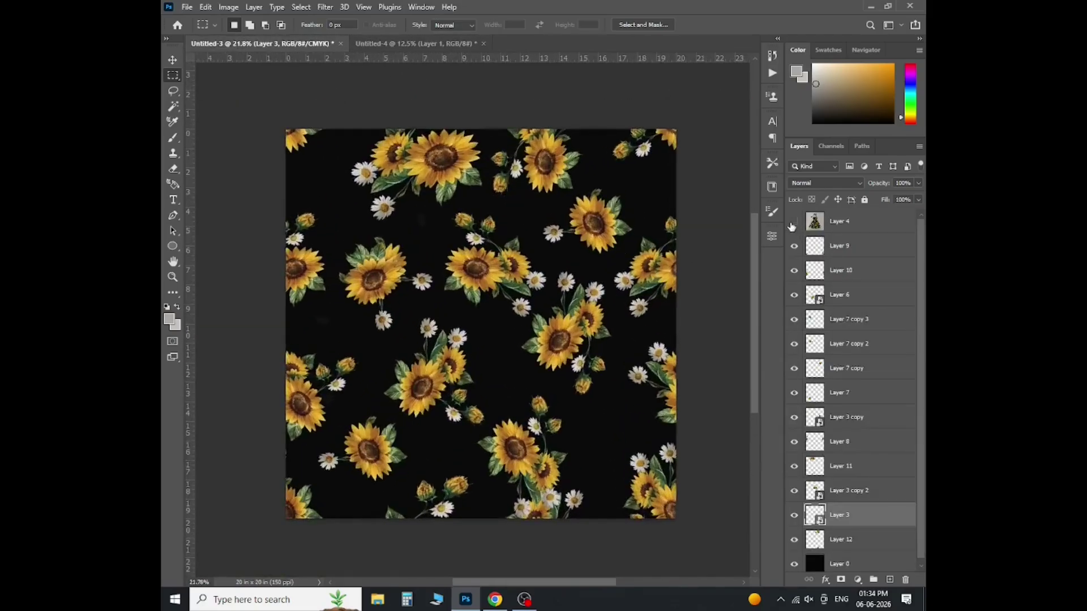